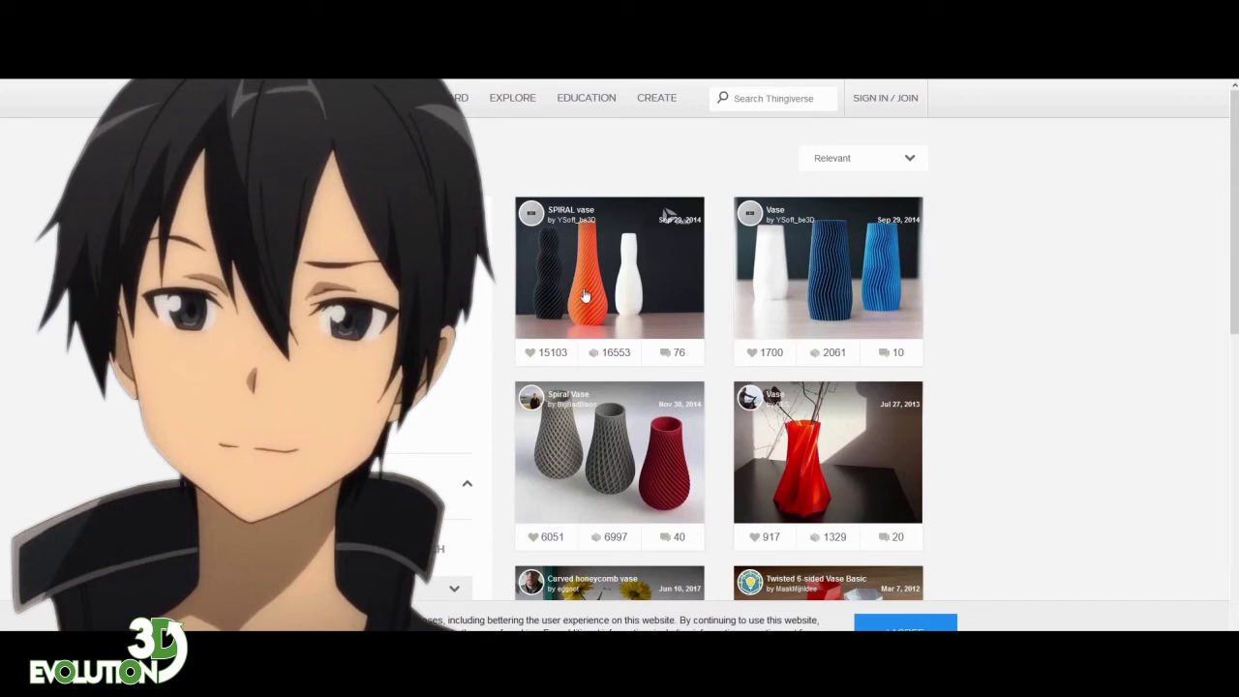
- Open the SPIRAL vase model page on Thingiverse and try to download its files
left_click(588, 296)
left_click(882, 213)
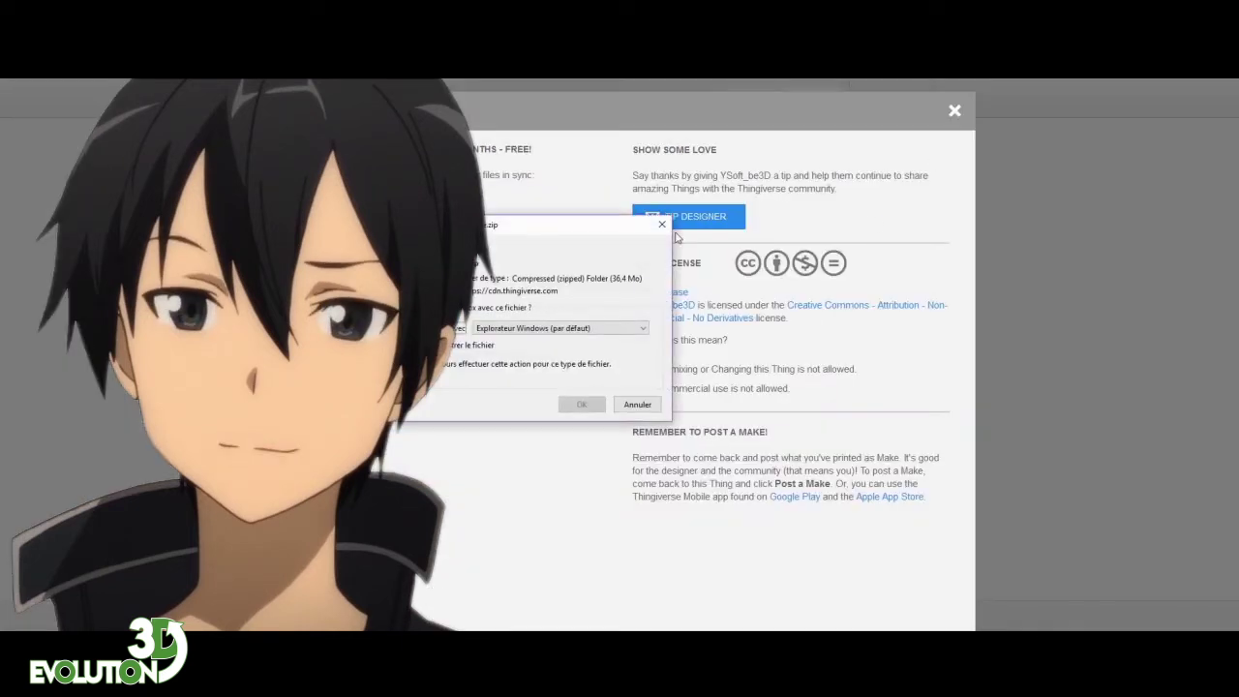
left_click(661, 225)
left_click(953, 110)
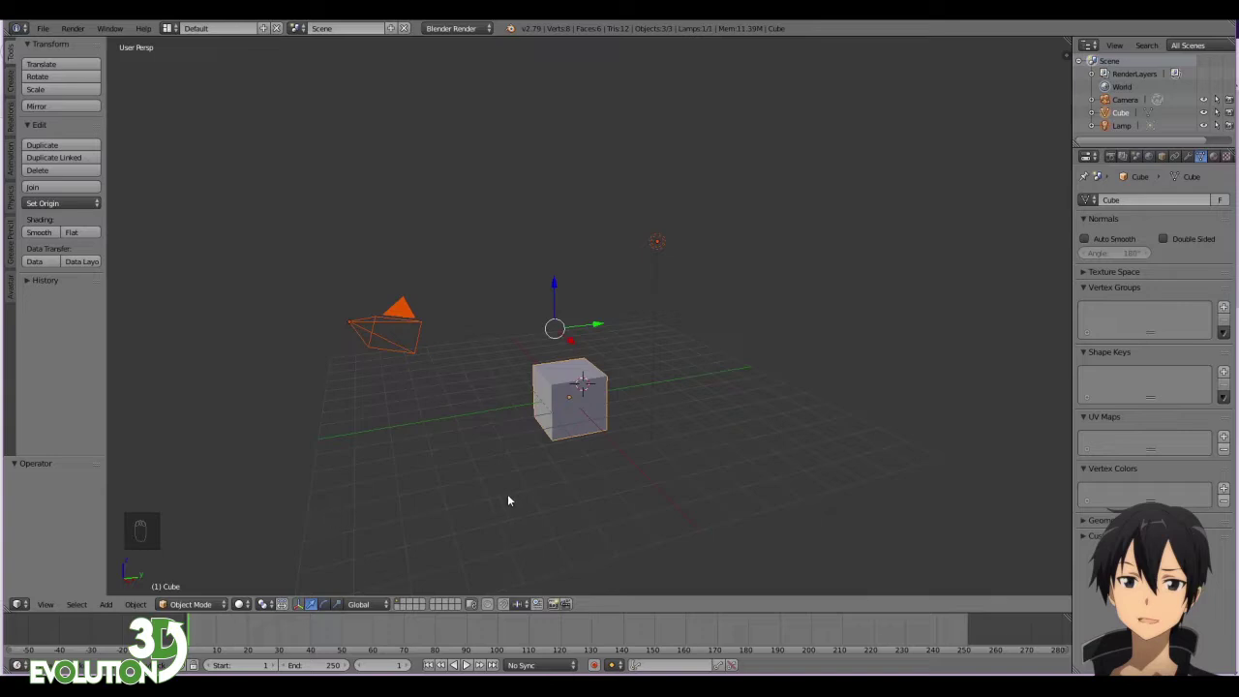
- In Blender, delete the default cube, camera and lamp from the scene
key("a")
key("a")
key("x")
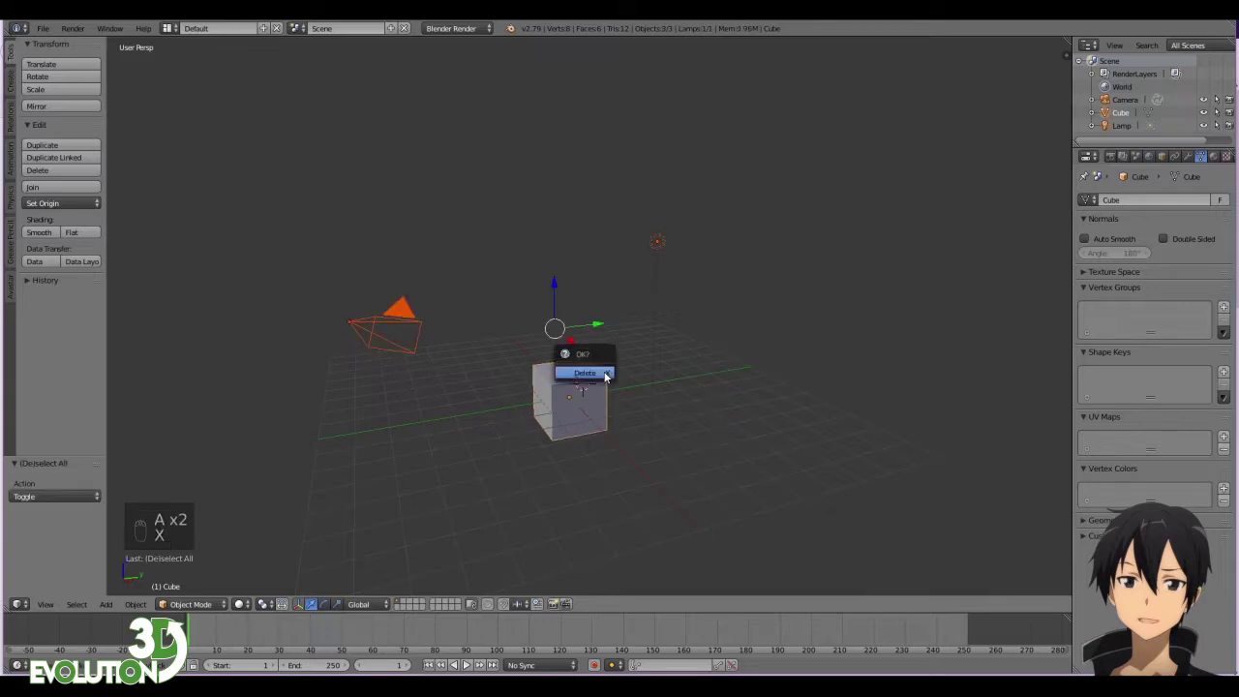
left_click(604, 377)
- Reset the 3D cursor to the scene centre and add a Bezier circle there in top orthographic view
key("KP_7")
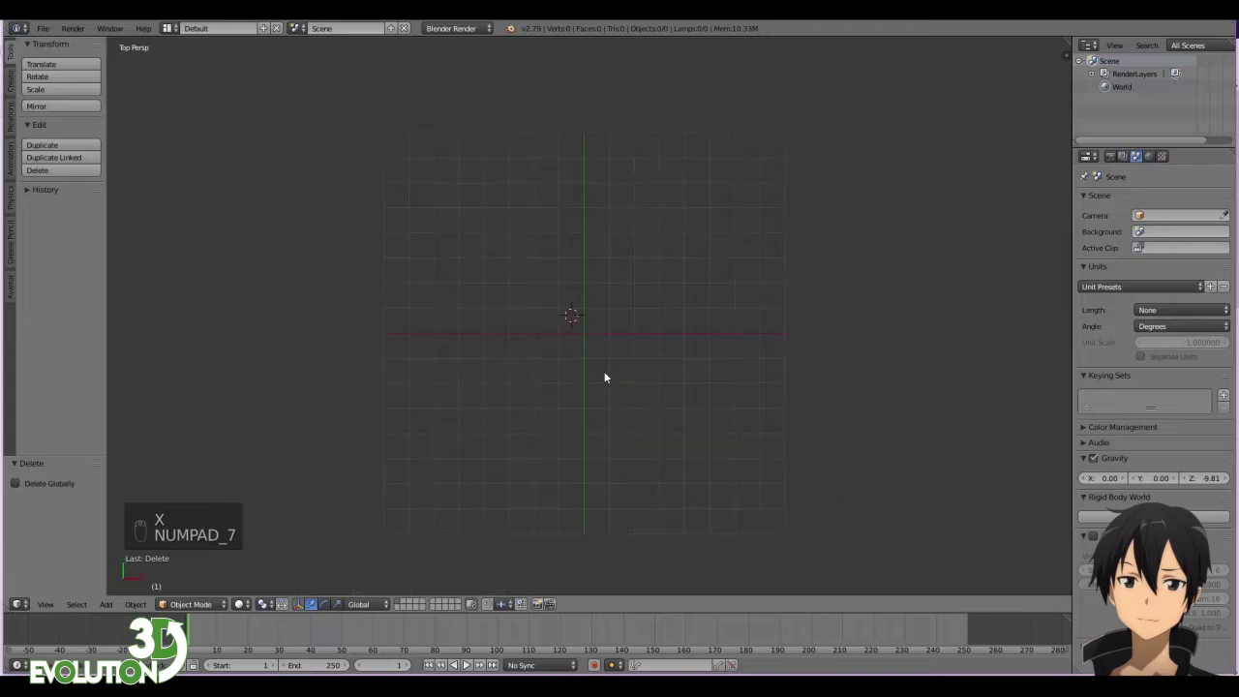
key("KP_5")
key("shift+c")
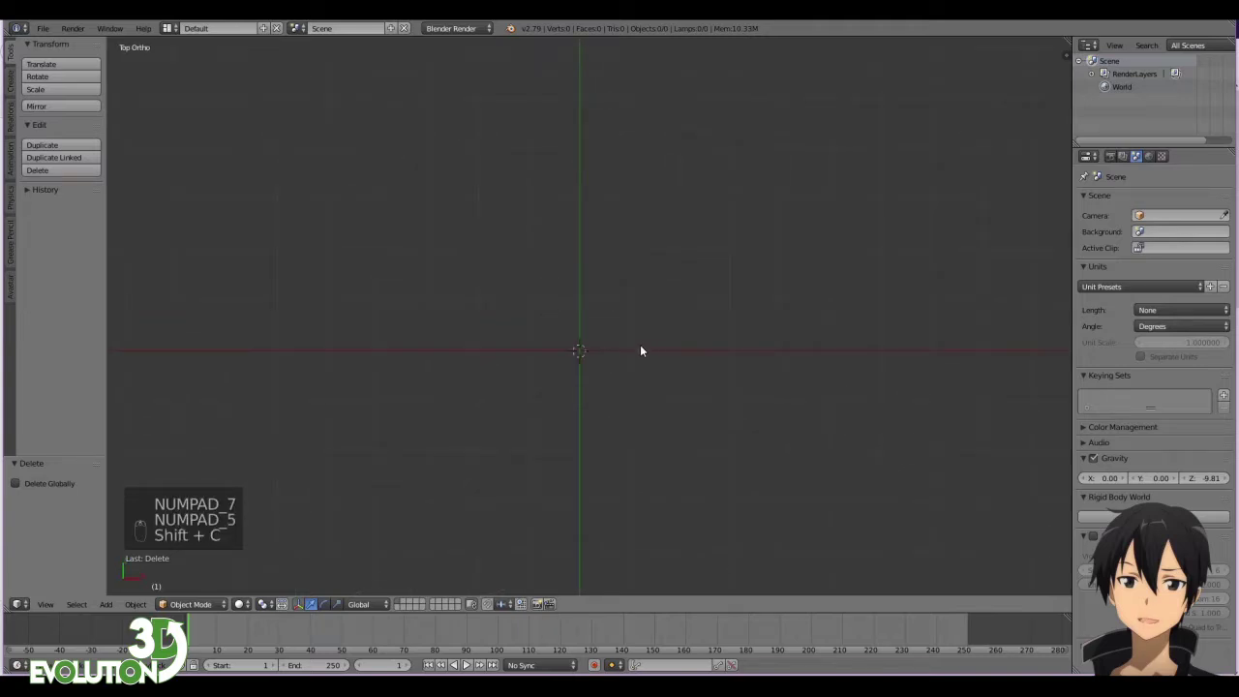
key("shift+a")
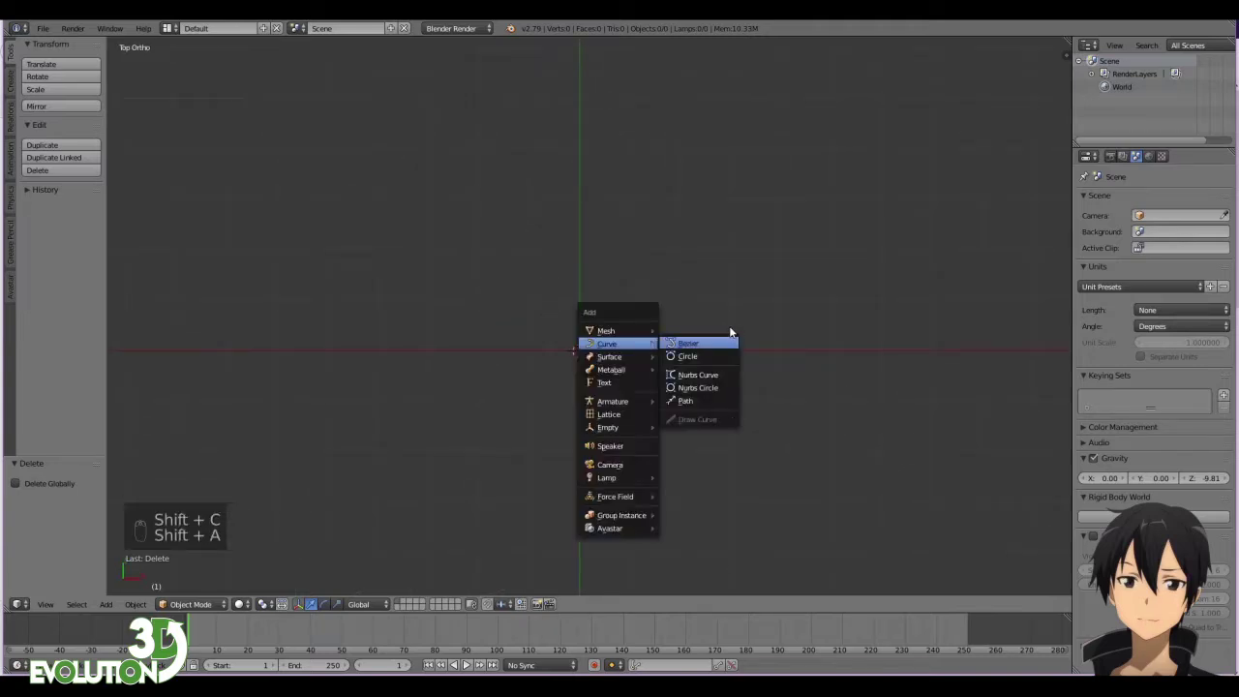
left_click(712, 356)
scroll(667, 363, "up", 2)
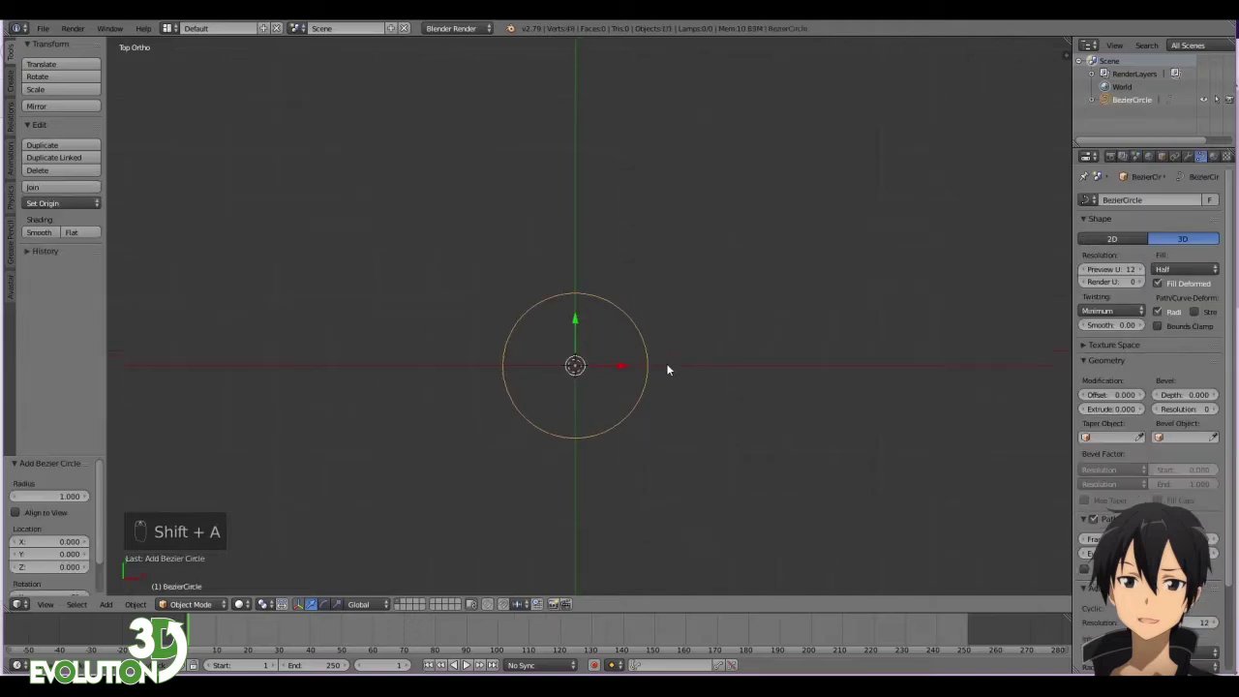
- Add a path curve at the scene centre and duplicate it in place
key("shift+a")
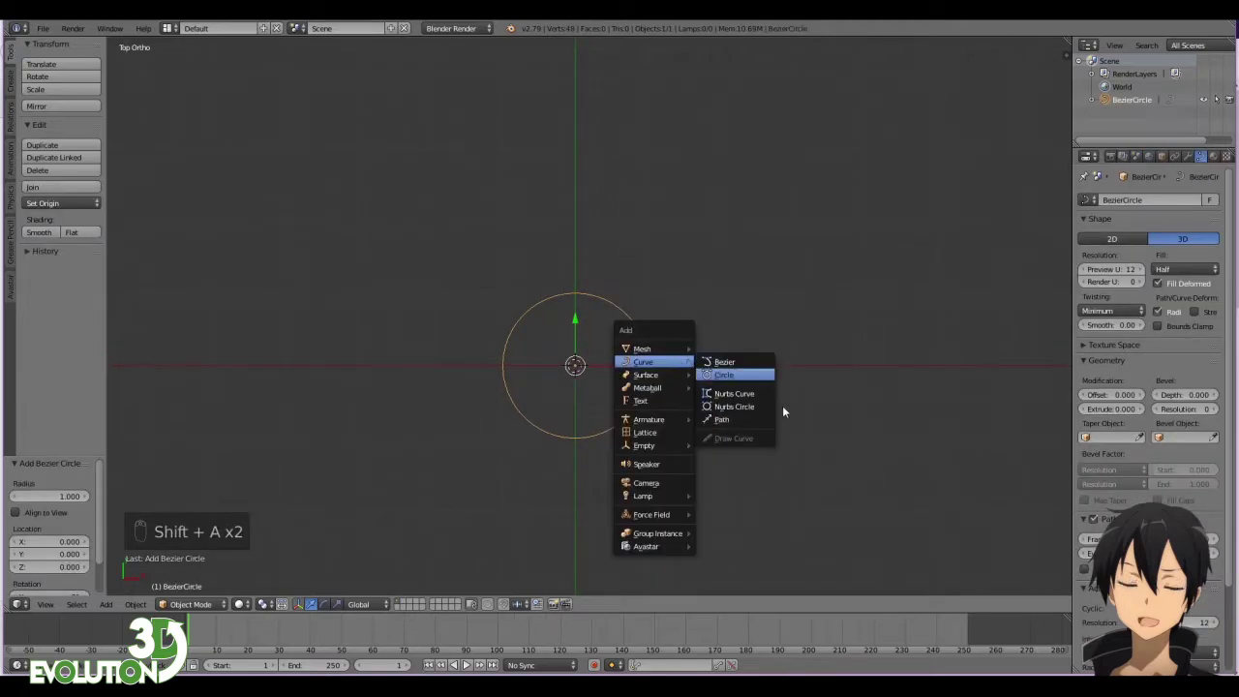
left_click(746, 420)
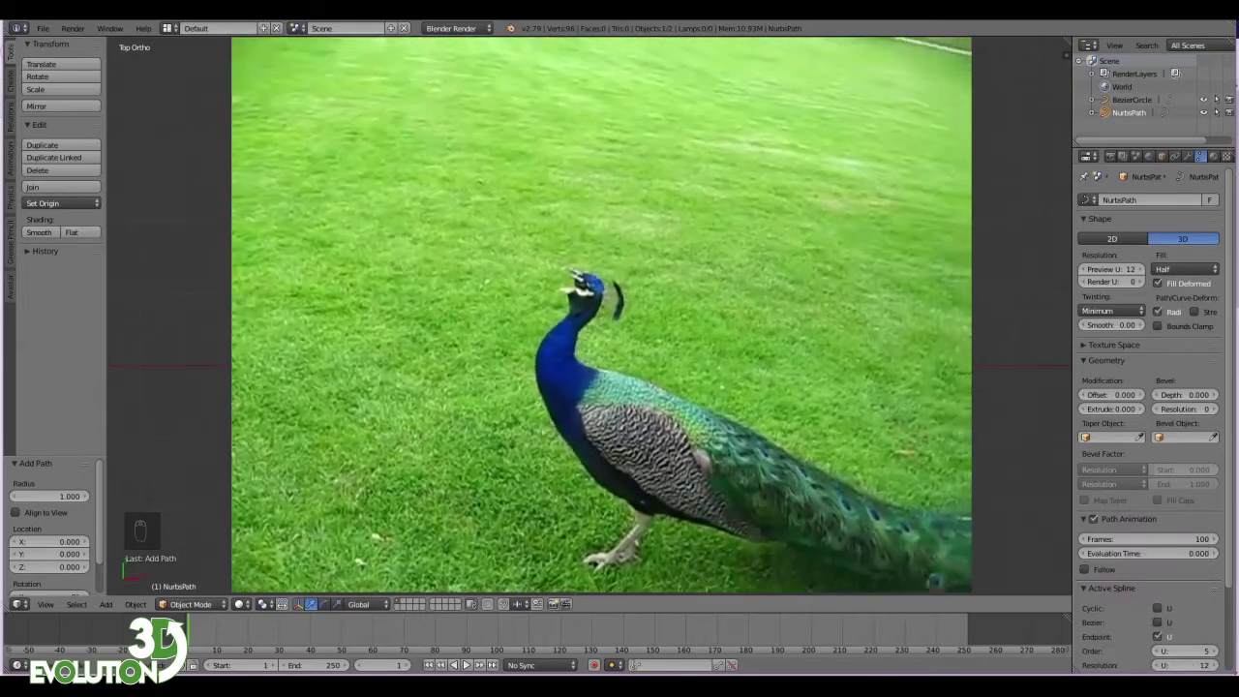
key("shift+d")
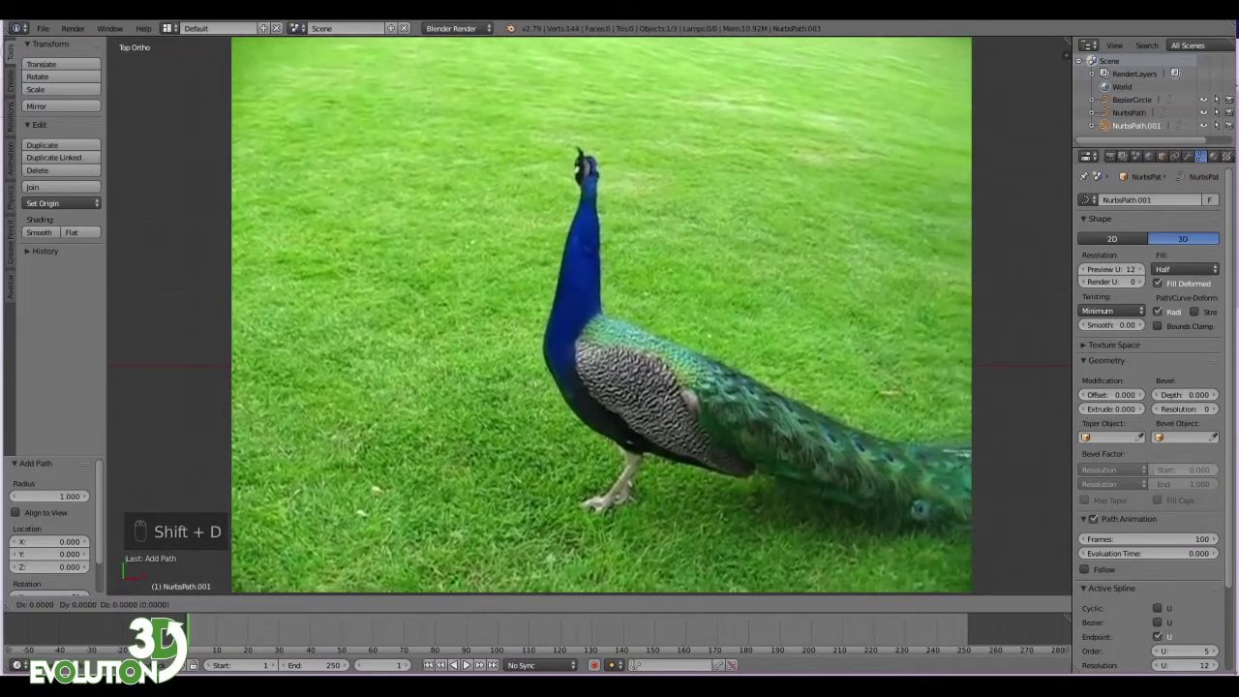
left_click(584, 327)
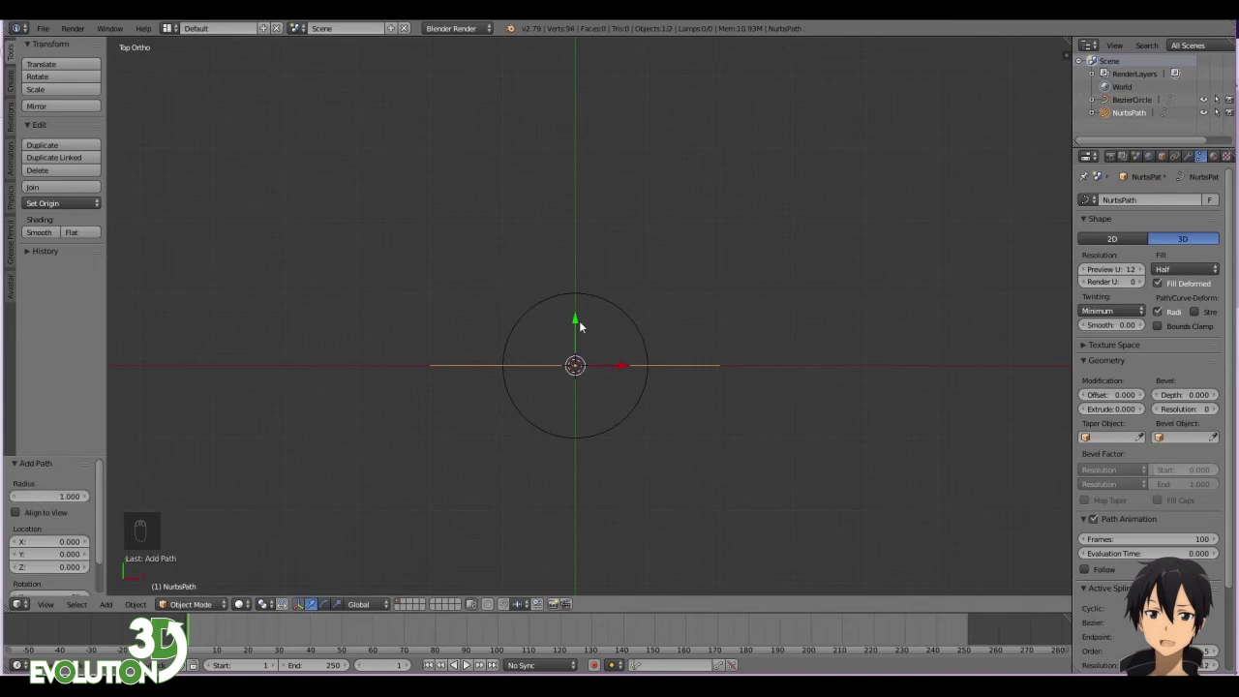
key("shift+d")
left_click(579, 323)
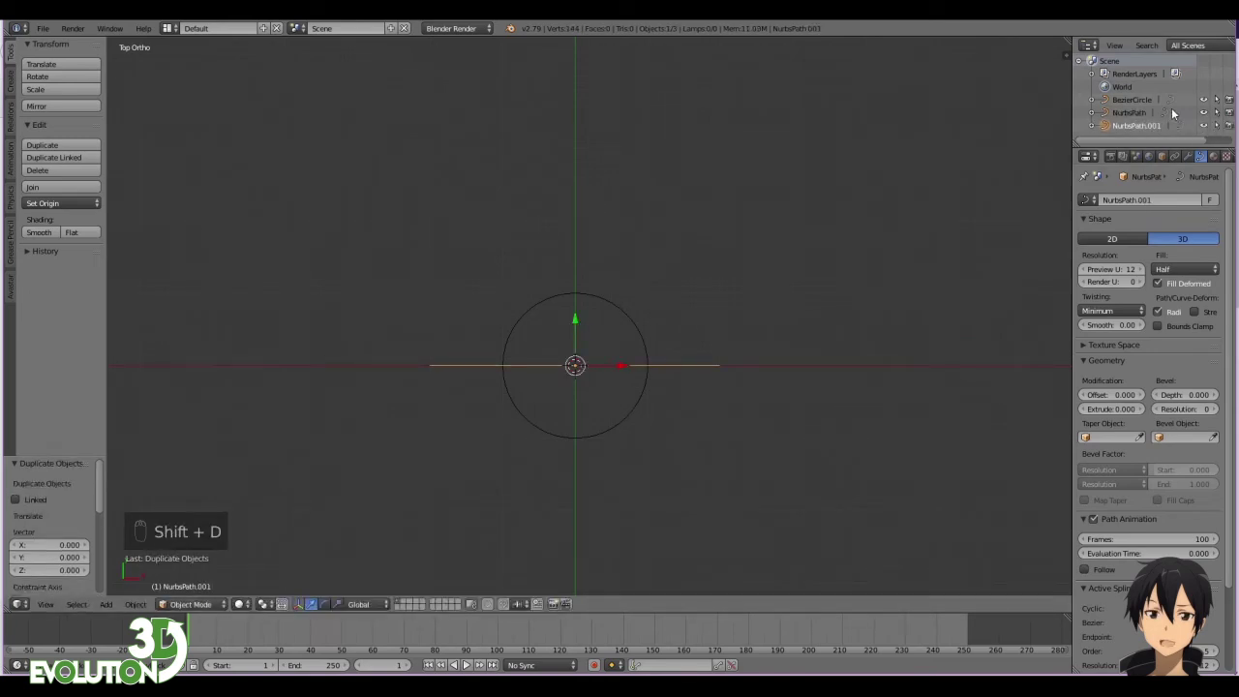
- Set the duplicated path's Taper Object to NurbsPath and its Bevel Object to BezierCircle
left_click_drag(1157, 145, 1161, 182)
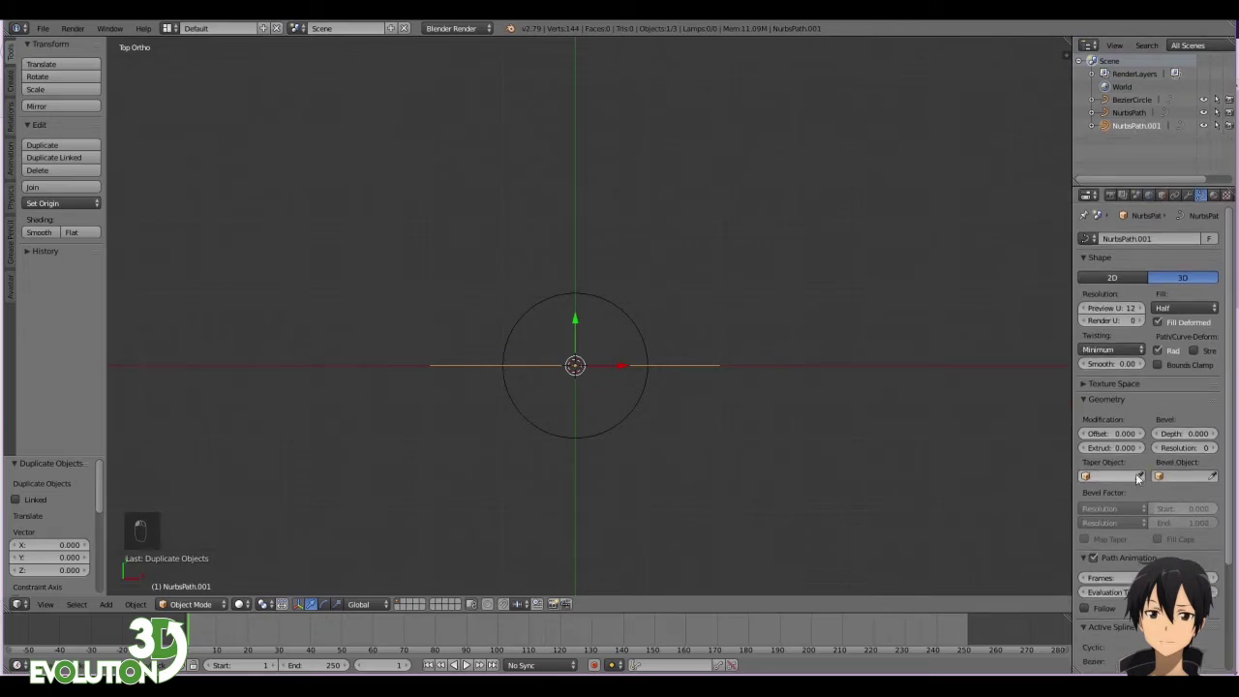
left_click(1125, 476)
left_click(1098, 507)
left_click(1186, 476)
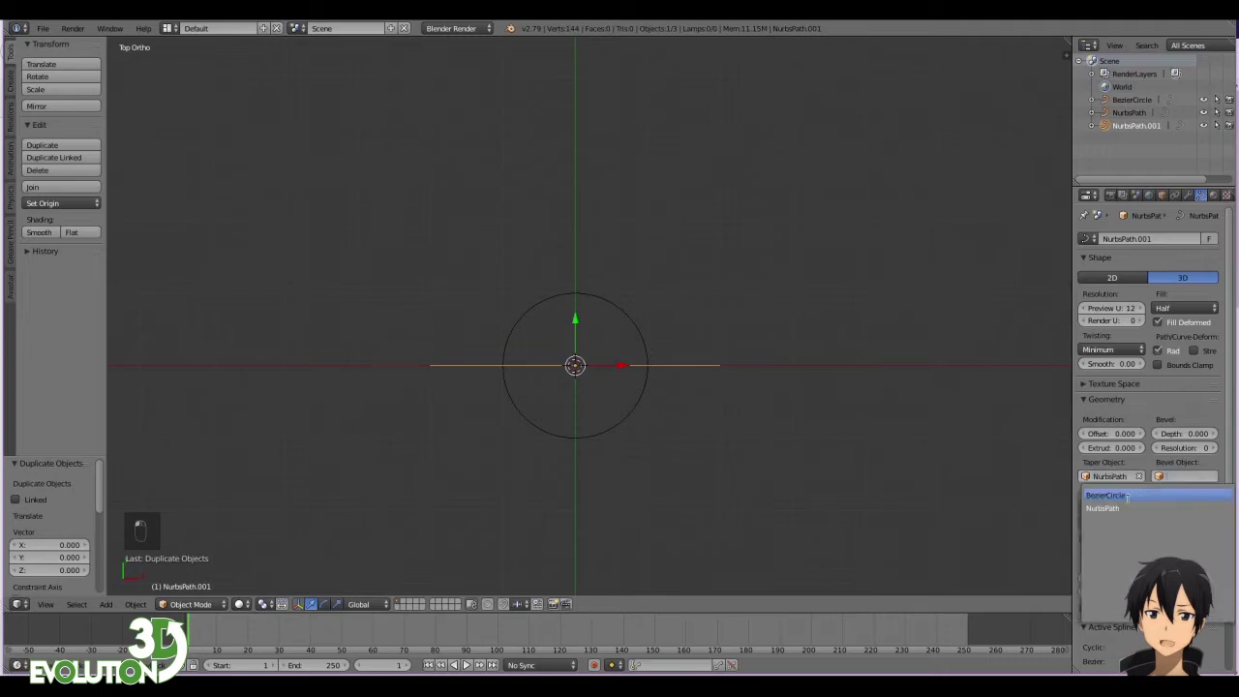
left_click(1128, 496)
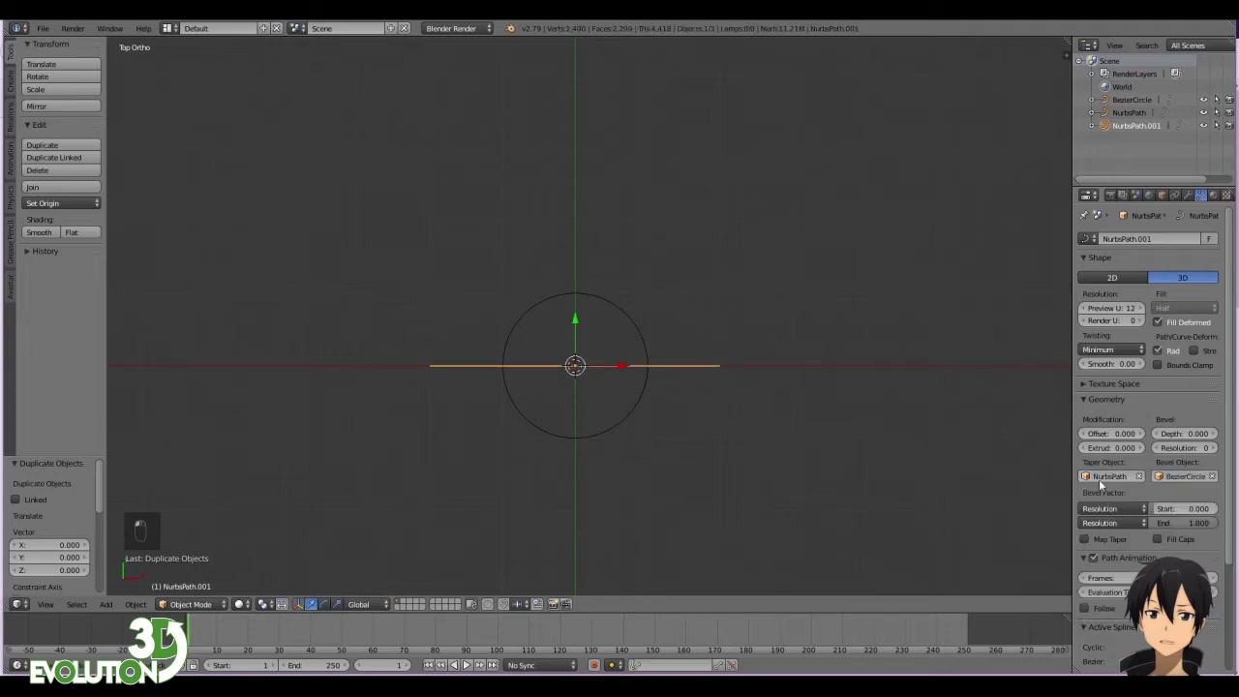
- Move the original path's points 0.393 along Y in Edit Mode to give the beveled tube thickness
left_click(1133, 113)
left_click_drag(577, 321, 576, 283)
key("Tab")
middle_click_drag(739, 384, 711, 562)
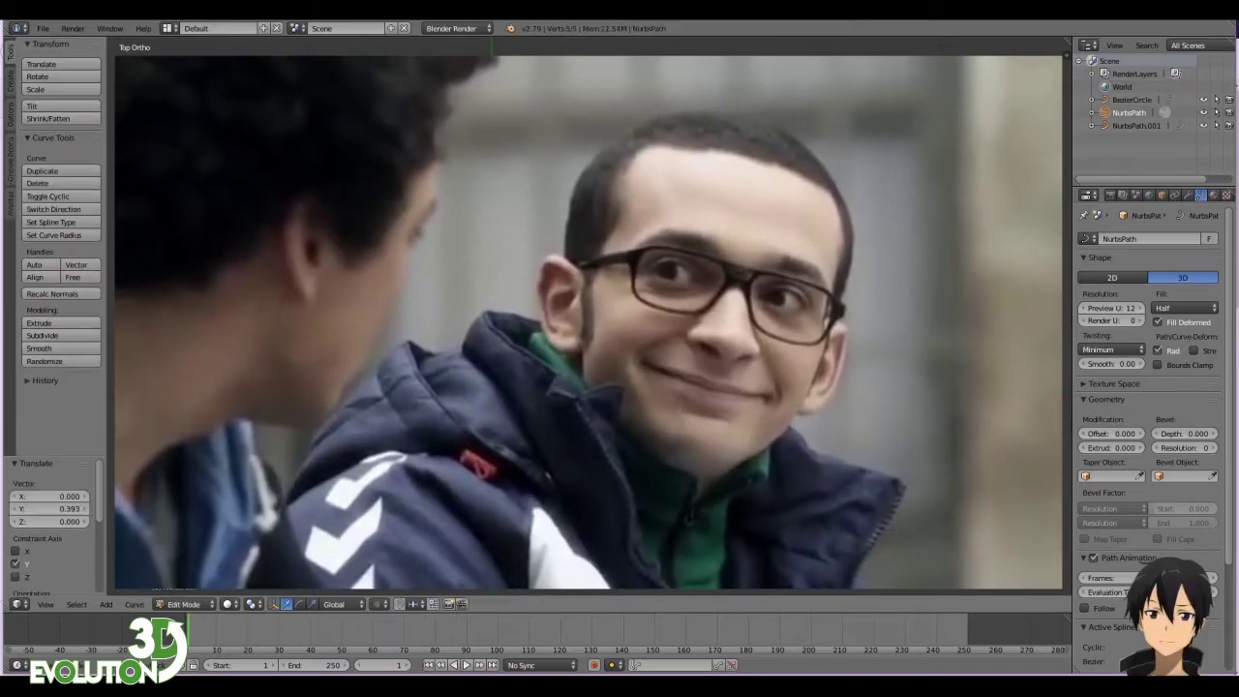
key("KP_7")
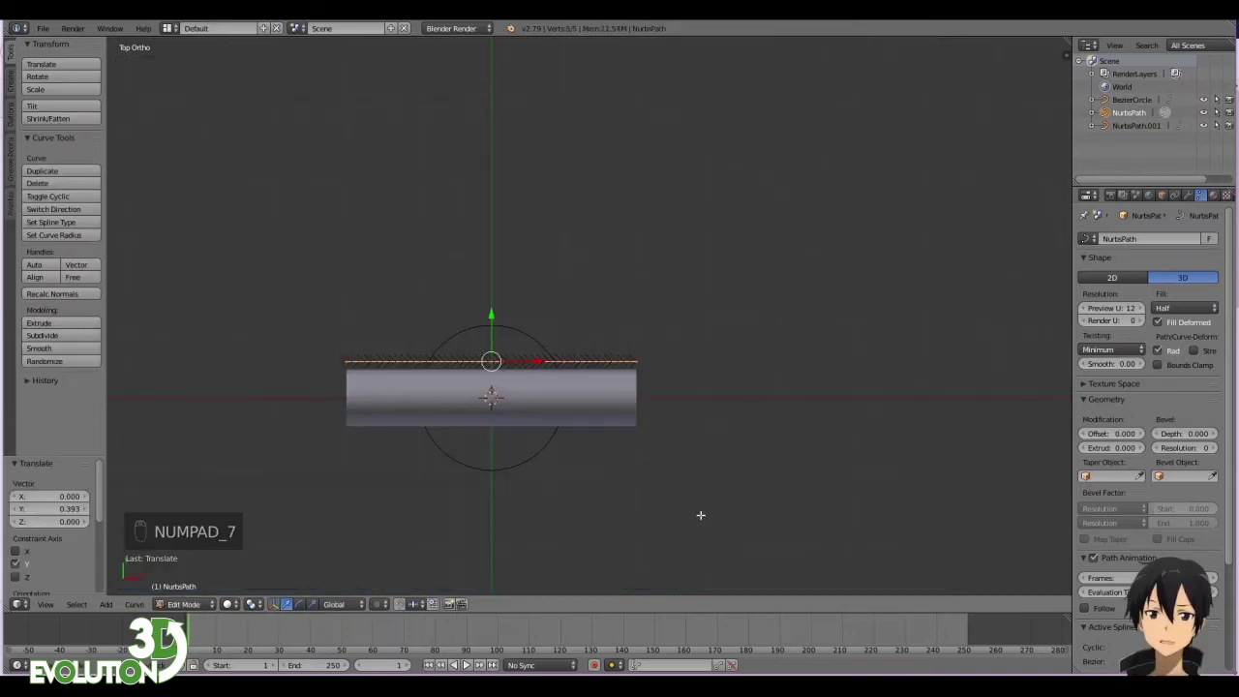
key("Tab")
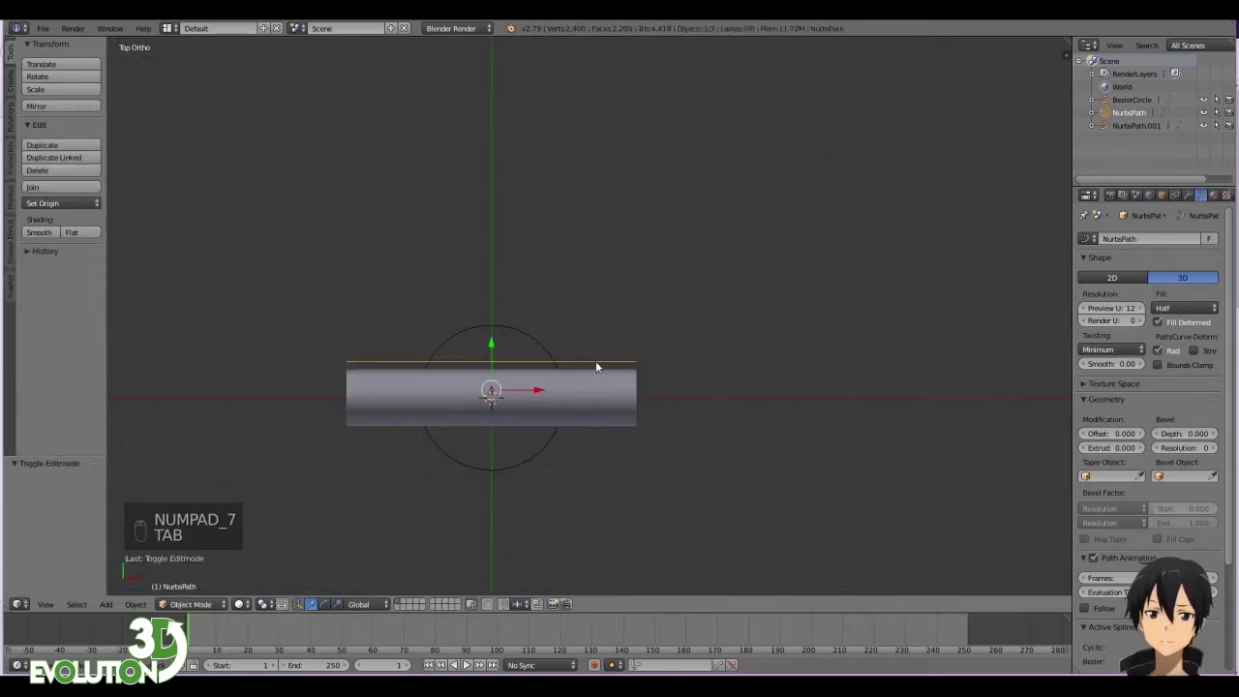
- Rotate the tube and its taper path together by 90° about the Y axis
right_click(589, 407)
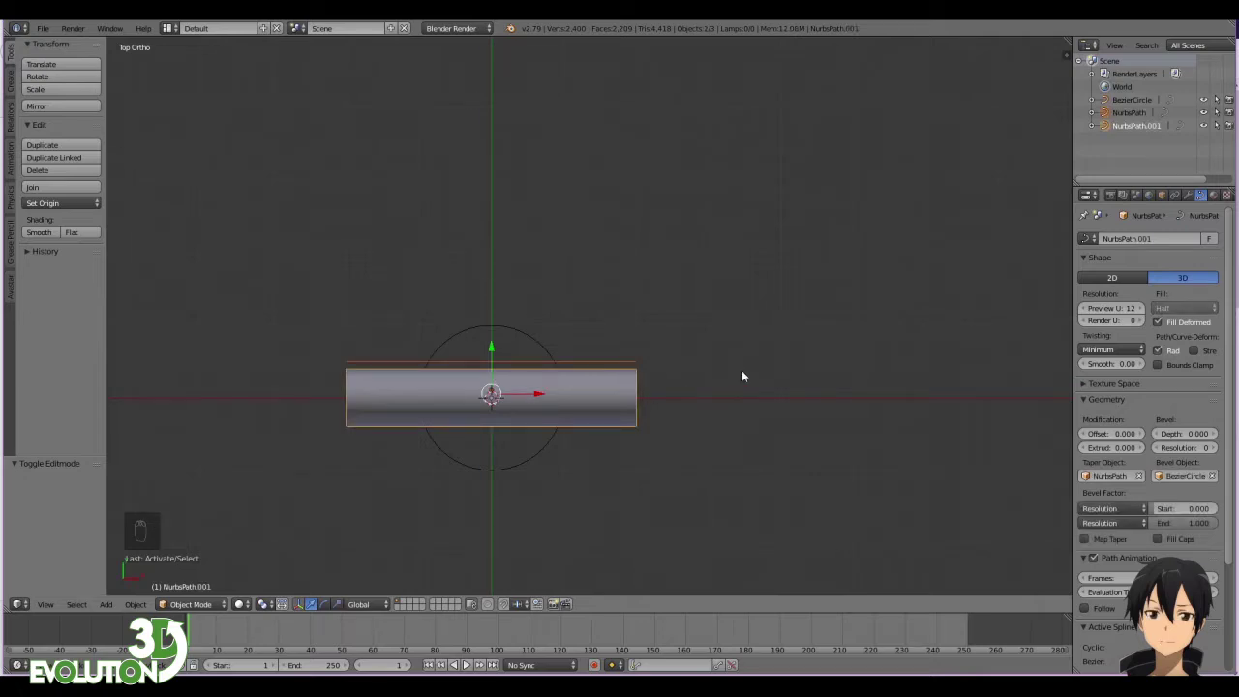
key("r")
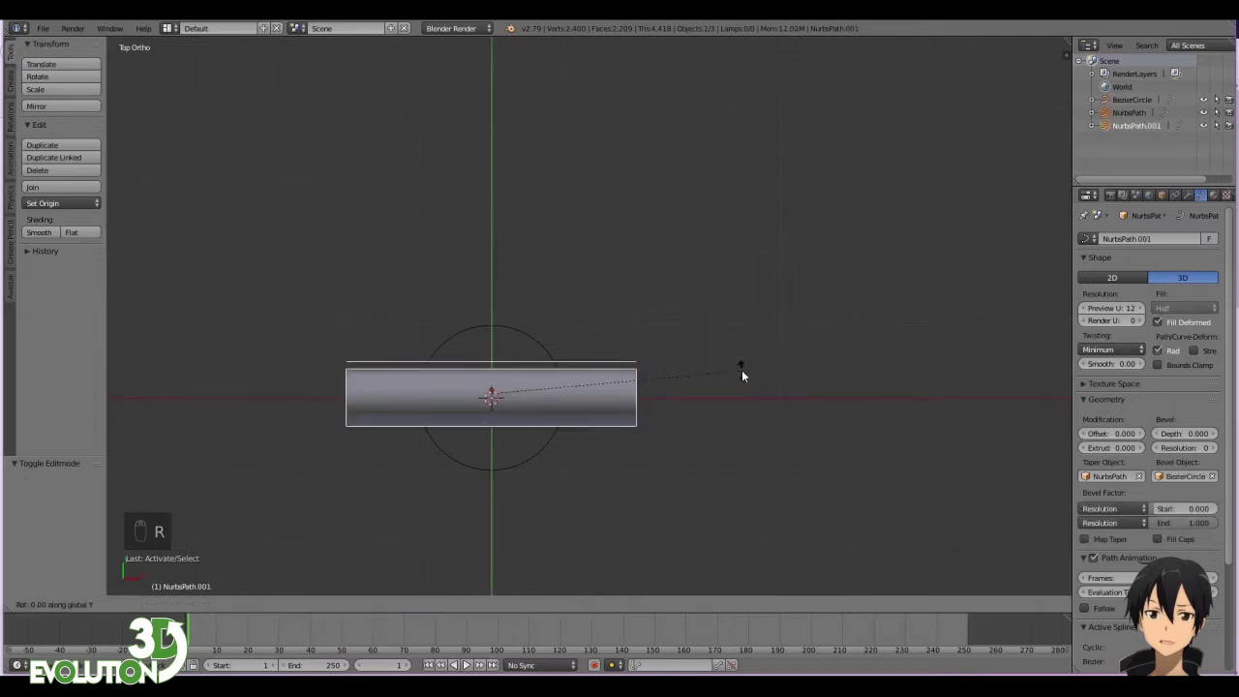
key("y")
left_click(480, 304)
double_click(24, 497)
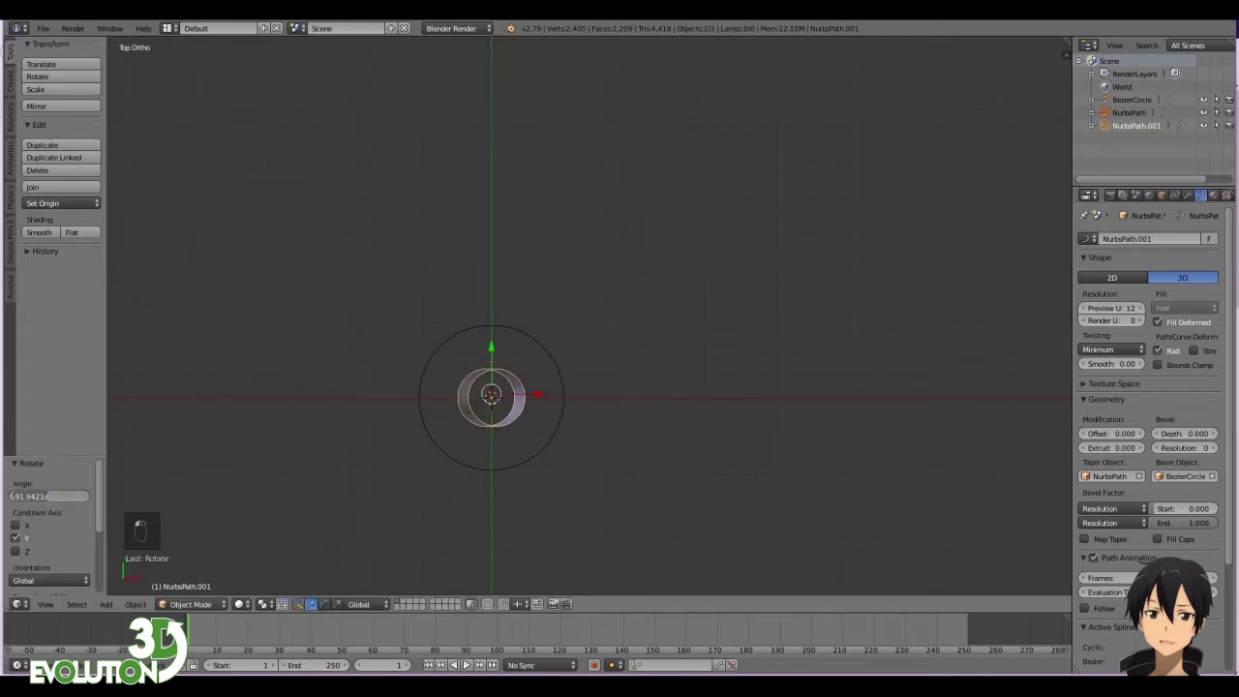
type("90")
key("Return")
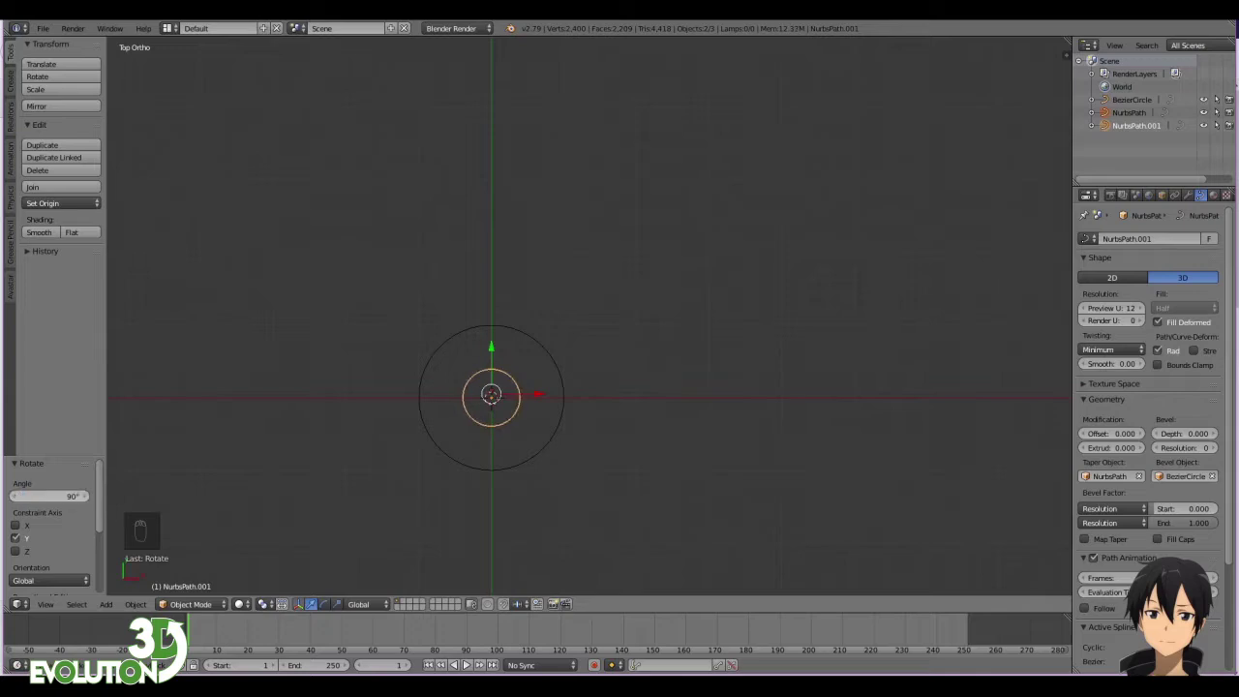
- Shift the taper path slightly away from the tube along Y in right orthographic view
key("KP_6")
key("KP_3")
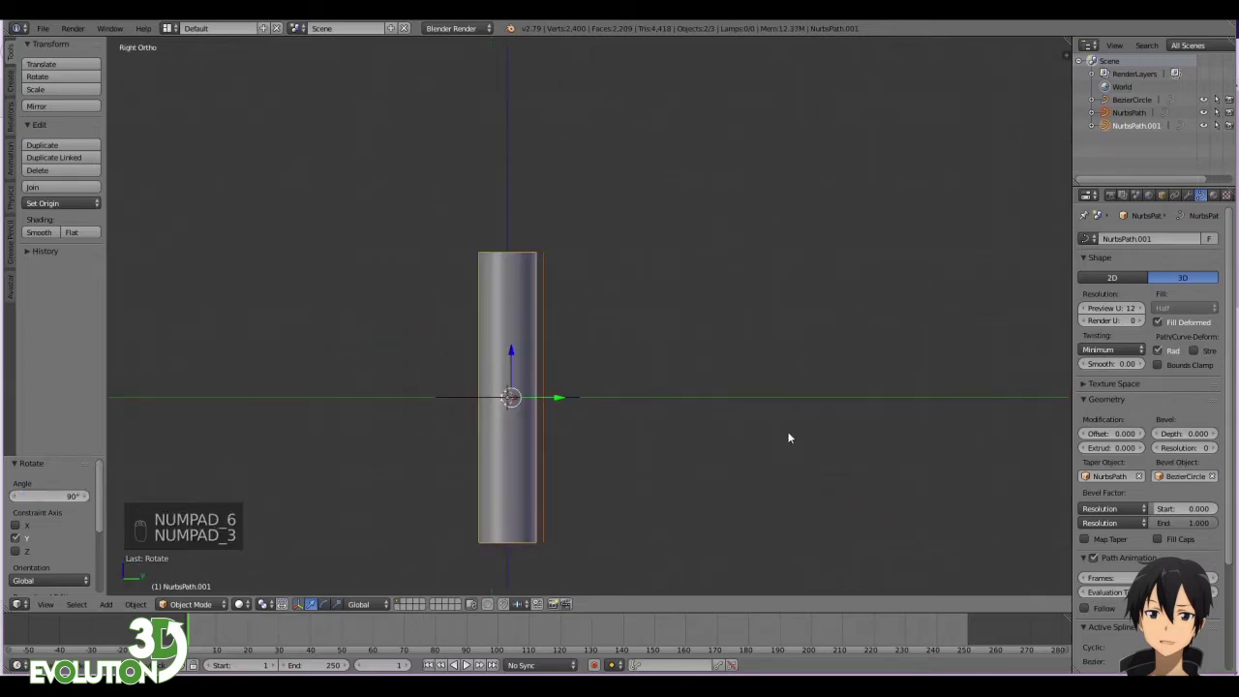
scroll(630, 517, "up", 2)
middle_click_drag(661, 405, 693, 401, "shift")
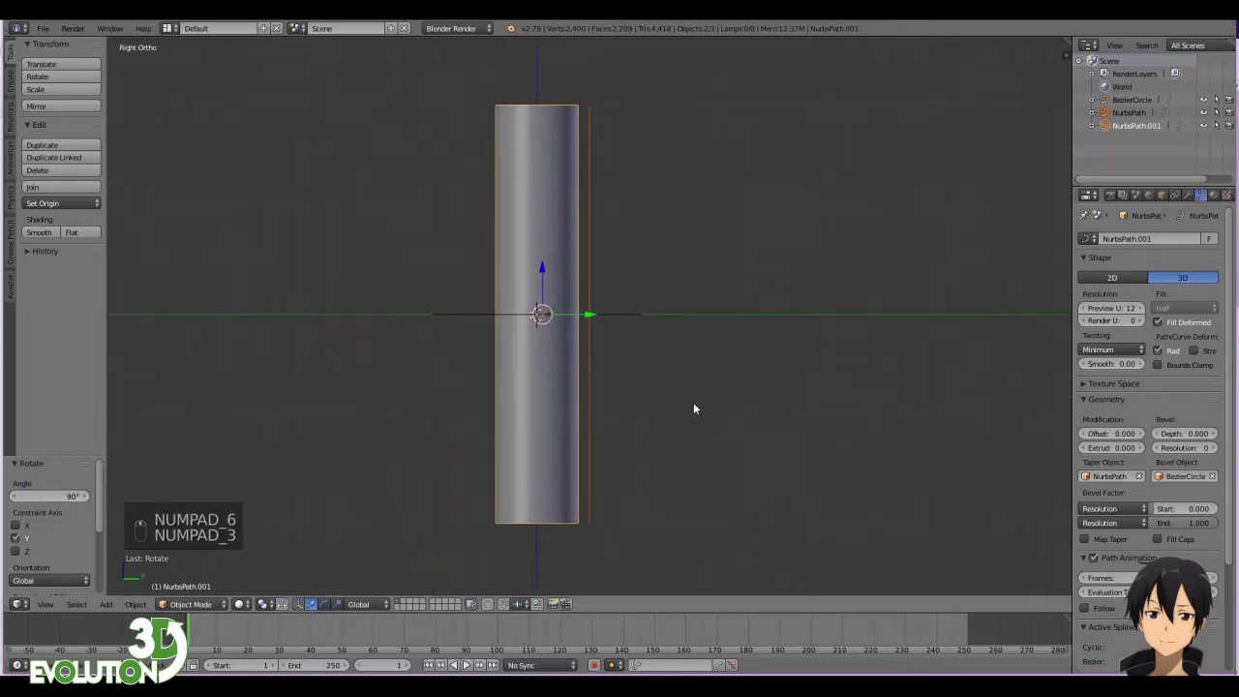
key("Tab")
key("Tab")
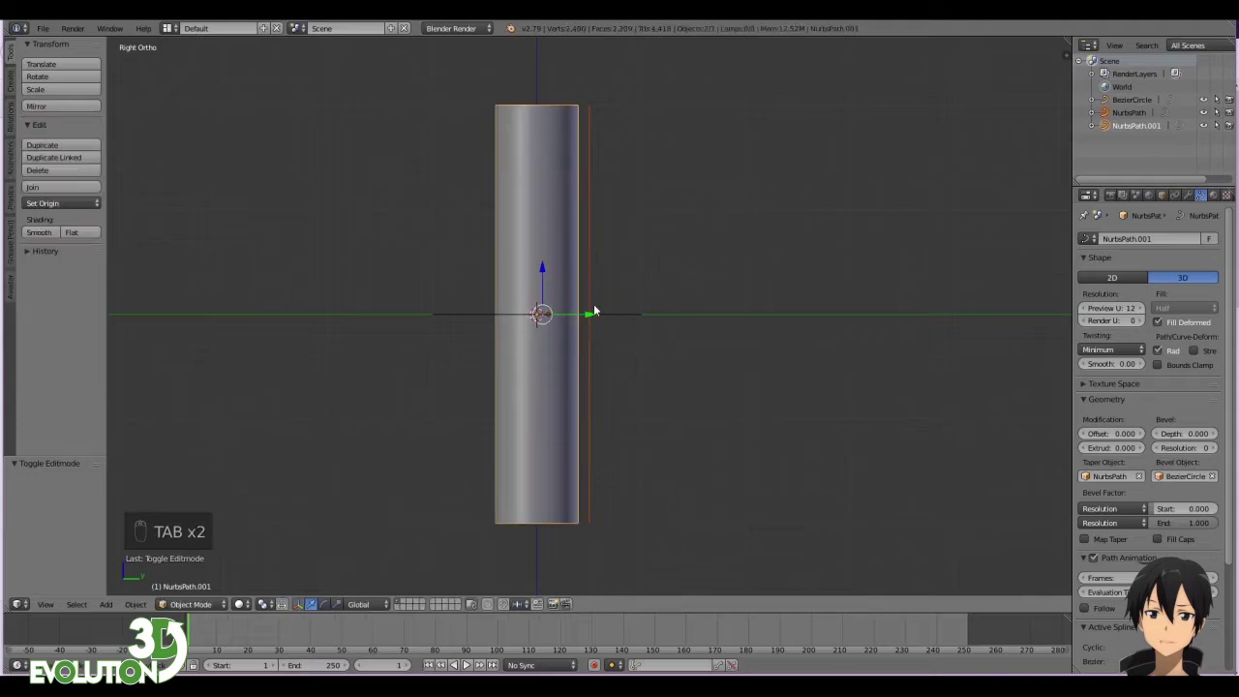
right_click(590, 308)
mouse_move(596, 314)
left_mouse_down()
mouse_move(628, 321)
mouse_move(605, 313)
left_mouse_up()
- Pull the taper path's upper and lower control points outward along Y and the middle one inward to form the vase profile
key("Tab")
right_click(630, 312)
right_click(618, 206)
left_click_drag(662, 211, 718, 232)
right_click(630, 415)
left_click_drag(661, 420, 741, 434)
right_click(574, 315)
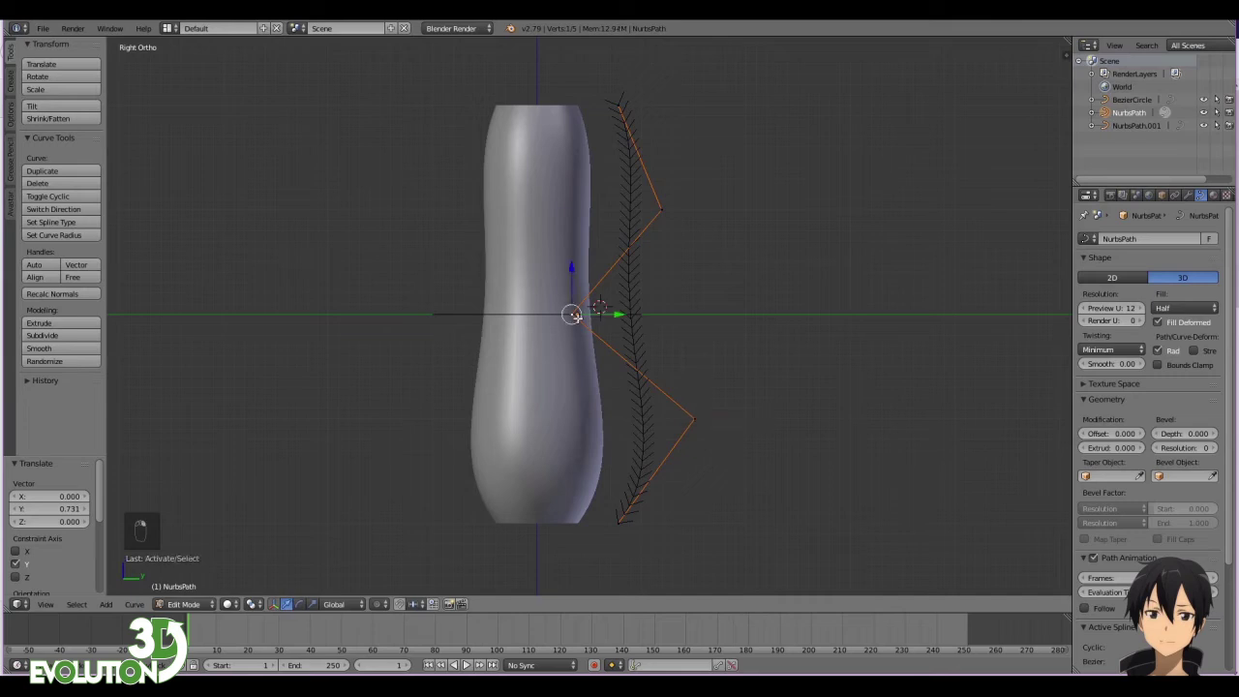
left_click_drag(615, 314, 585, 313)
- Refine the vase profile by raising the upper and lower bulge points and pulling the top end and middle points inward
right_click(658, 206)
left_click_drag(661, 175, 655, 104)
right_click(617, 101)
right_click(677, 412)
left_click_drag(693, 382, 697, 343)
right_click(516, 318)
mouse_move(561, 316)
left_mouse_down()
mouse_move(586, 320)
mouse_move(569, 322)
left_mouse_up()
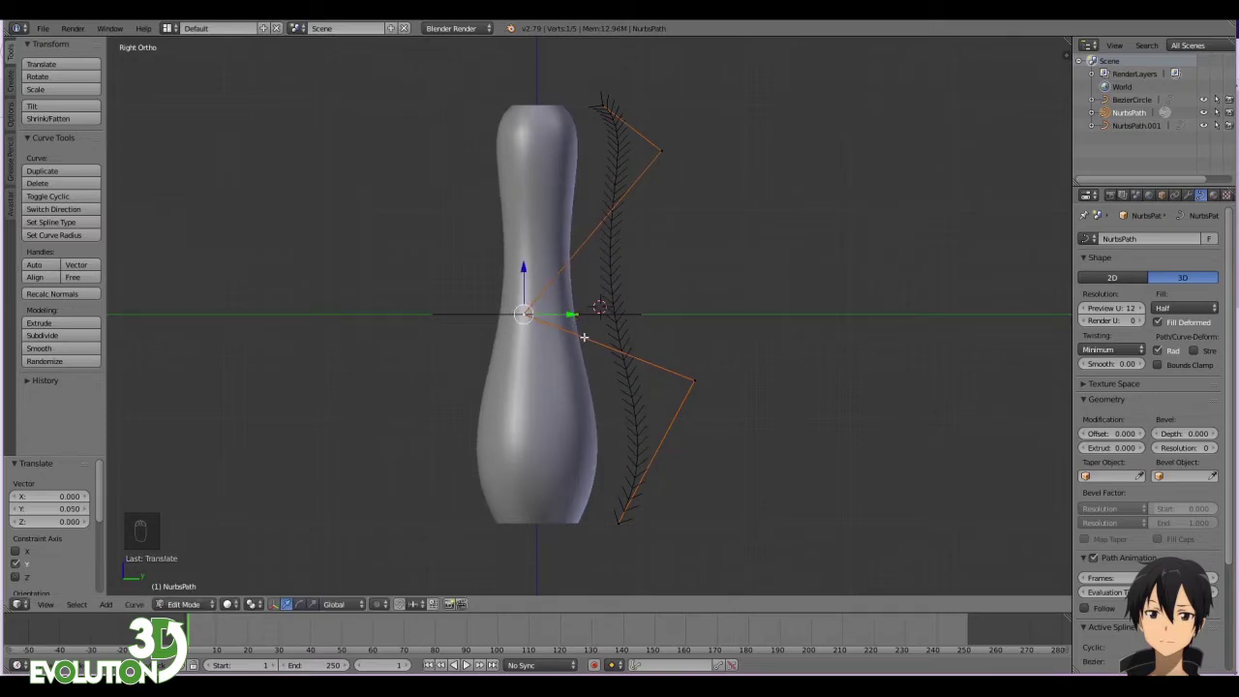
middle_click_drag(648, 342, 634, 320)
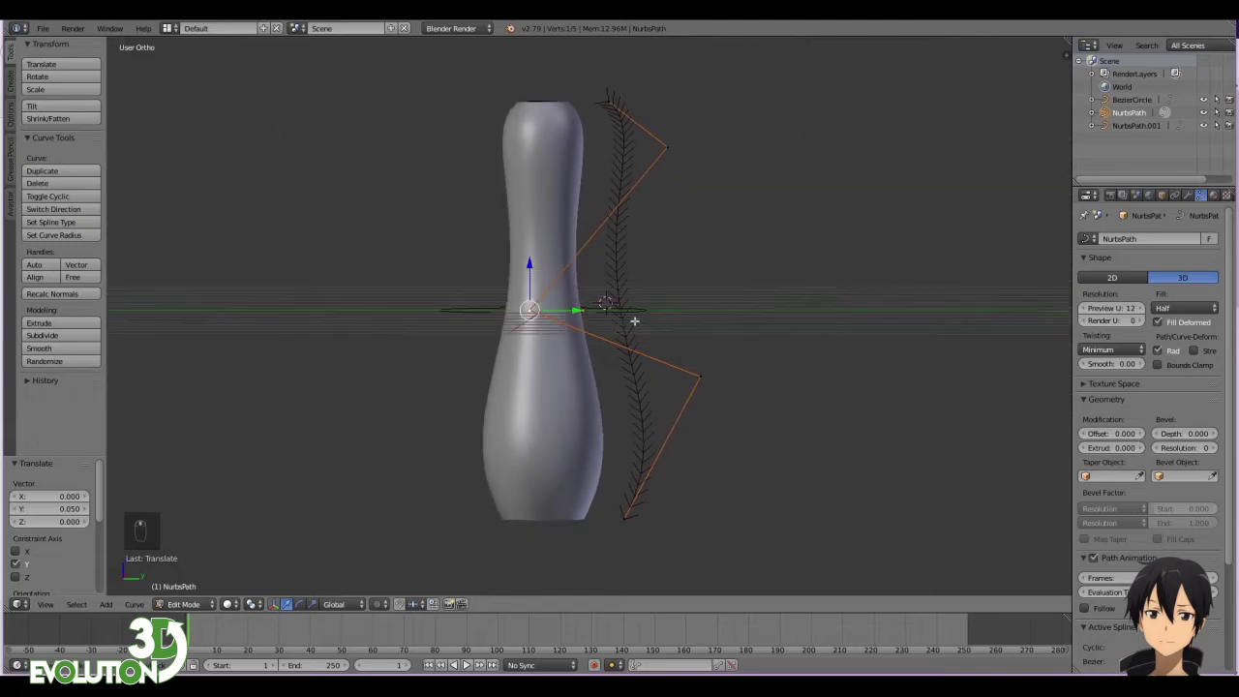
key("KP_3")
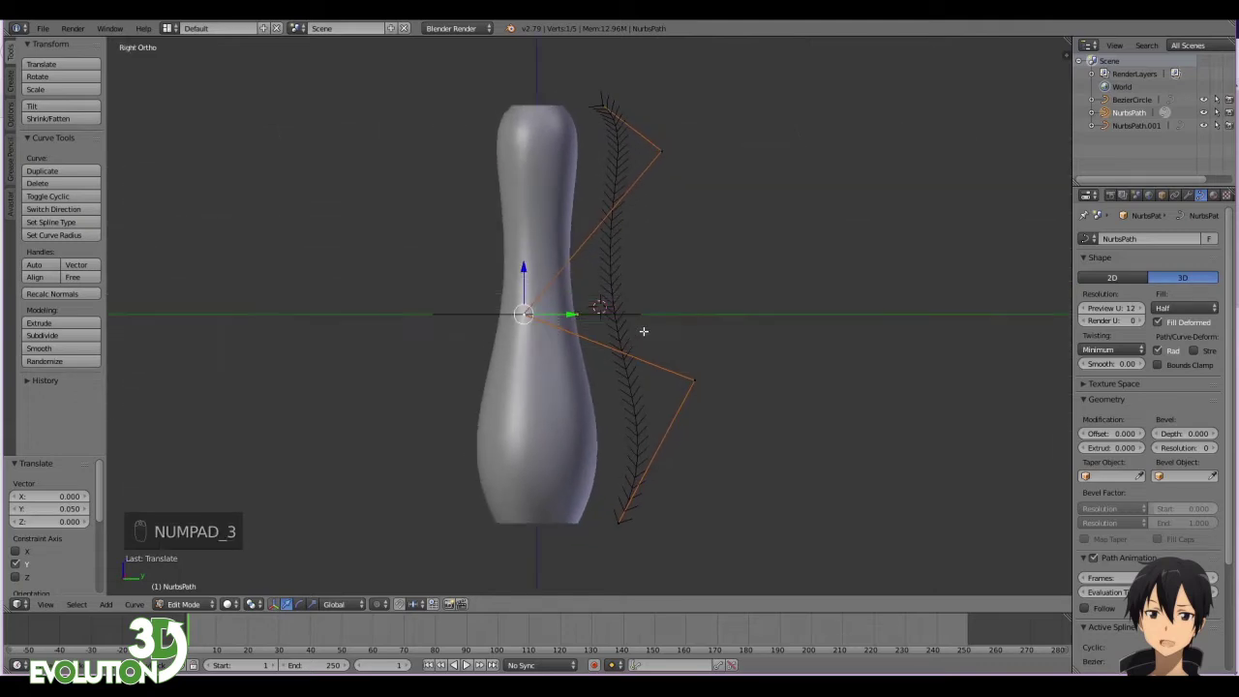
key("Tab")
key("Tab")
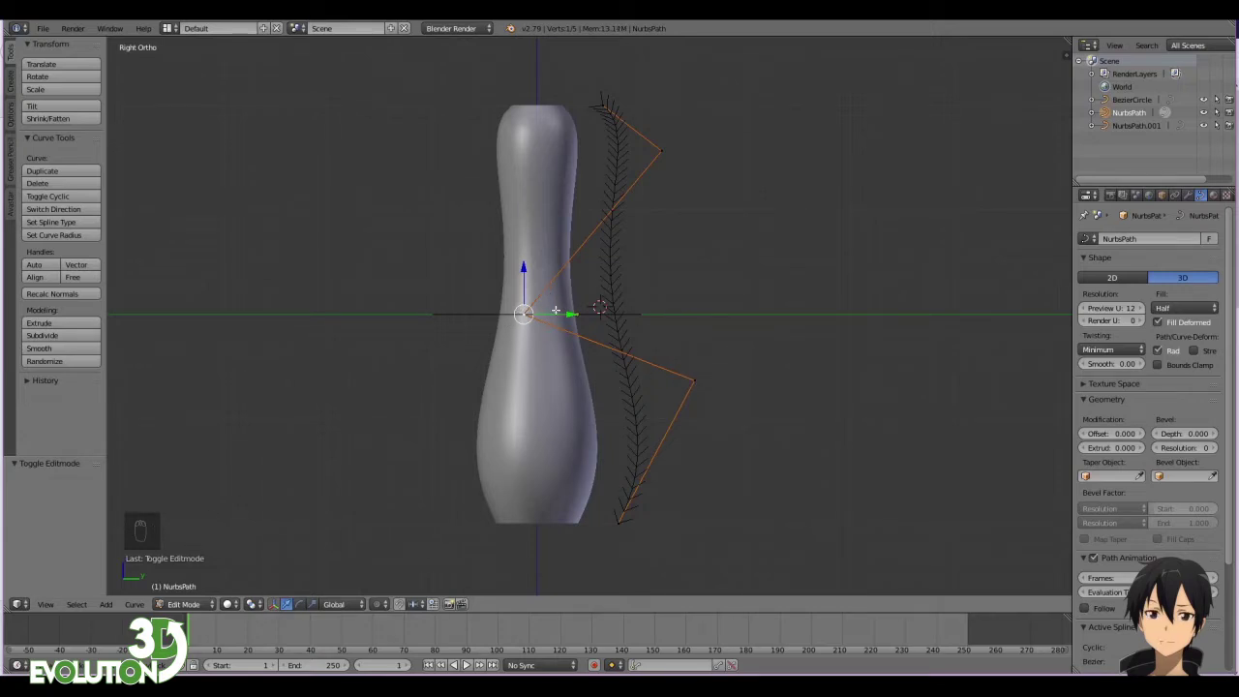
- Subdivide the taper path segment between the middle and lower control points with one cut
right_click(702, 385, "shift")
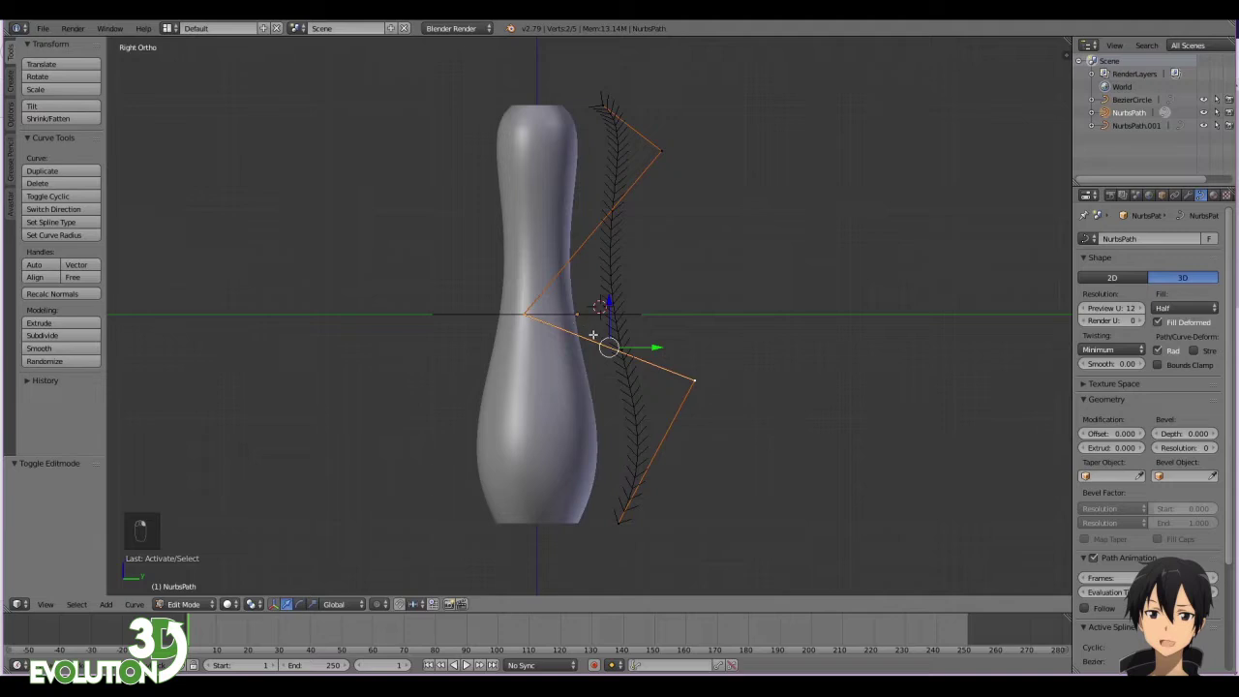
right_click(527, 313)
right_click(698, 382, "shift")
key("w")
left_click(692, 383)
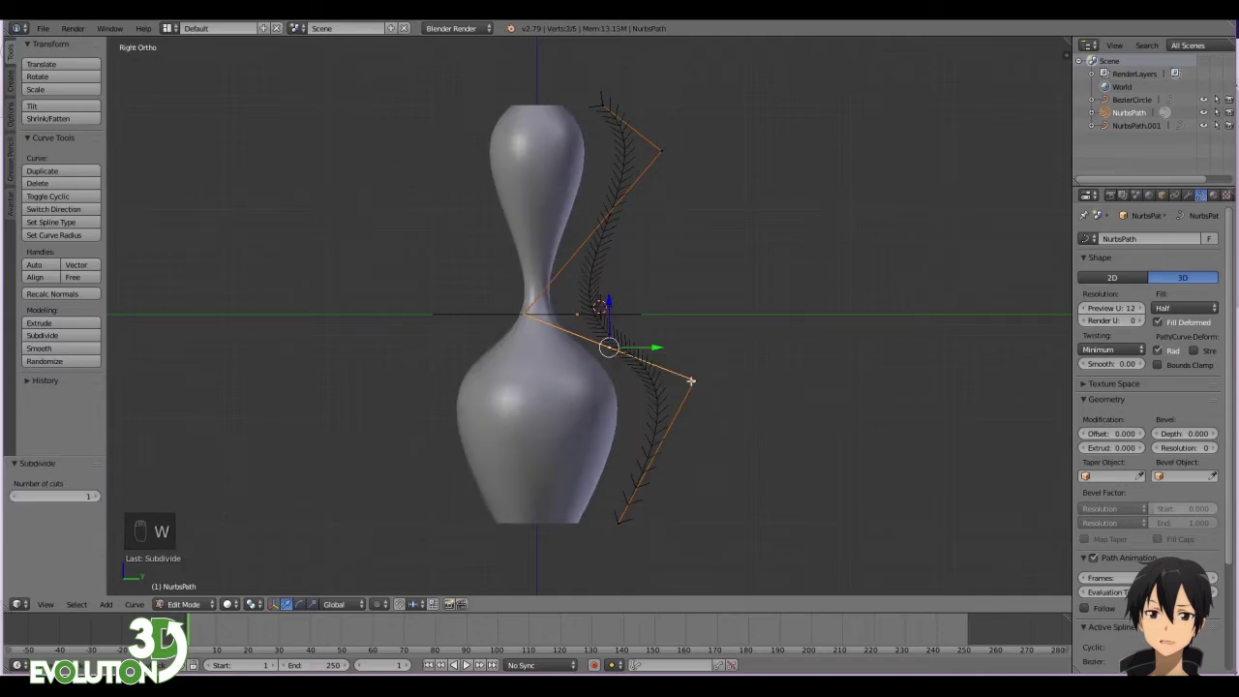
- Try to move the new control point upward and outward from the vase body
right_click(608, 347)
left_click_drag(608, 304, 662, 257)
left_click_drag(658, 306, 761, 308)
- Undo the new control point's moves and the segment subdivision
key("ctrl+z")
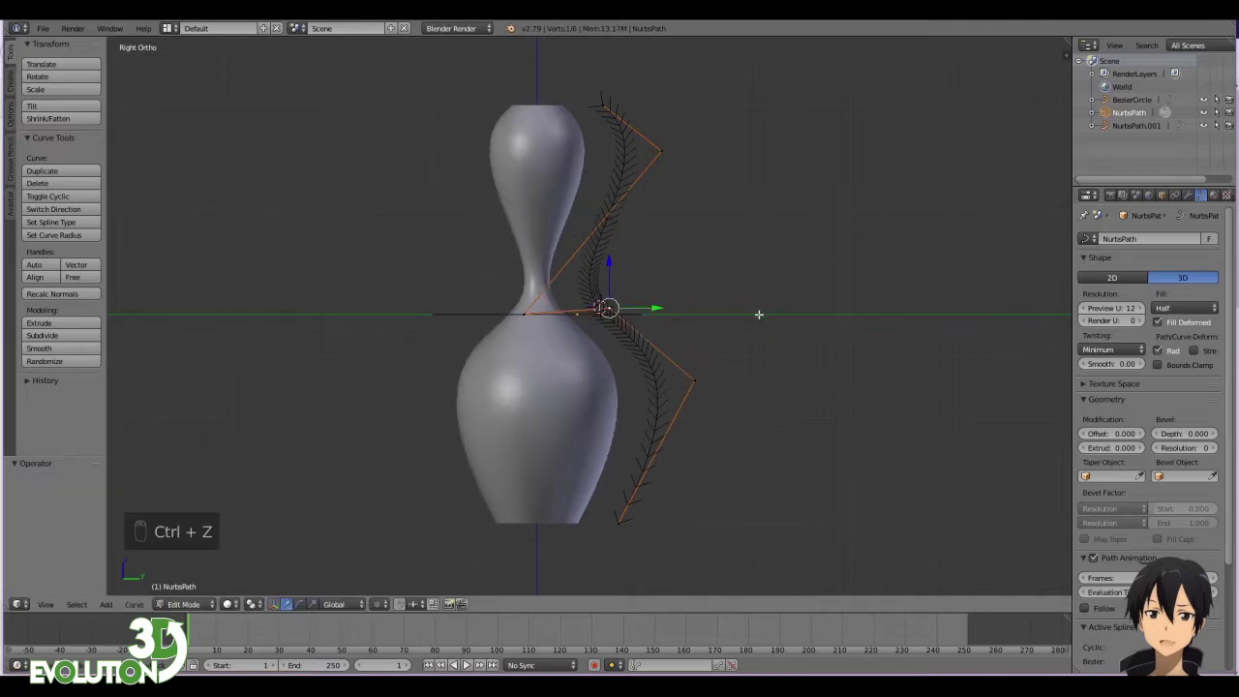
key("ctrl+z")
key("ctrl+z")
key("ctrl+z")
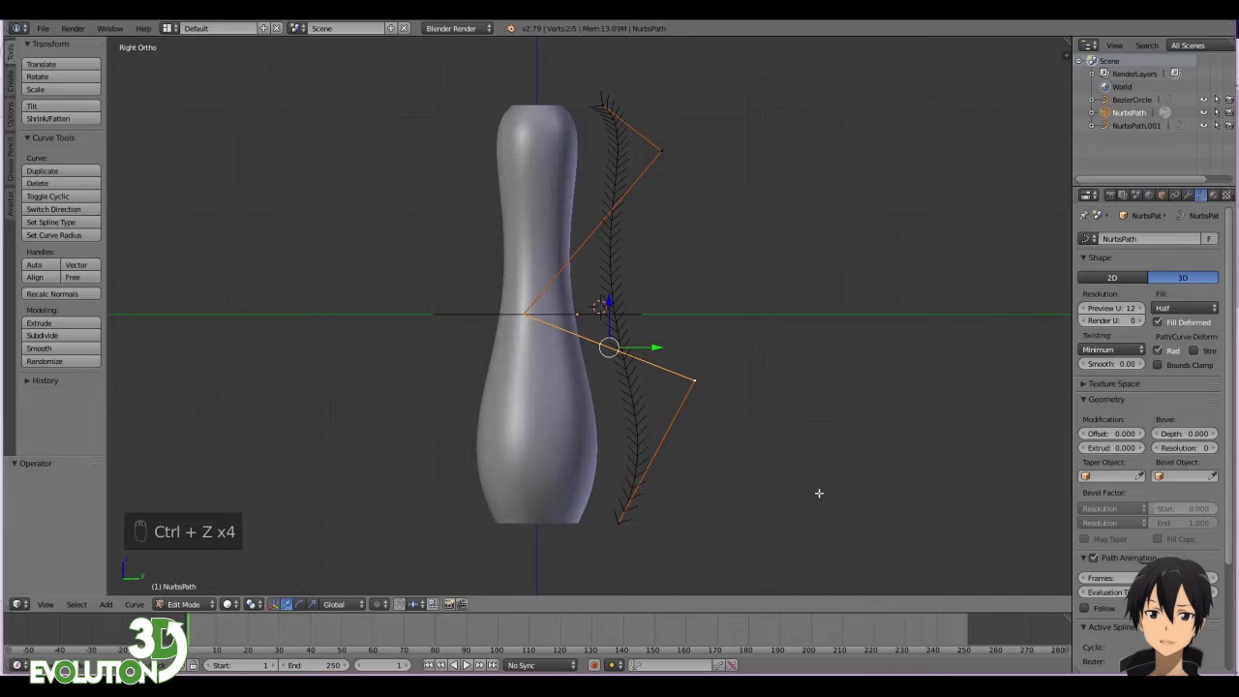
- Subdivide all segments of the Bezier circle three times
key("KP_7")
key("Tab")
right_click(553, 356)
middle_click_drag(543, 428, 637, 441, "shift")
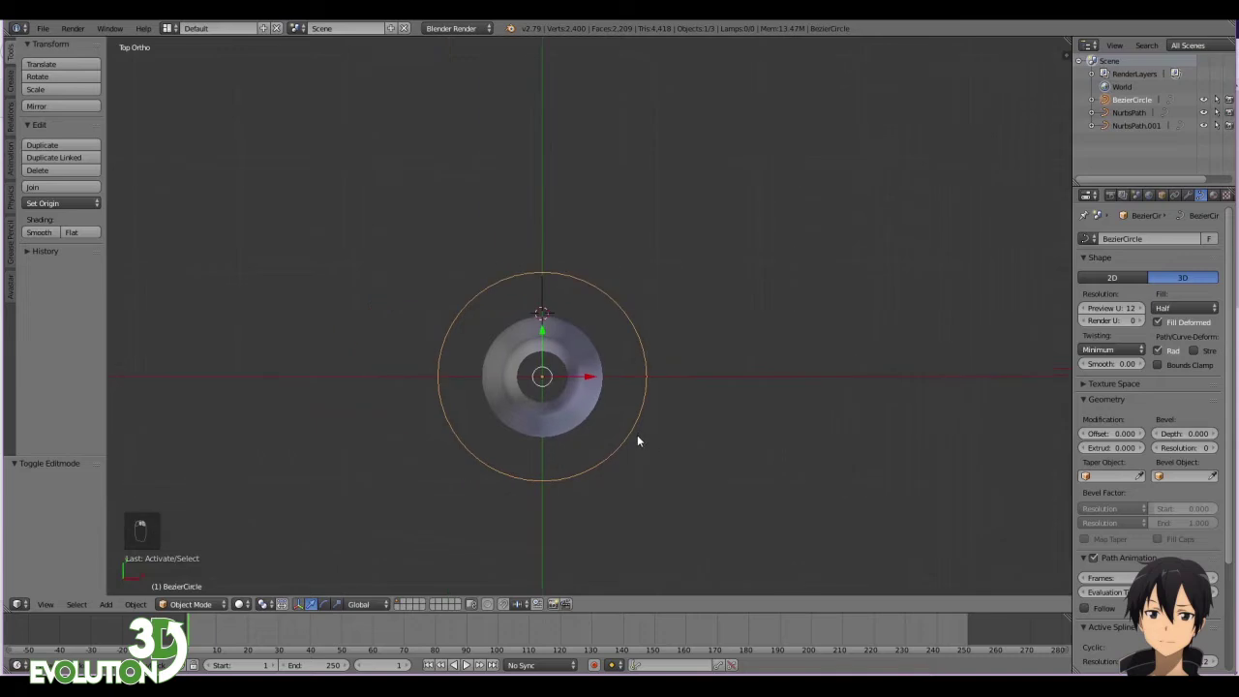
key("KP_7")
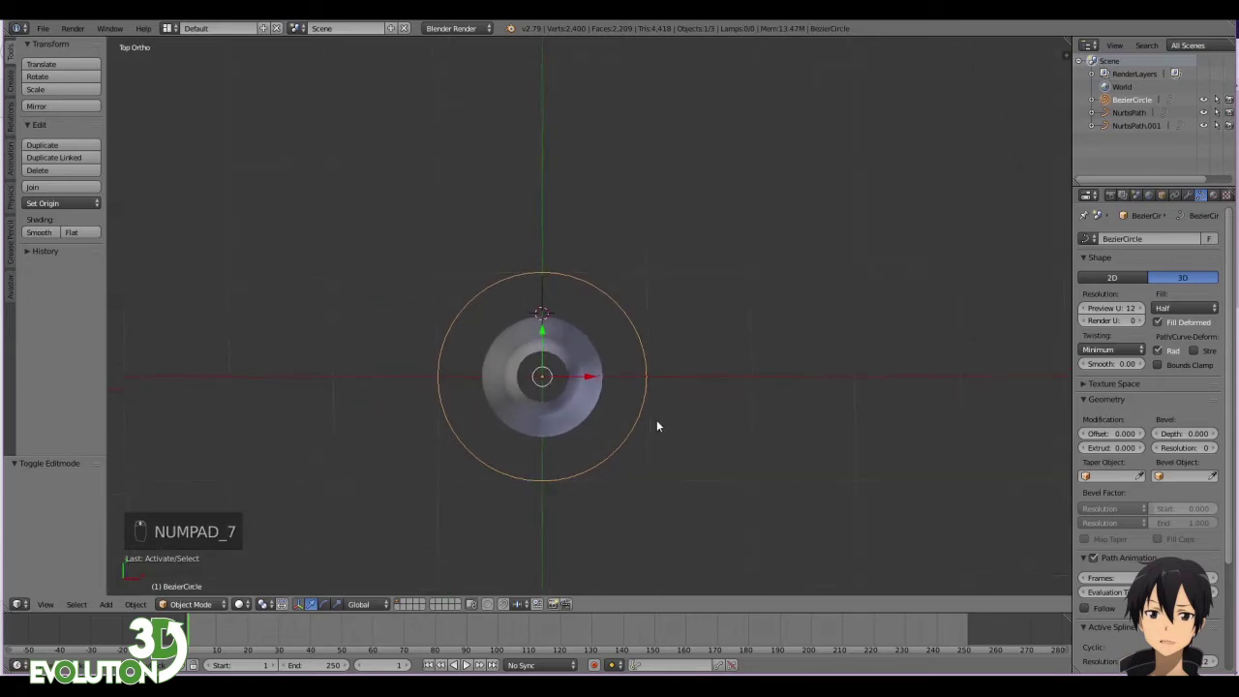
key("Tab")
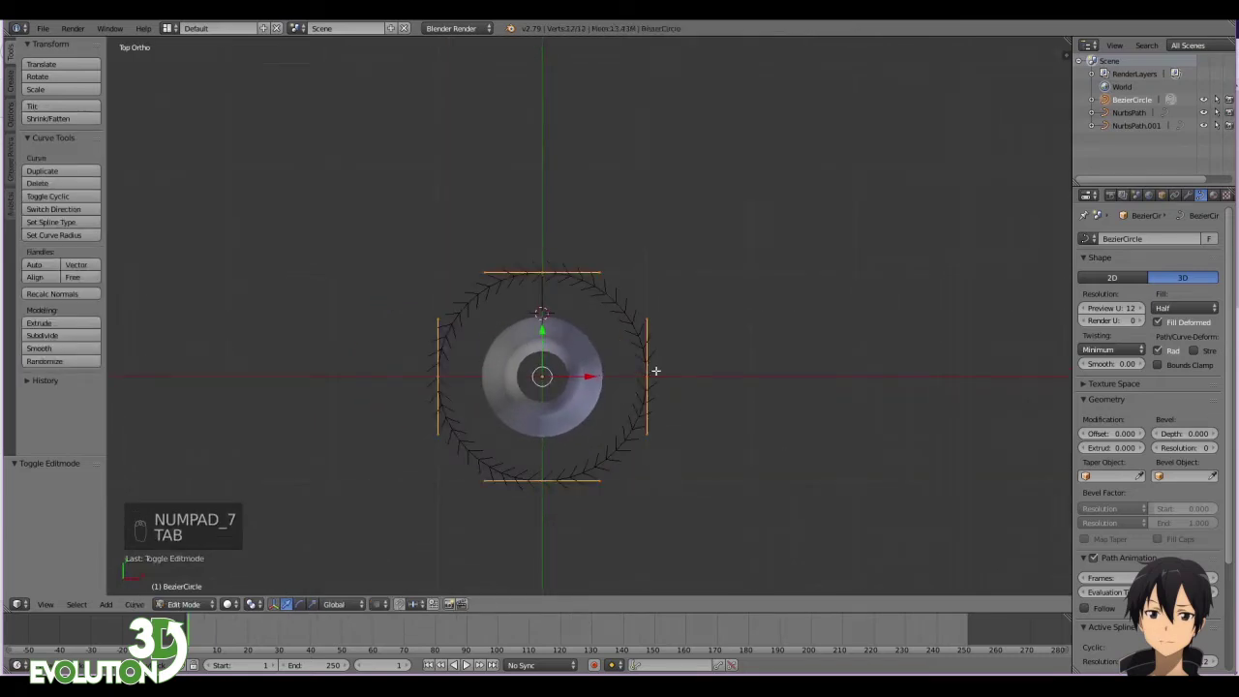
key("w")
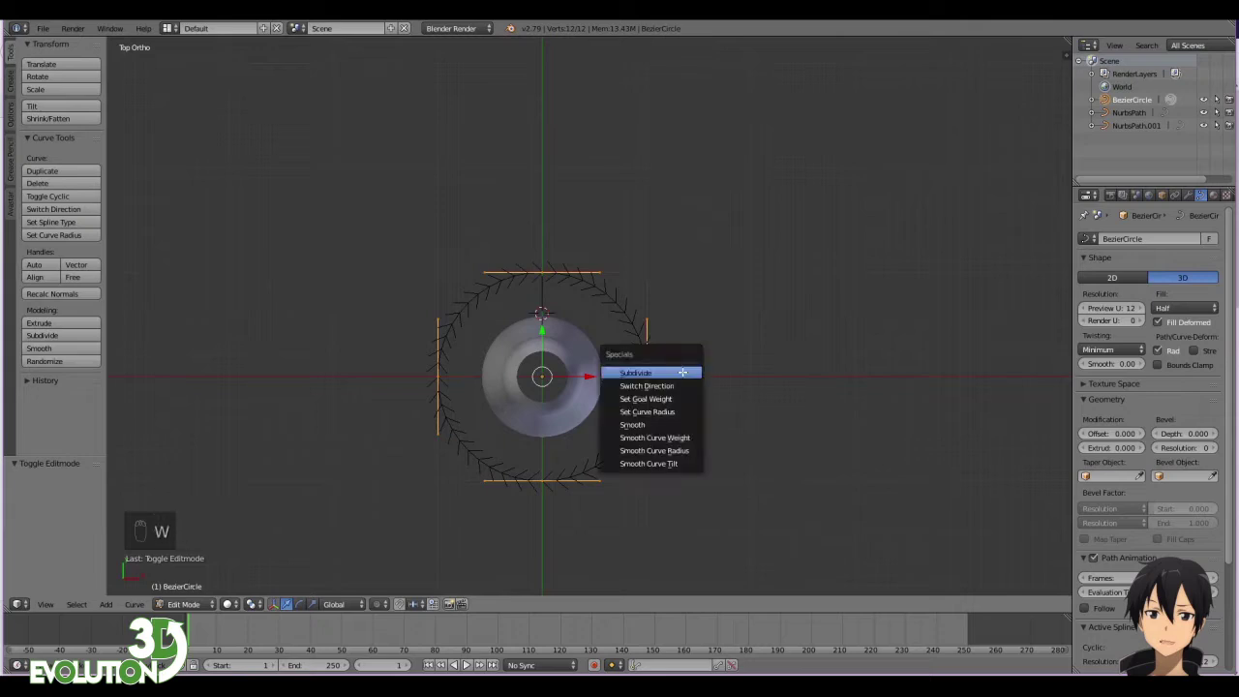
left_click(683, 376)
key("w")
left_click(683, 375)
key("w")
left_click(684, 376)
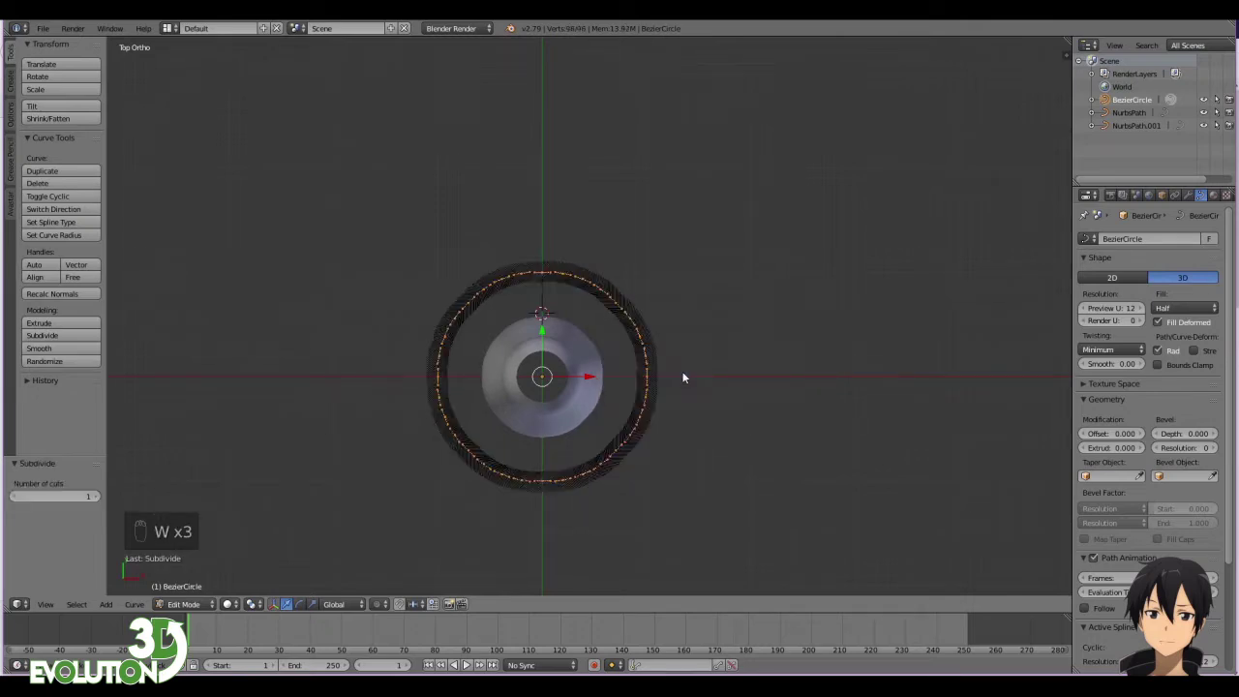
scroll(657, 400, "up", 4)
middle_click_drag(658, 401, 710, 257, "shift")
right_click(769, 298)
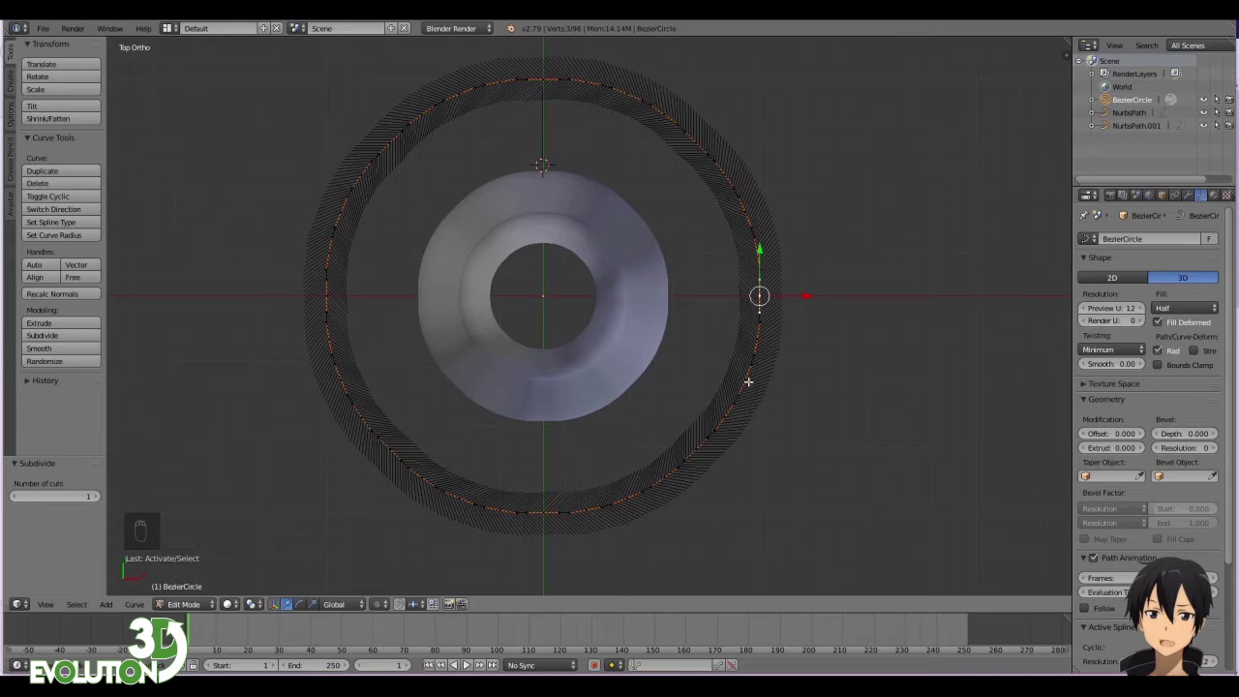
right_click(723, 417, "shift")
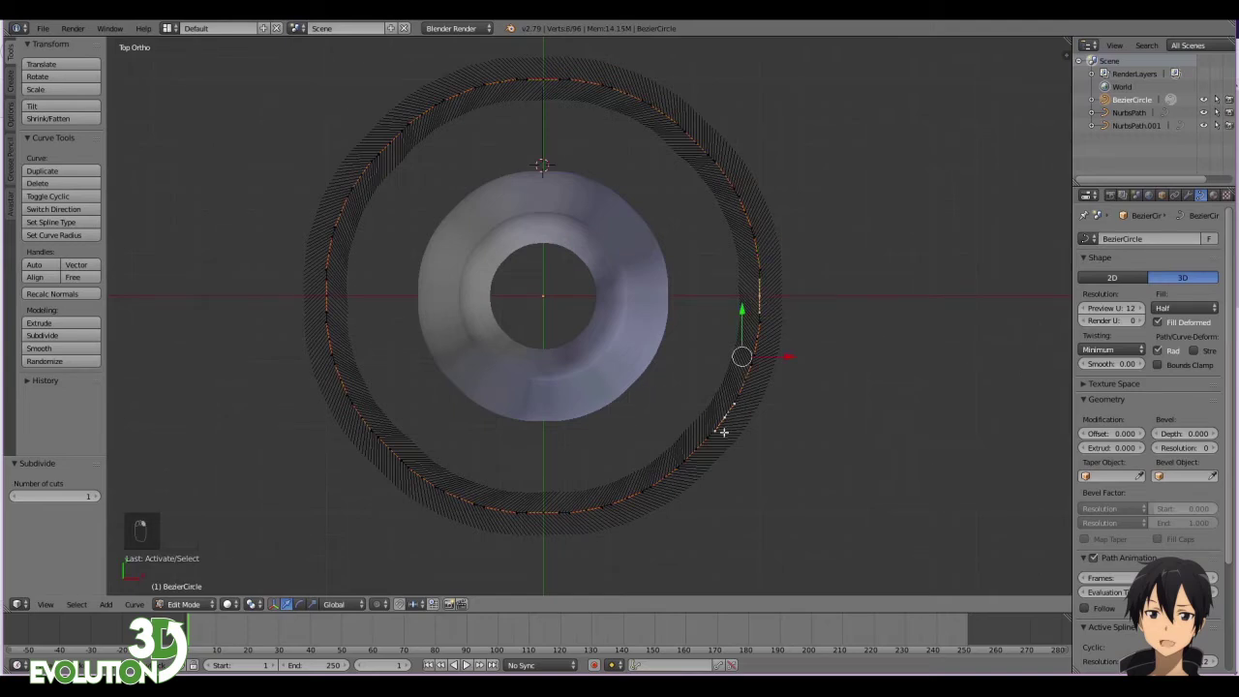
right_click(622, 500, "shift")
right_click(501, 504, "shift")
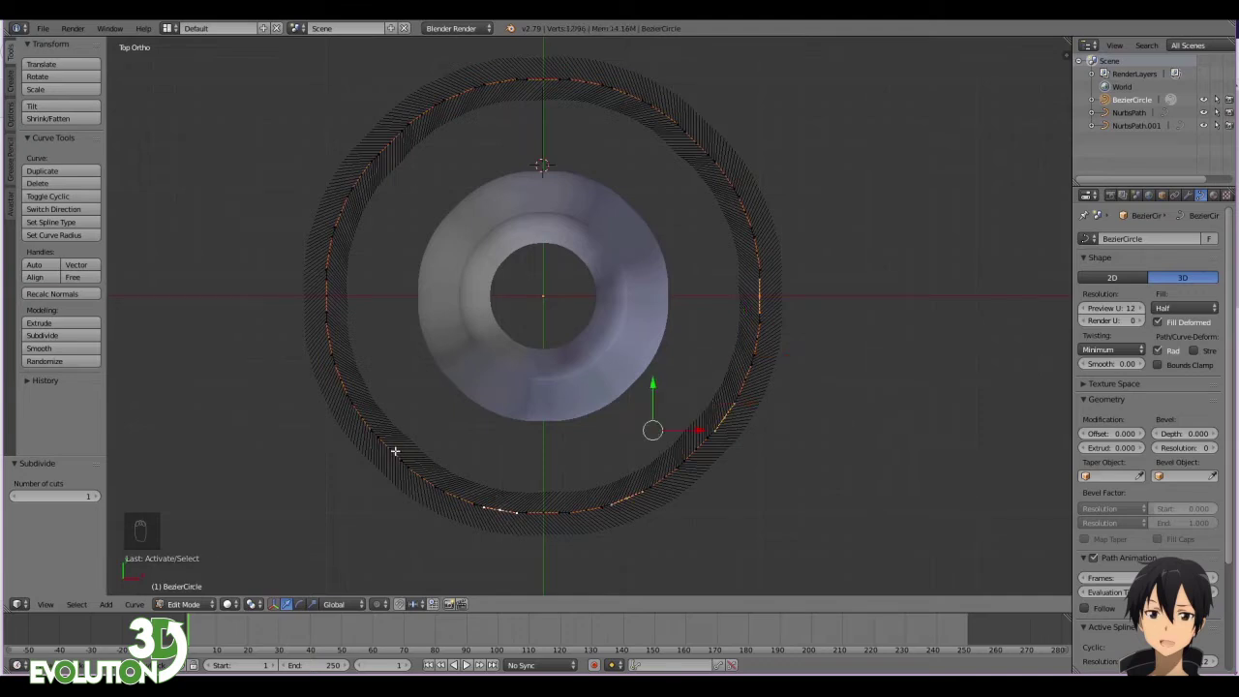
- Select the Bezier circle's four axis points plus two points between each neighbouring pair, and scale them inward to about 0.784 to form flutes
right_click(548, 511)
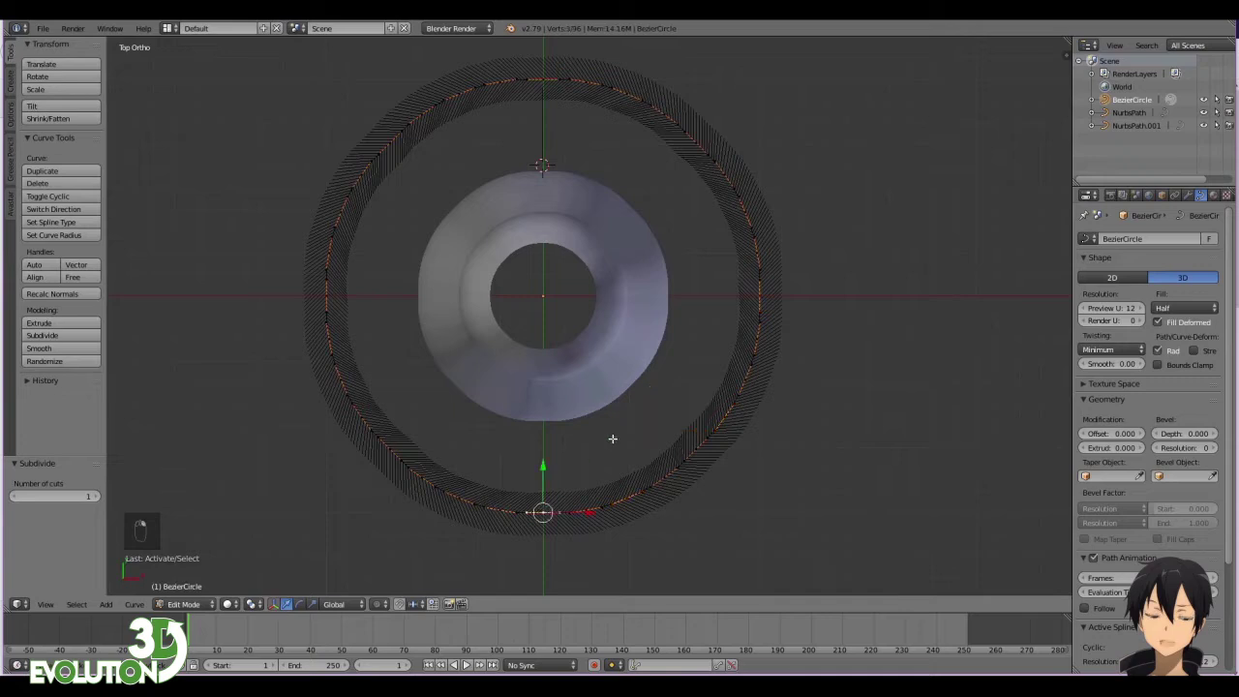
right_click(760, 294, "shift")
right_click(540, 83, "shift")
right_click(323, 293, "shift")
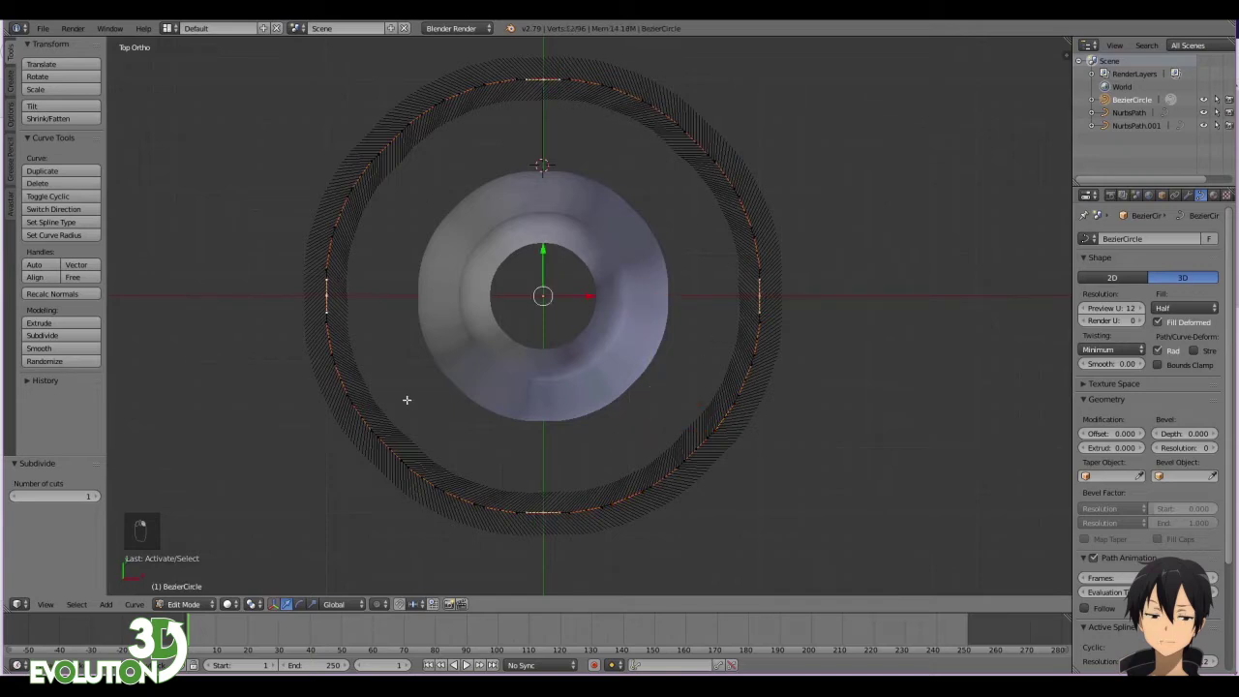
right_click(339, 382, "shift")
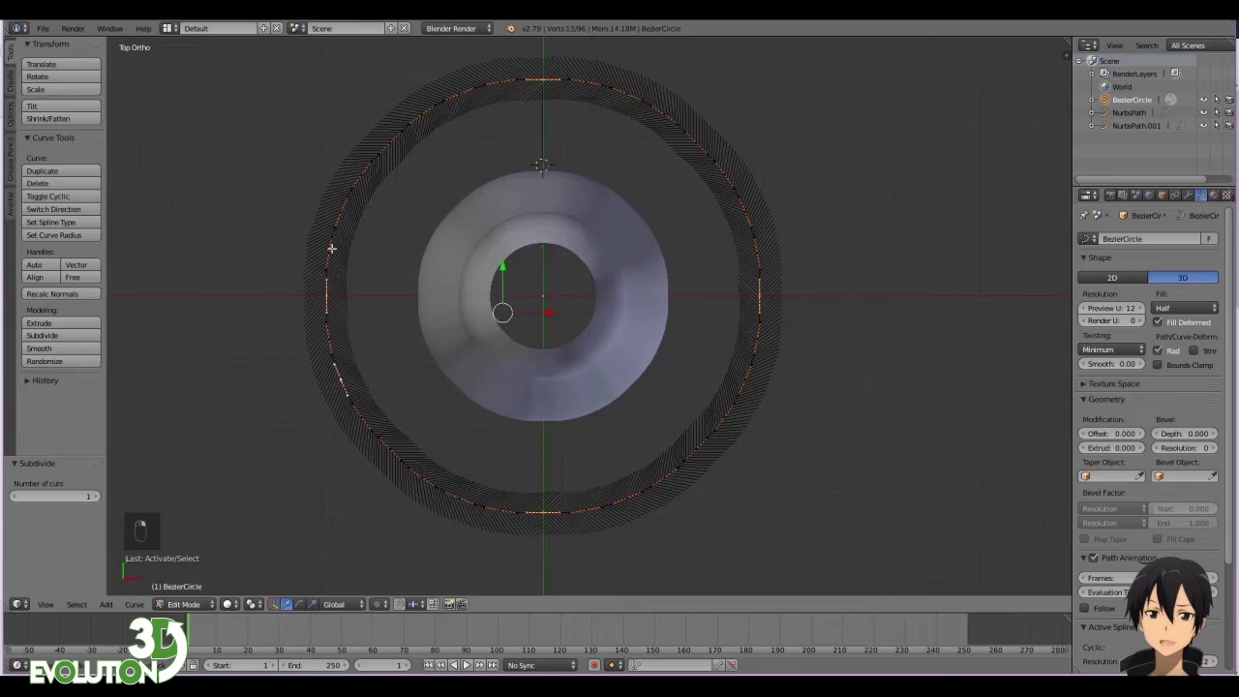
right_click(346, 198, "shift")
right_click(451, 93, "shift")
right_click(631, 96, "shift")
right_click(747, 217, "shift")
right_click(744, 379, "shift")
right_click(625, 498, "shift")
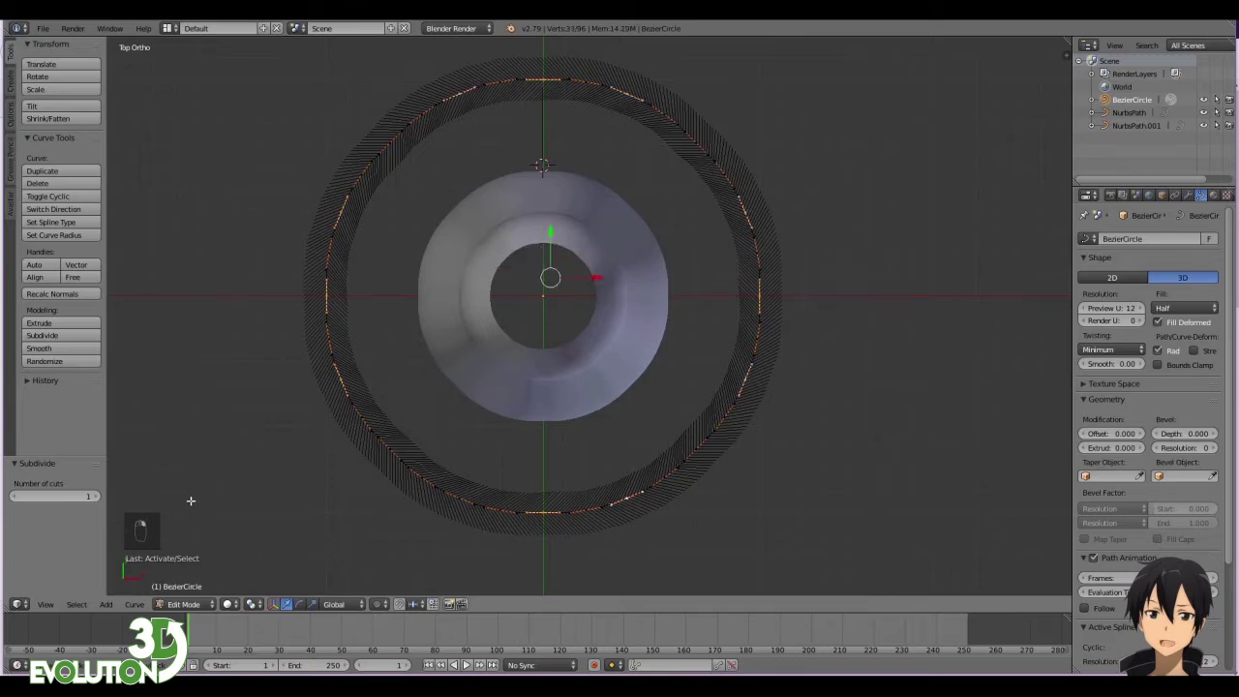
right_click(455, 495, "shift")
key("s")
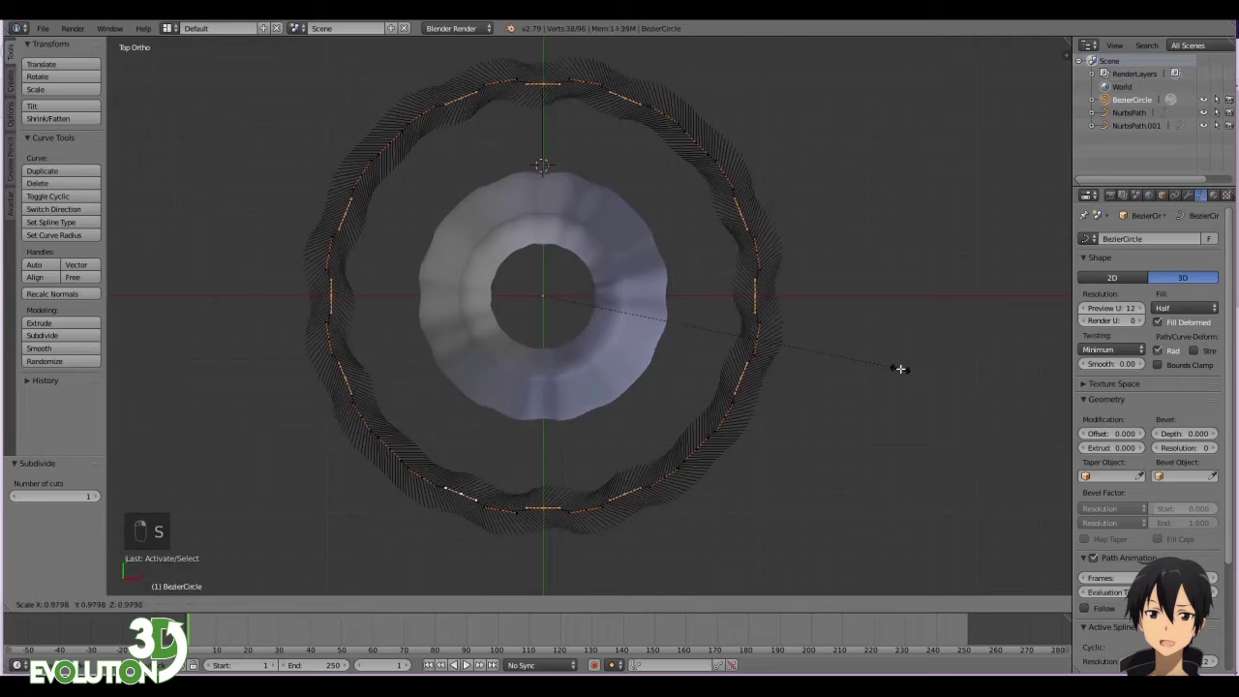
left_click(834, 332)
middle_click_drag(834, 332, 755, 274)
scroll(527, 315, "down", 3)
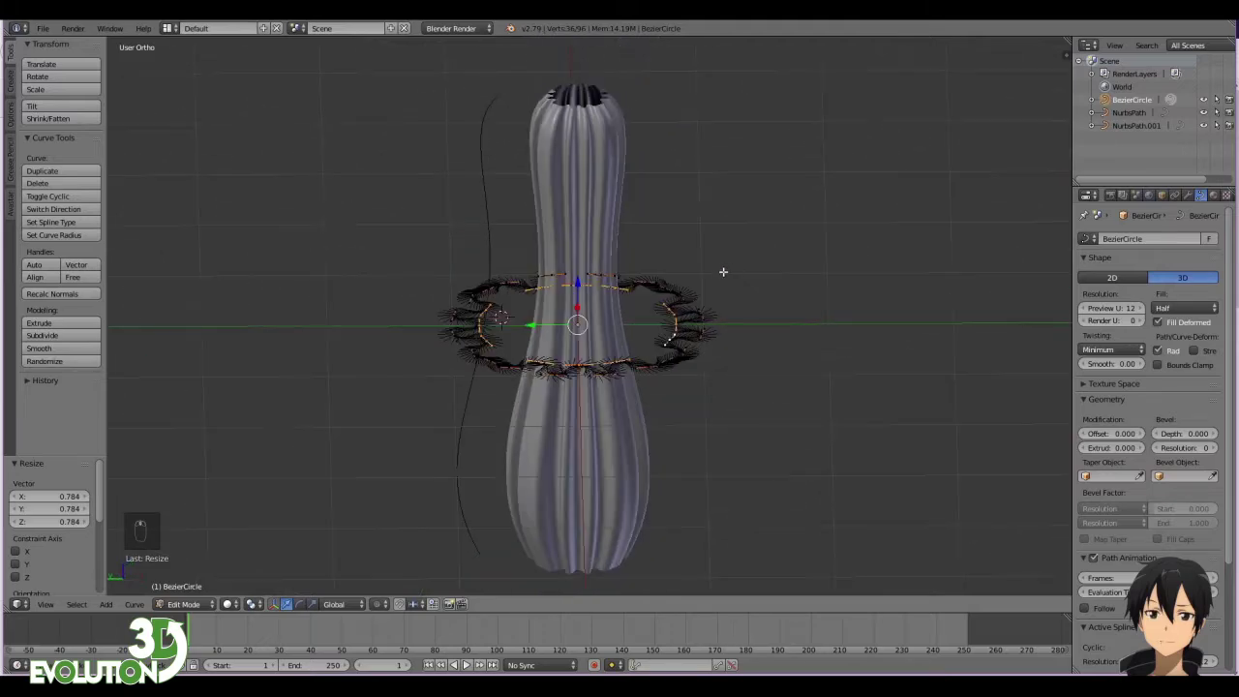
- Leave the circle's Edit Mode and convert the fluted vase curve to a mesh
key("KP_7")
key("KP_1")
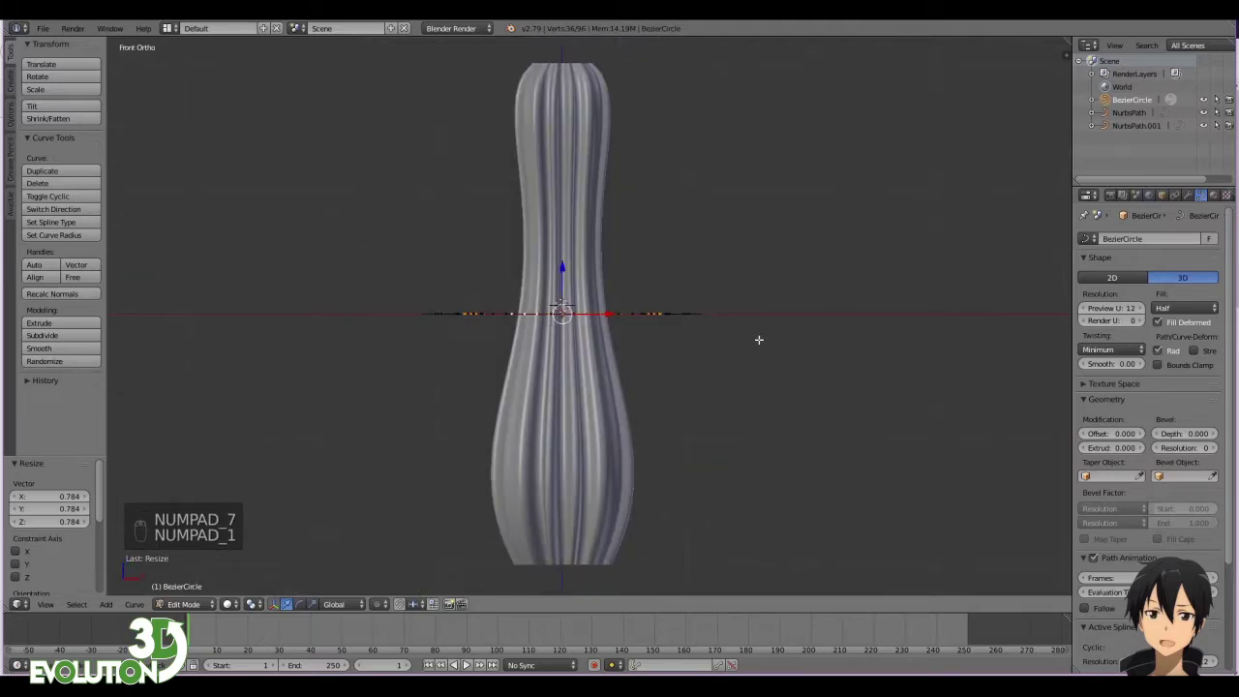
key("Tab")
middle_click_drag(780, 337, 780, 350)
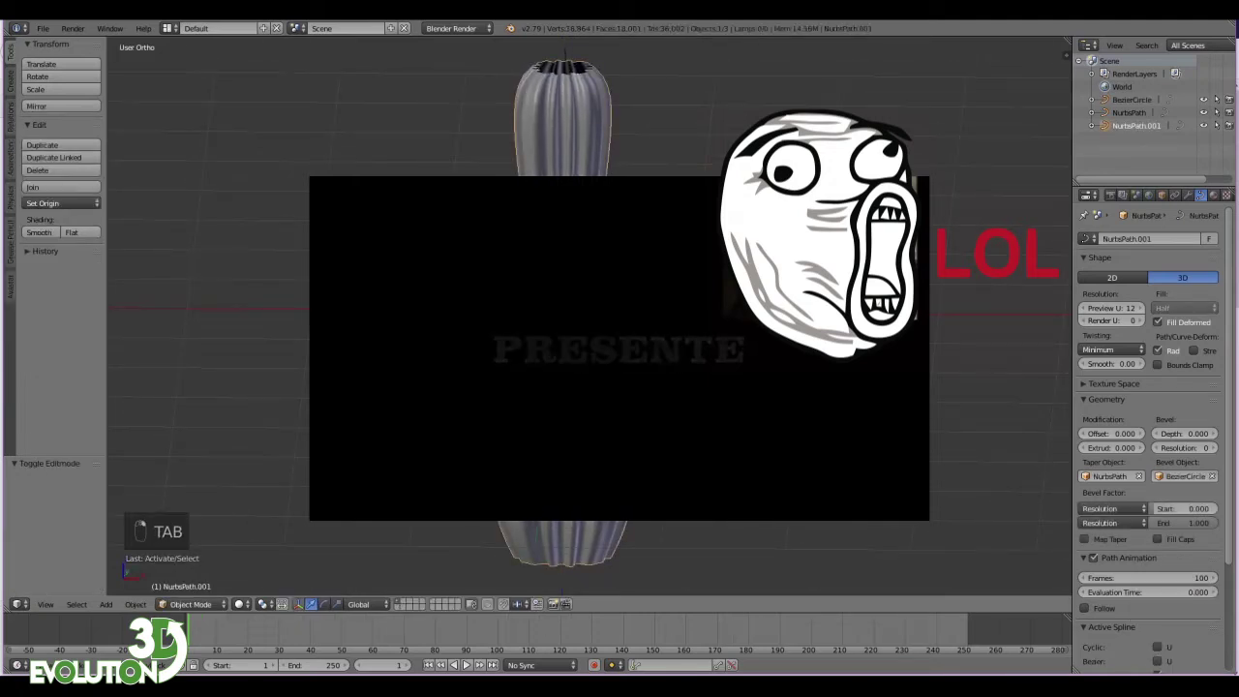
right_click(522, 442)
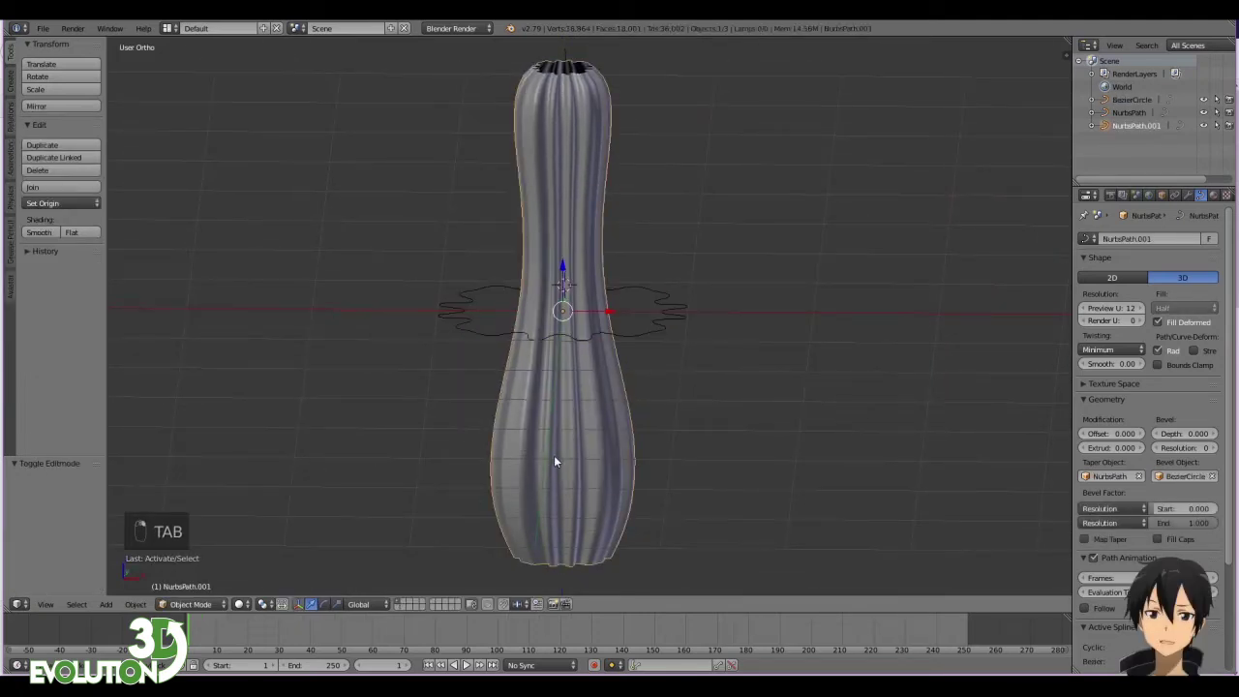
key("alt+c")
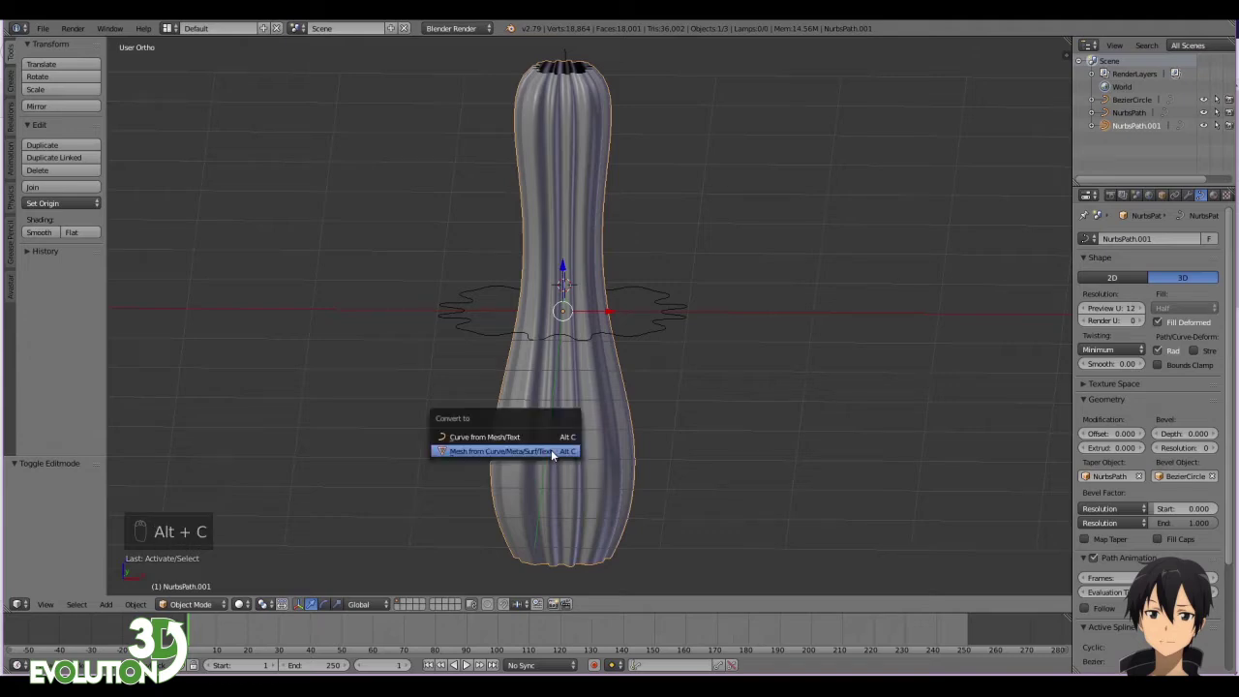
left_click(552, 452)
- Close the vase mesh's bottom edge loop with a face and extrude that face by about 0.026
key("Tab")
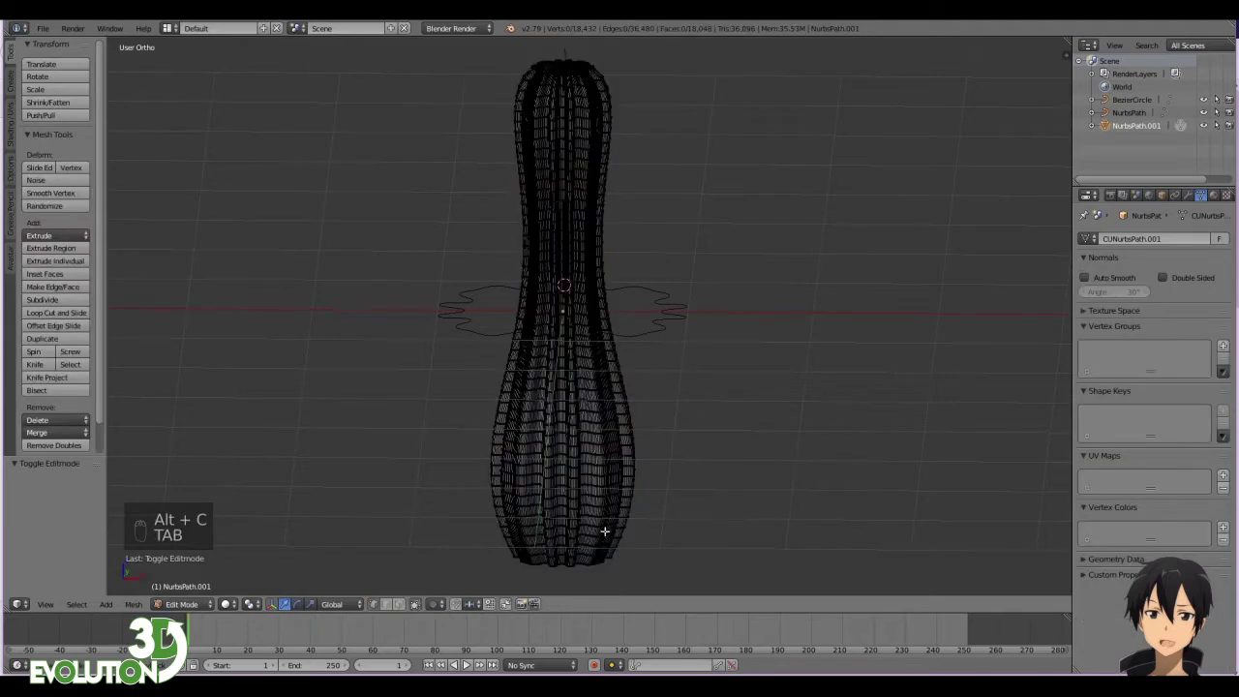
middle_click_drag(593, 544, 588, 326, "shift")
scroll(601, 431, "up", 4)
right_click(597, 407, "alt")
right_click(585, 408, "alt")
right_click(582, 410, "alt")
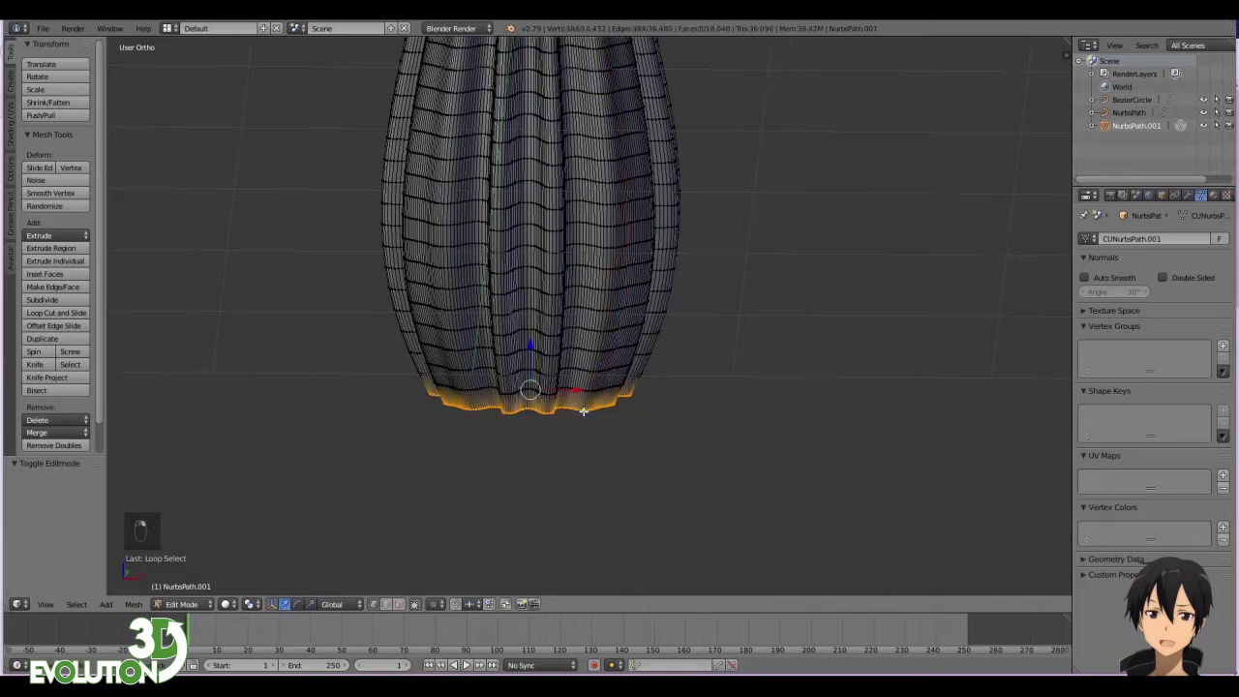
key("f")
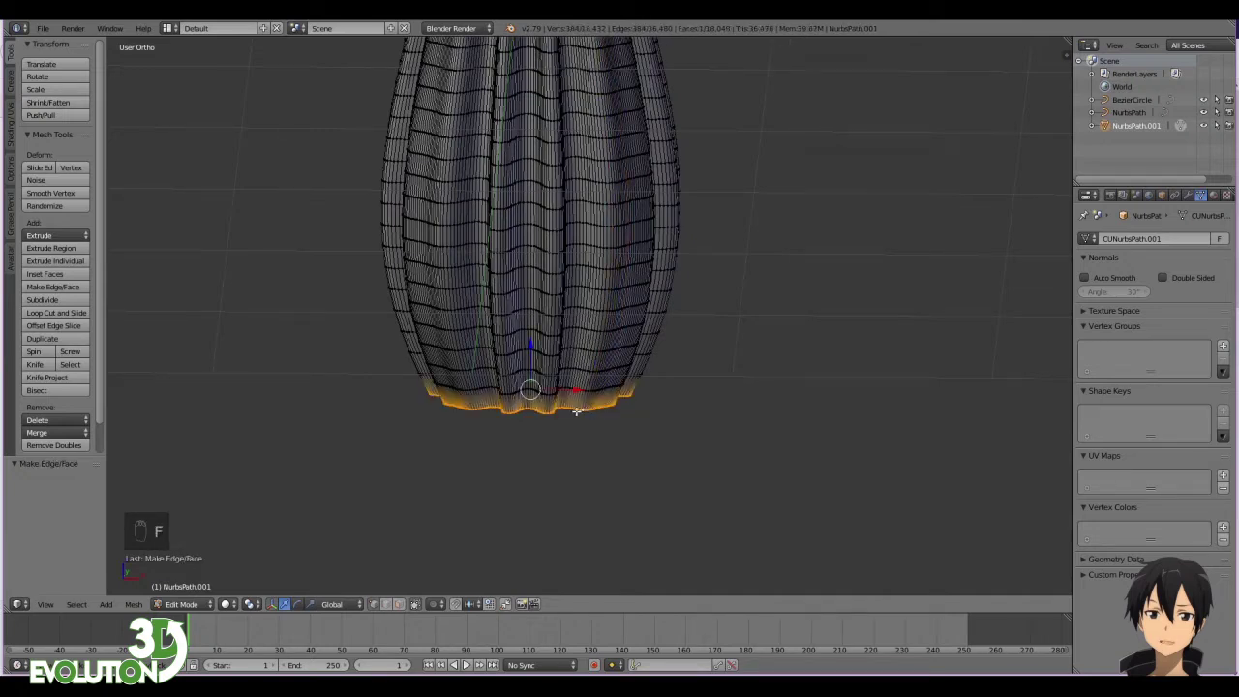
key("e")
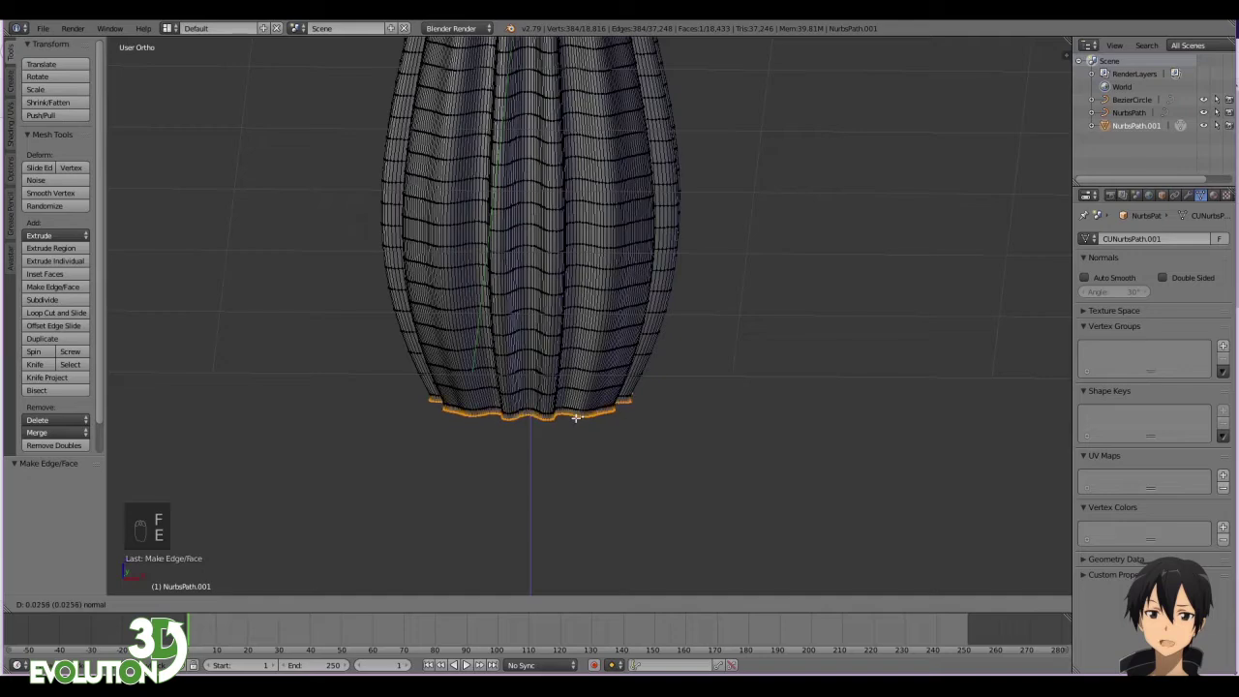
left_click(575, 417)
- Select the edge loop around the vase's top opening and fill it with a face
scroll(608, 393, "down", 3)
key("KP_7")
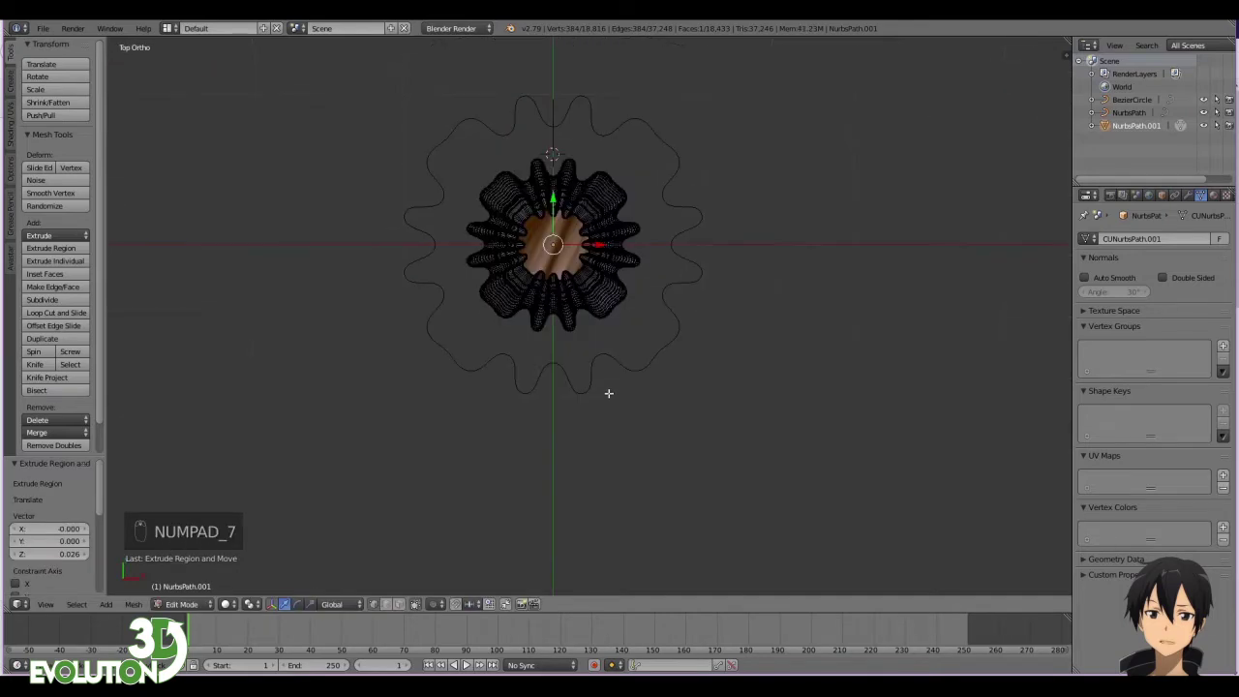
scroll(605, 390, "up", 5)
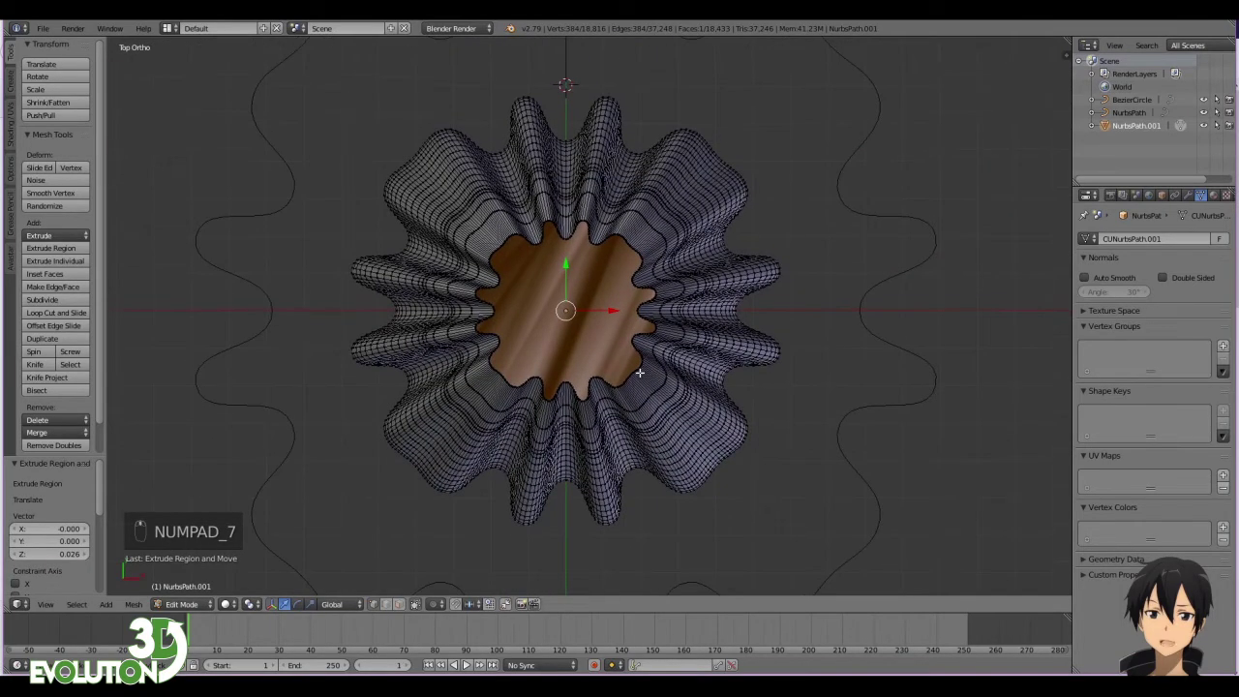
right_click(639, 371, "alt")
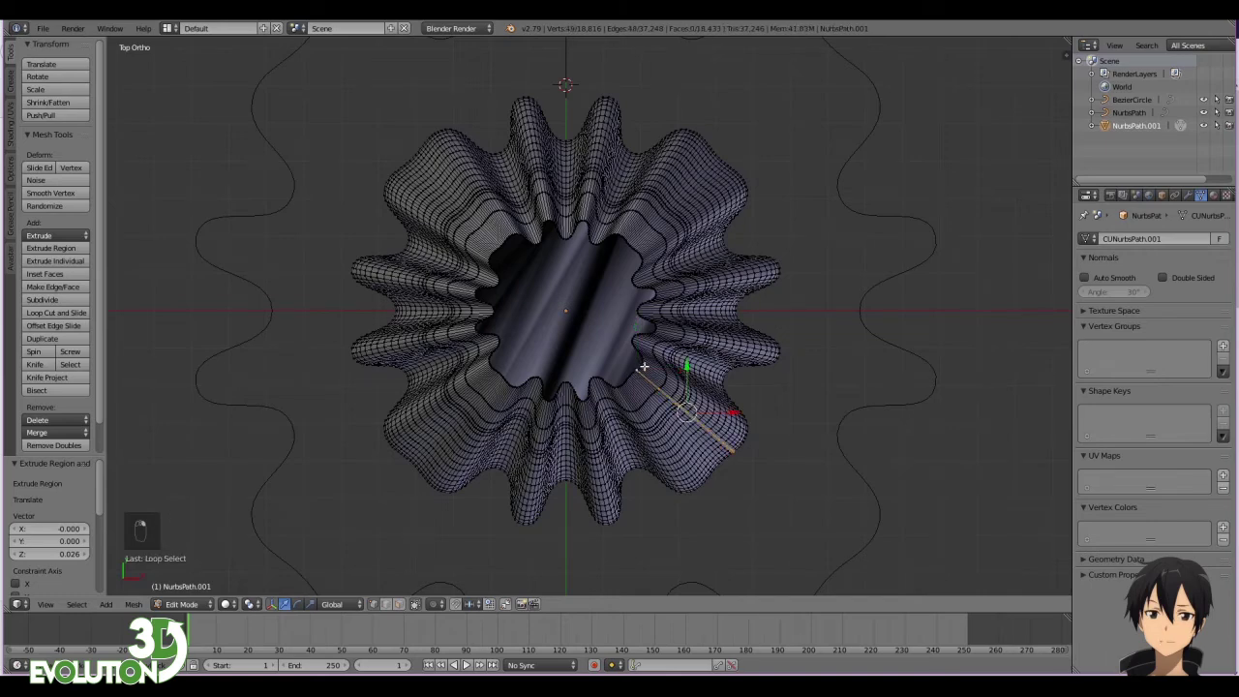
right_click(638, 361, "alt")
key("f")
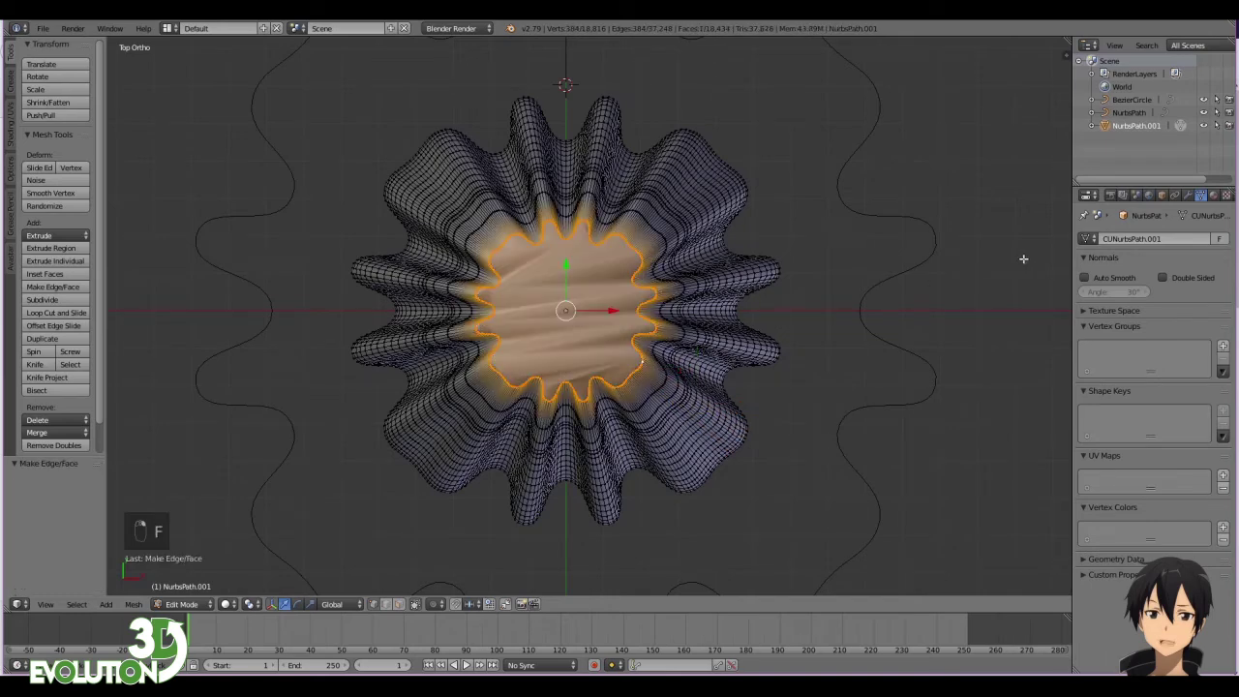
- Turn on proportional editing for the vase mesh, keeping the top face selected in the right side view
middle_click_drag(822, 331, 807, 251)
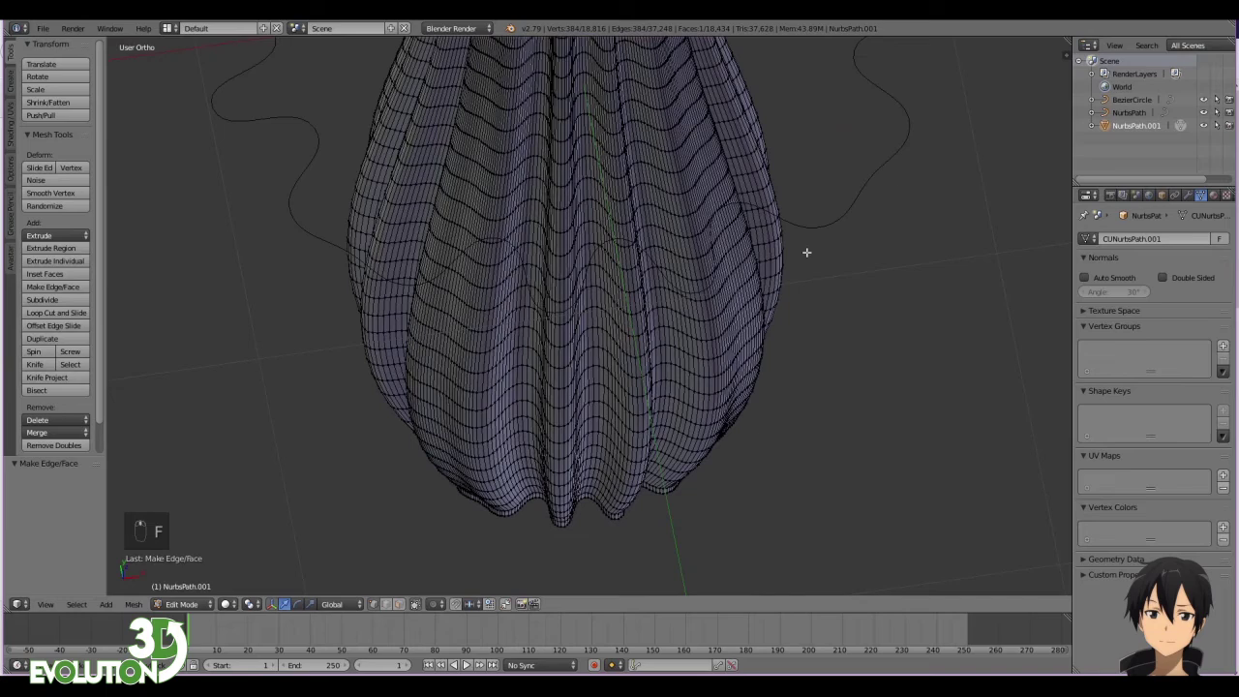
key("KP_1")
key("KP_3")
scroll(736, 218, "down", 5)
middle_click_drag(684, 199, 677, 475, "shift")
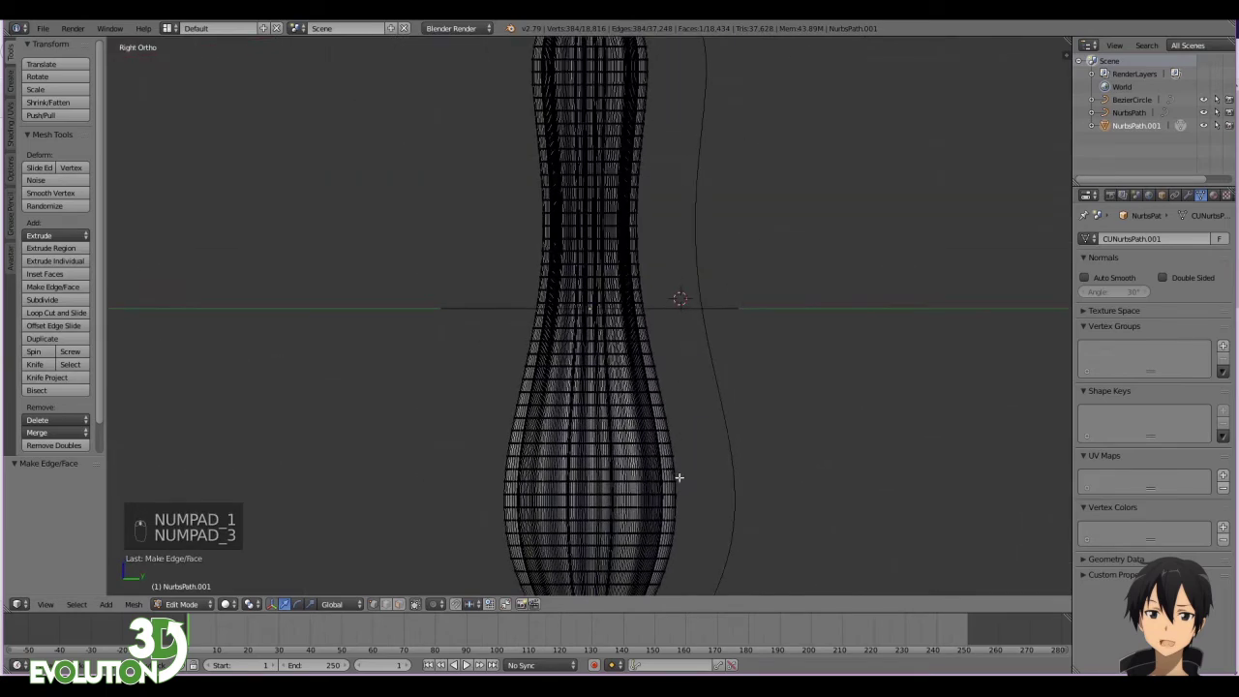
scroll(678, 470, "down", 1)
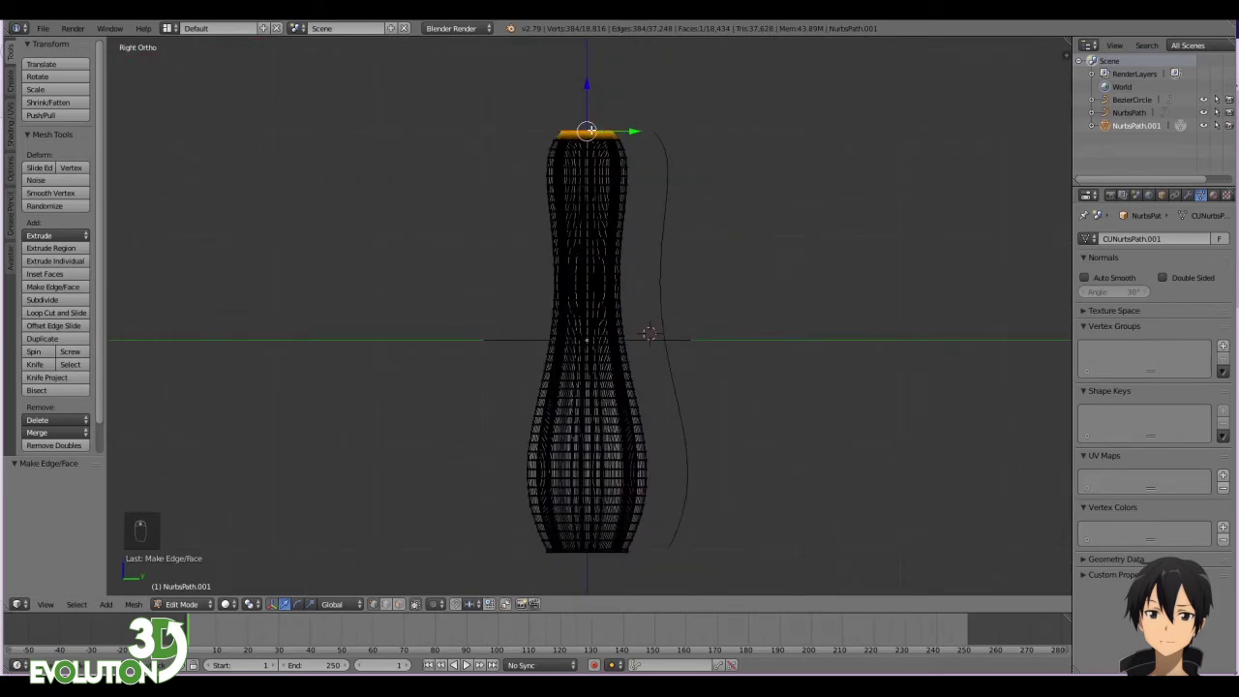
scroll(610, 482, "up", 2)
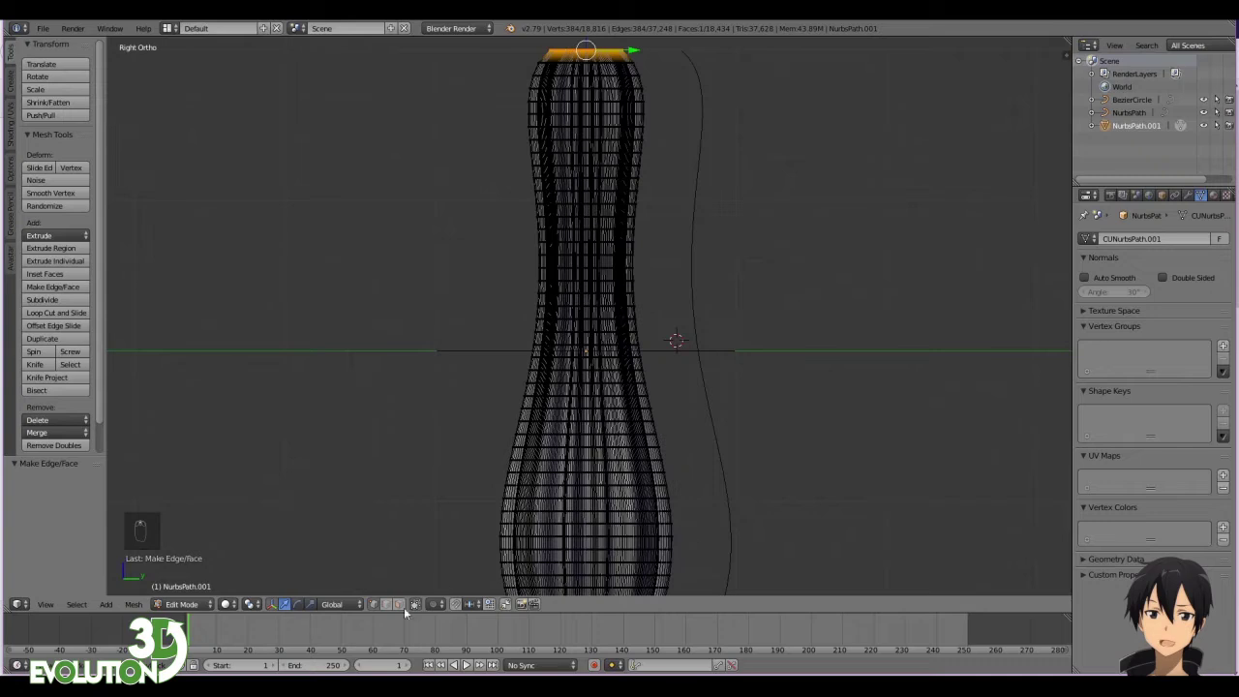
left_click(435, 603)
left_click(455, 547)
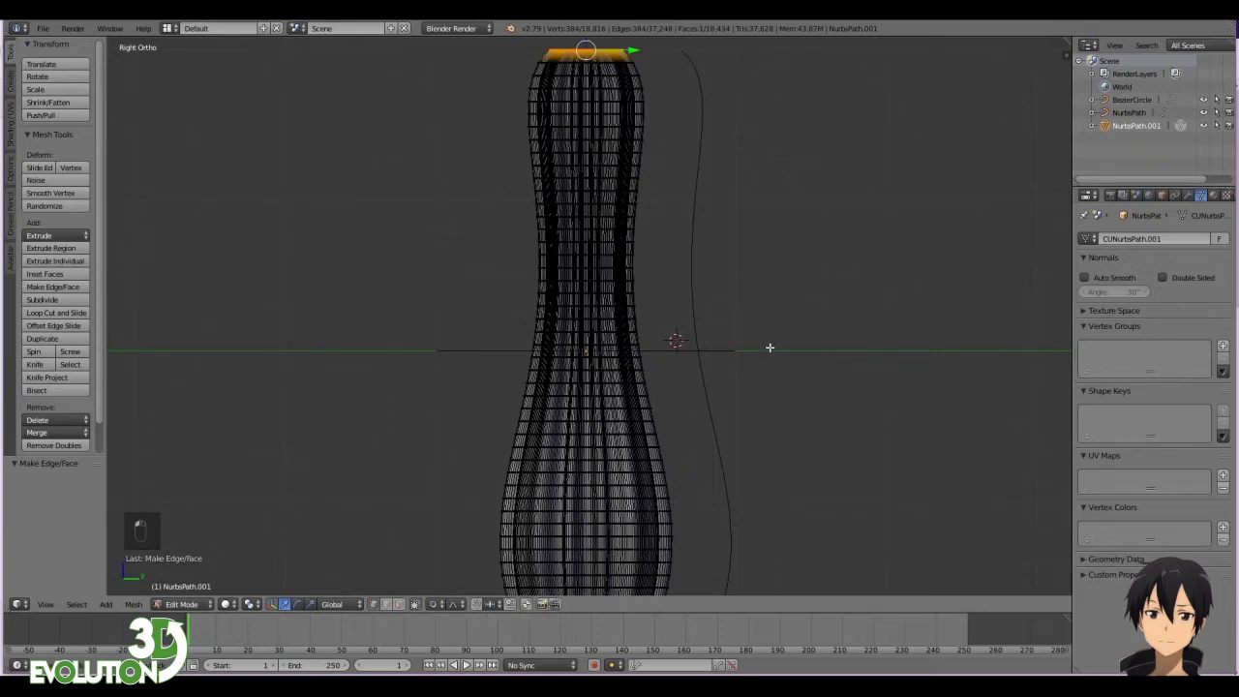
- Twist the vase by rotating its top face roughly half a turn around global Z with a proportional size of about 3.8, ending in Object Mode
scroll(770, 346, "down", 1)
key("r")
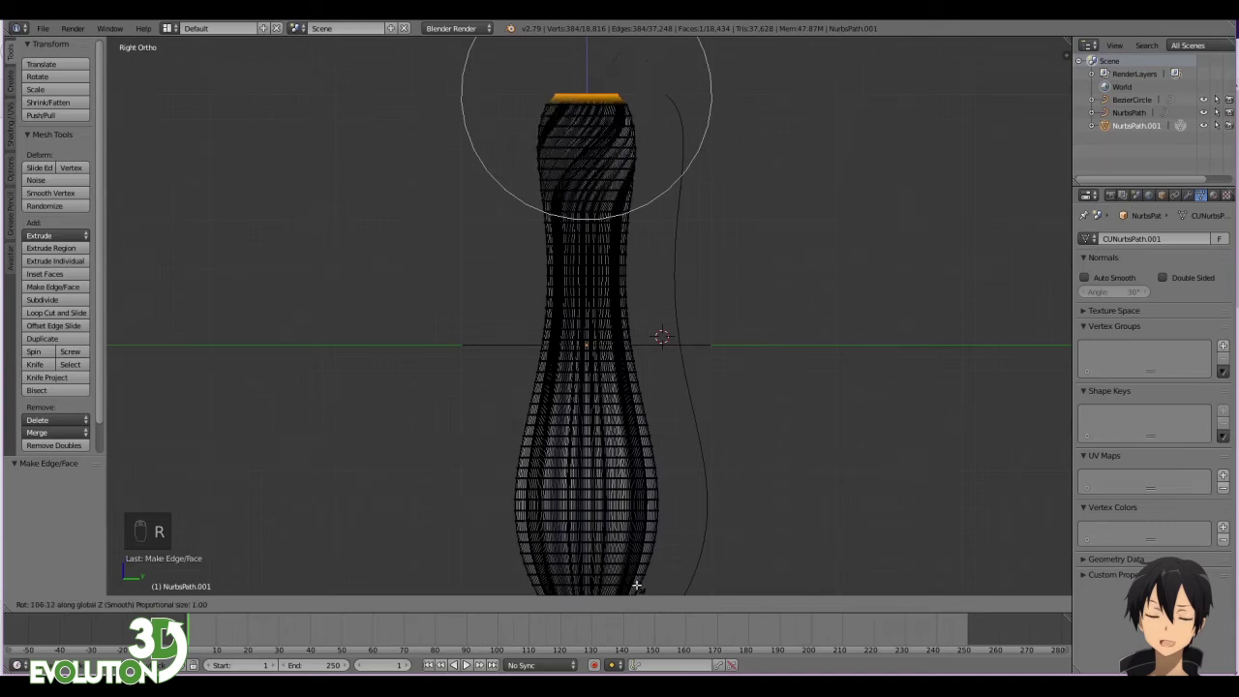
scroll(721, 506, "up", 3)
scroll(721, 512, "down", 14)
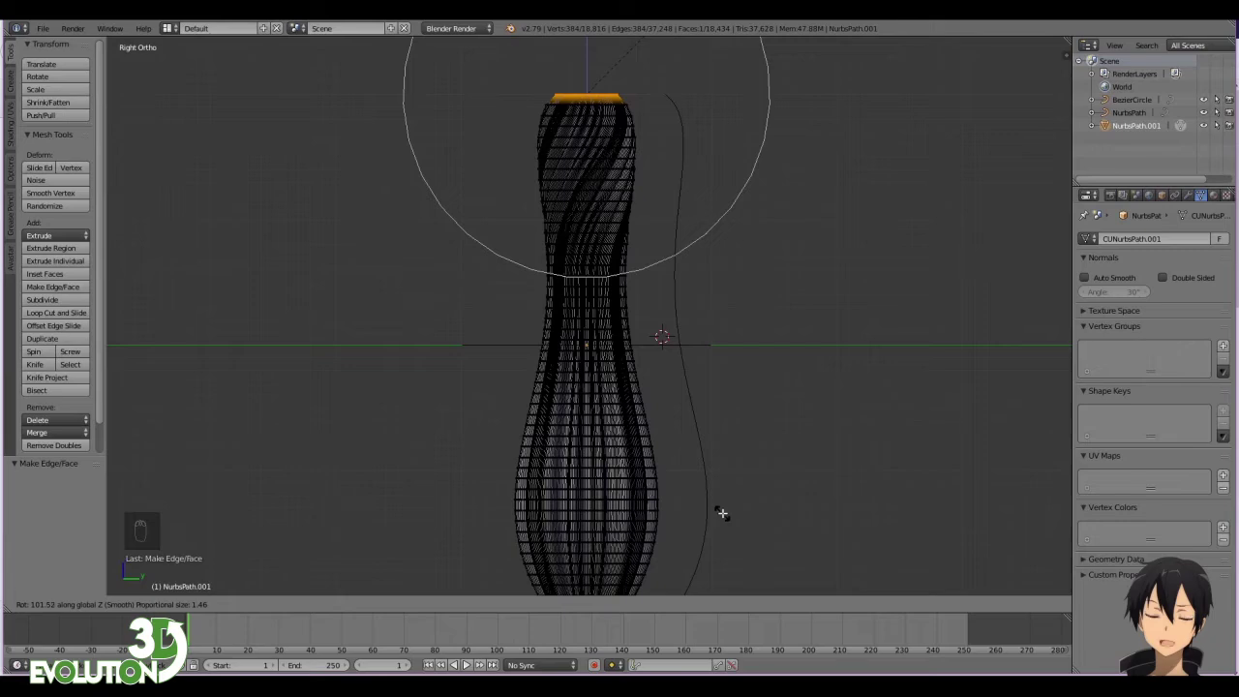
scroll(721, 512, "down", 2)
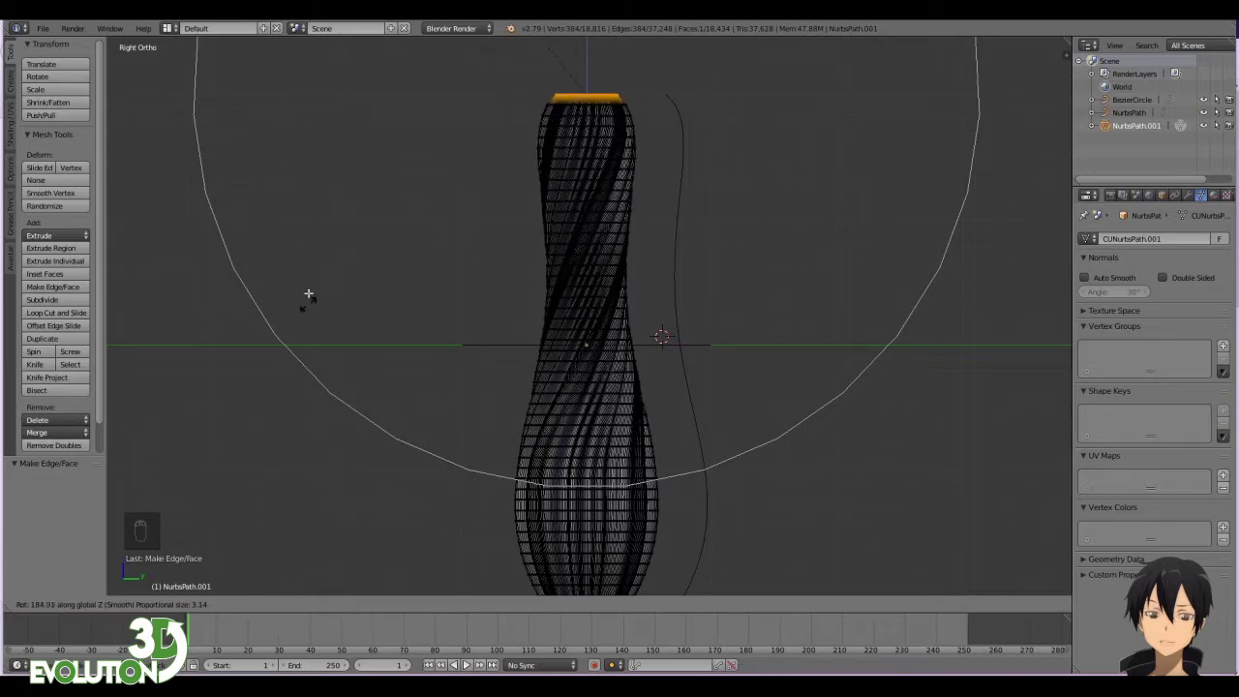
scroll(306, 291, "down", 3)
scroll(309, 286, "up", 1)
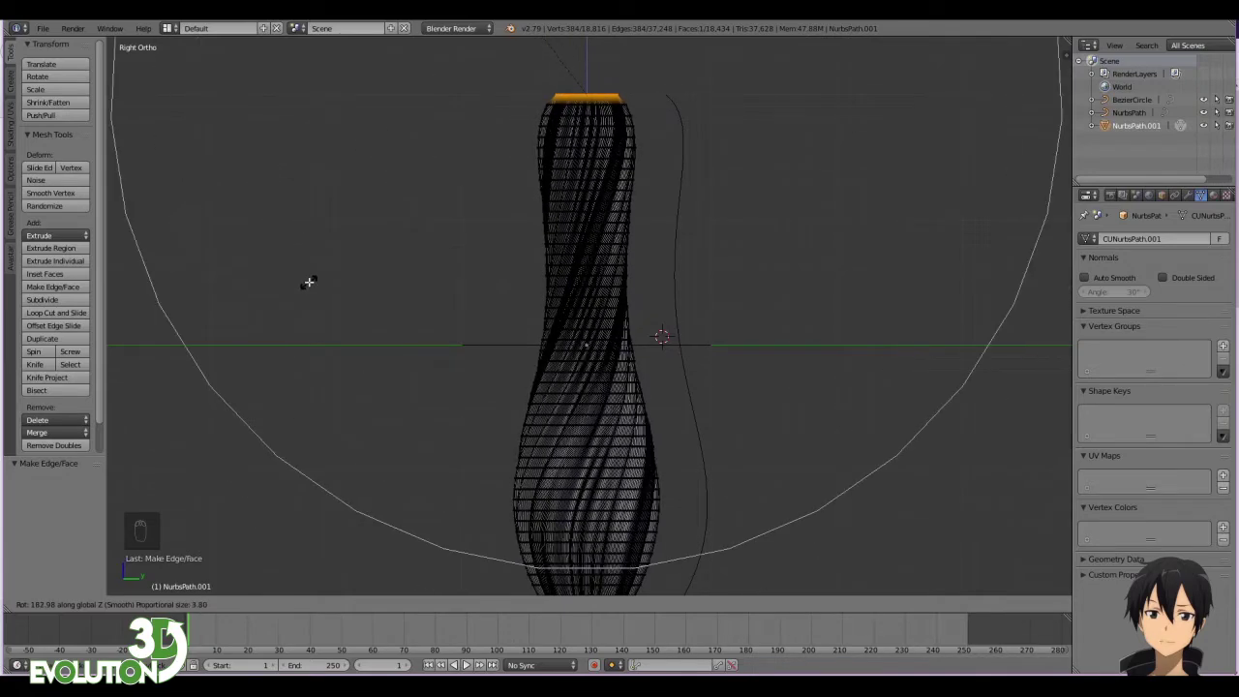
left_click(469, 324)
key("Tab")
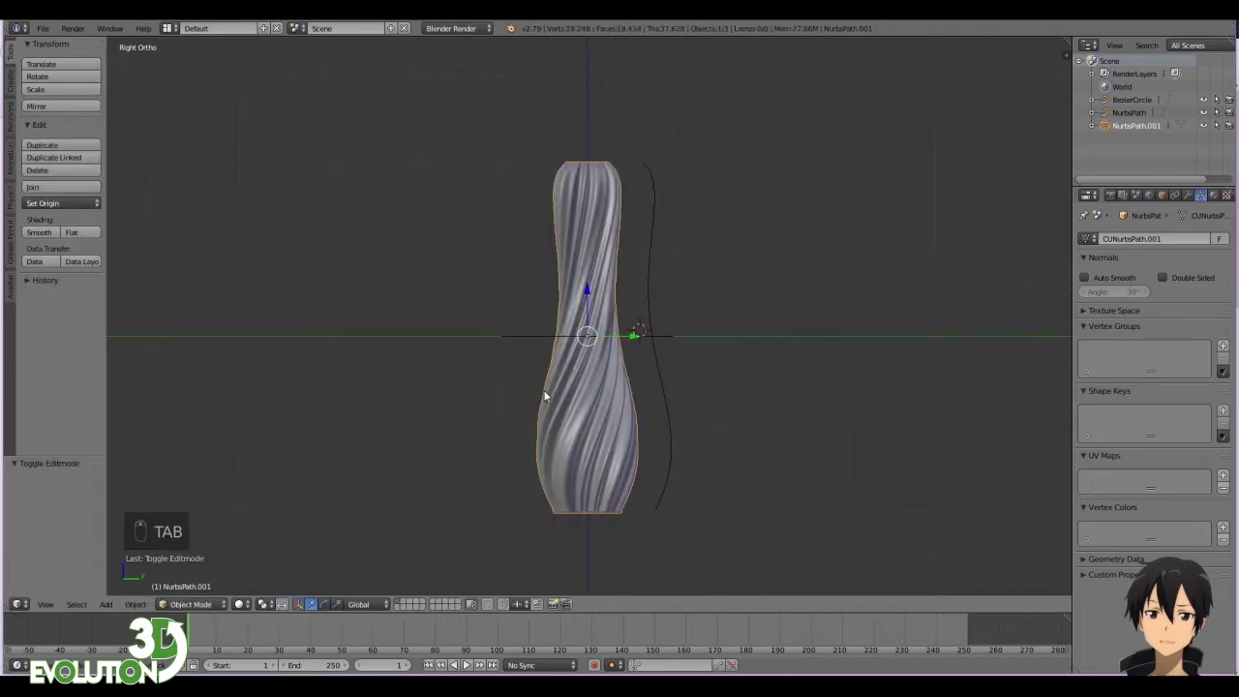
- Delete the Bezier circle and the taper profile path beside the vase, keeping only the twisted mesh
scroll(585, 431, "up", 2)
middle_click_drag(584, 431, 526, 579)
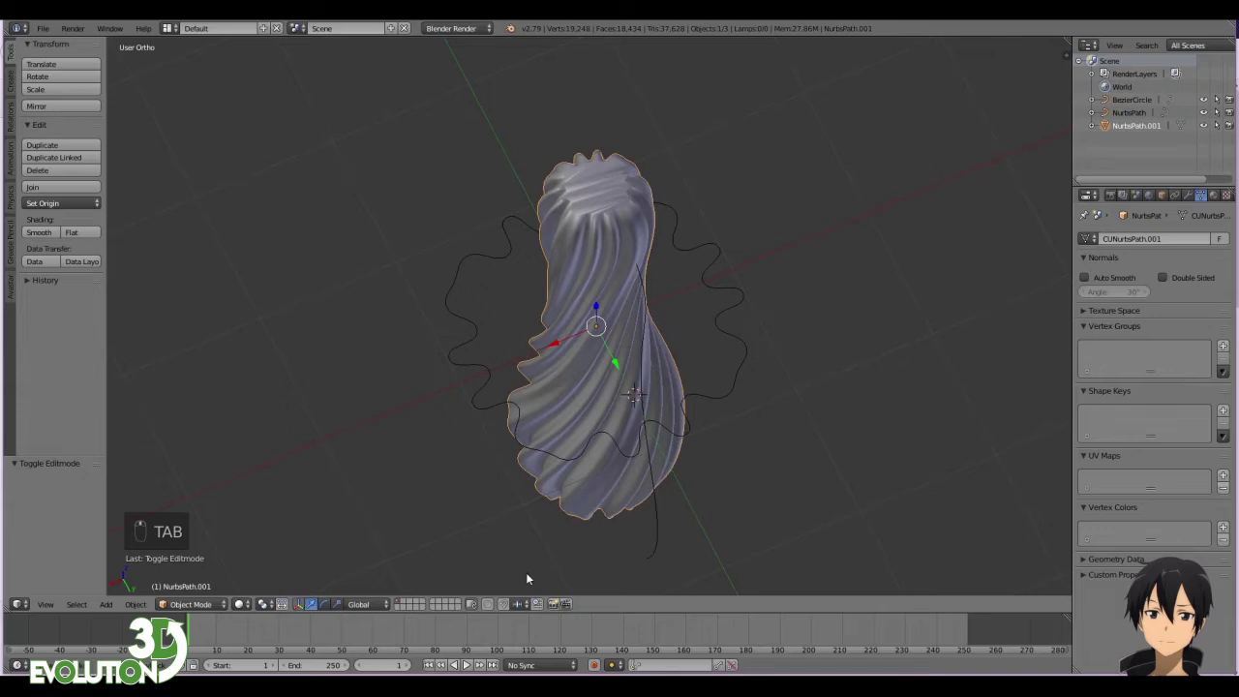
middle_click_drag(707, 332, 684, 254)
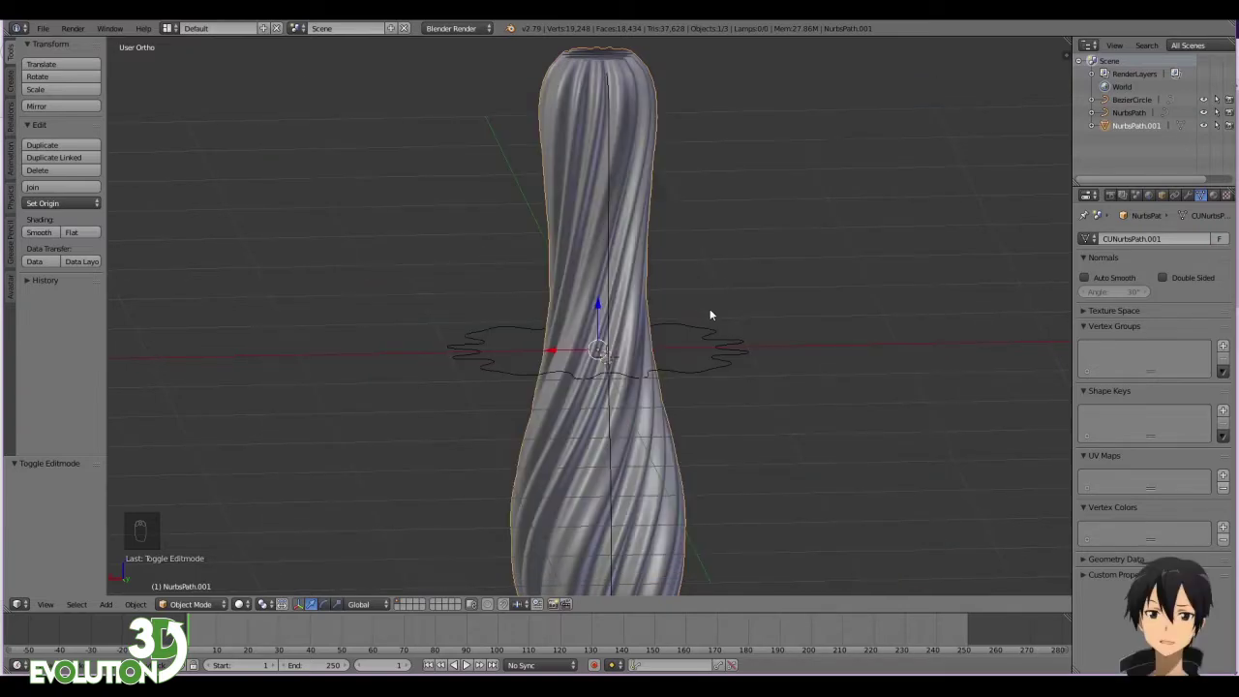
key("KP_3")
scroll(718, 308, "down", 2)
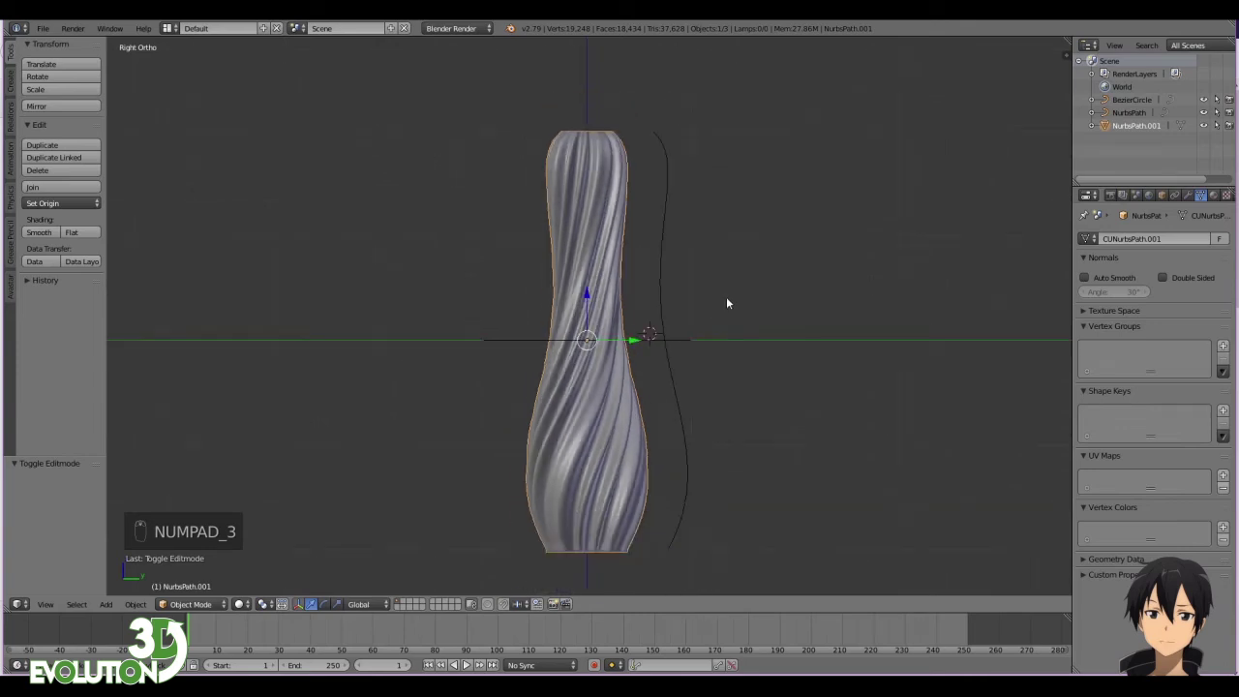
right_click(696, 346)
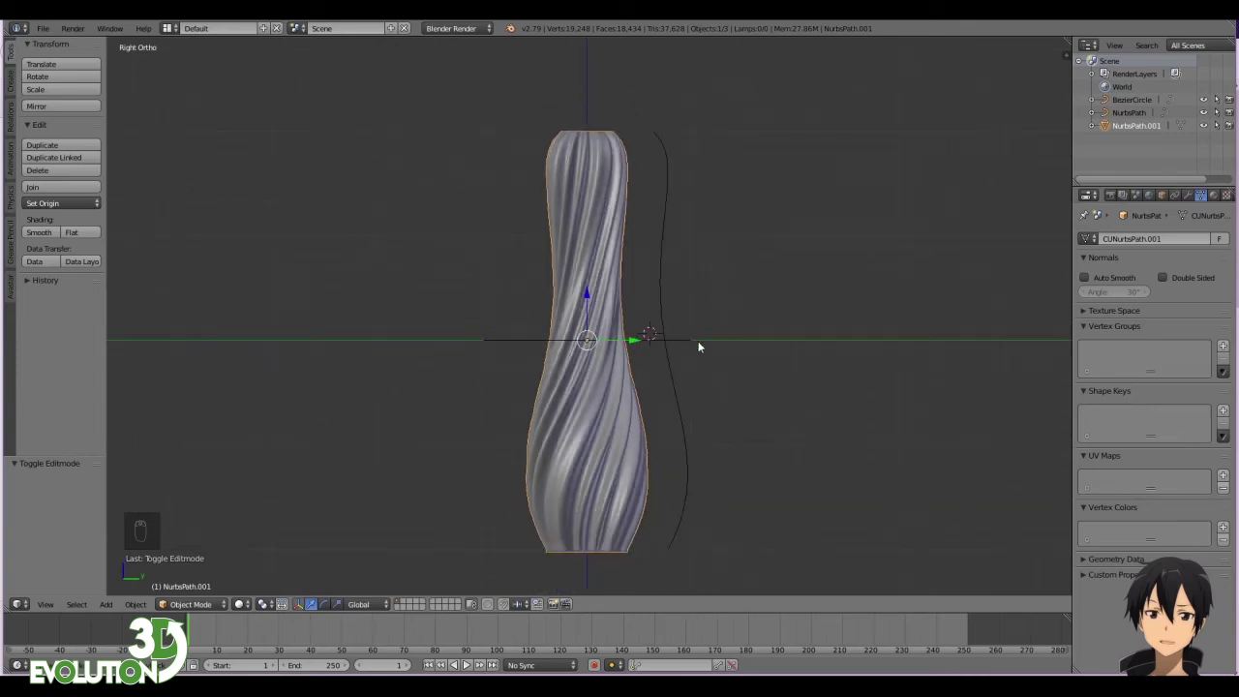
right_click(663, 251, "shift")
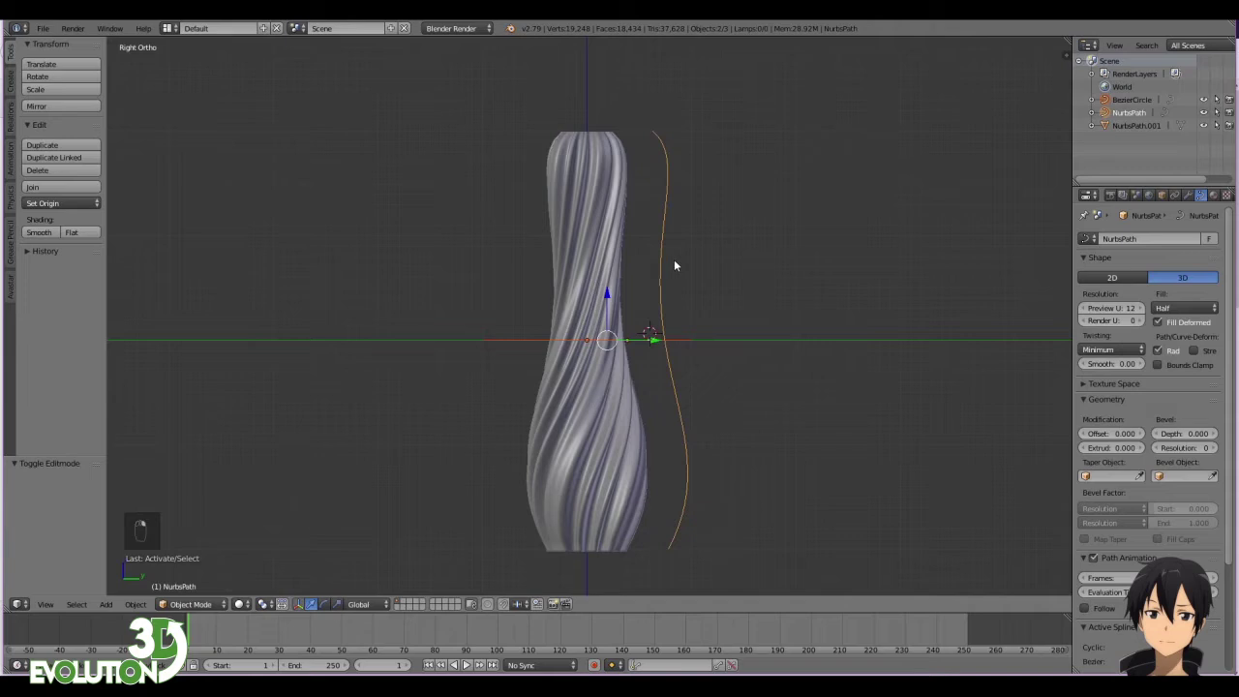
key("Delete")
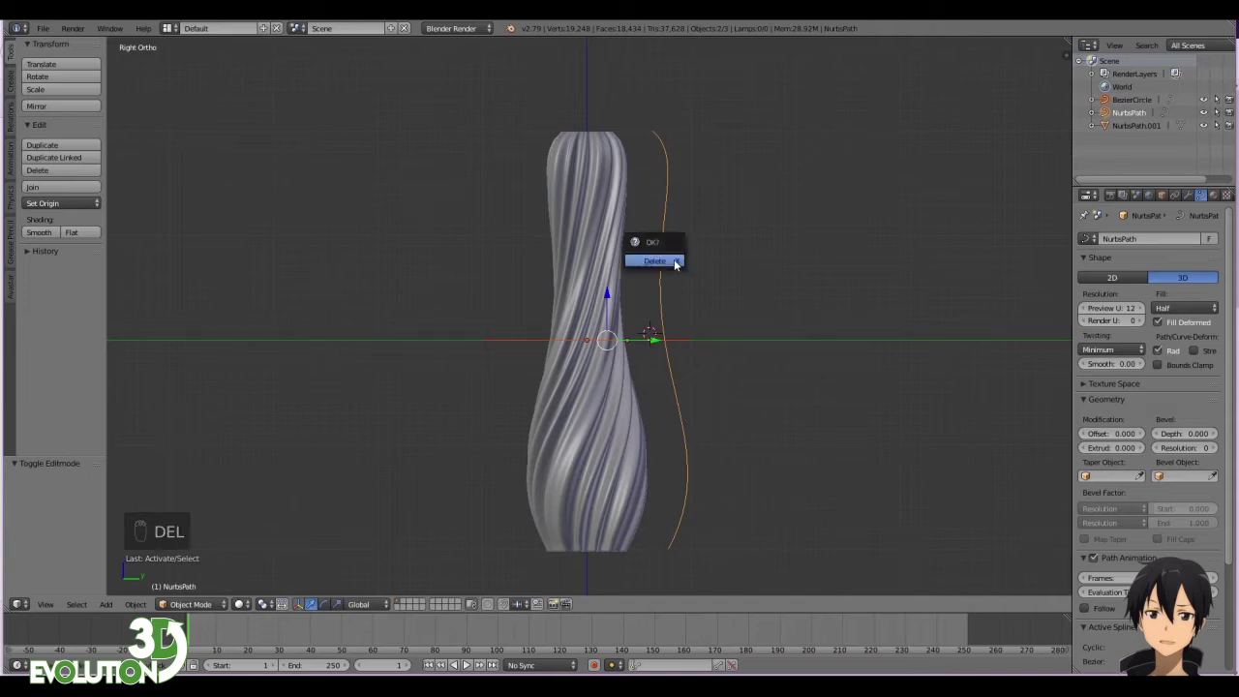
left_click(675, 265)
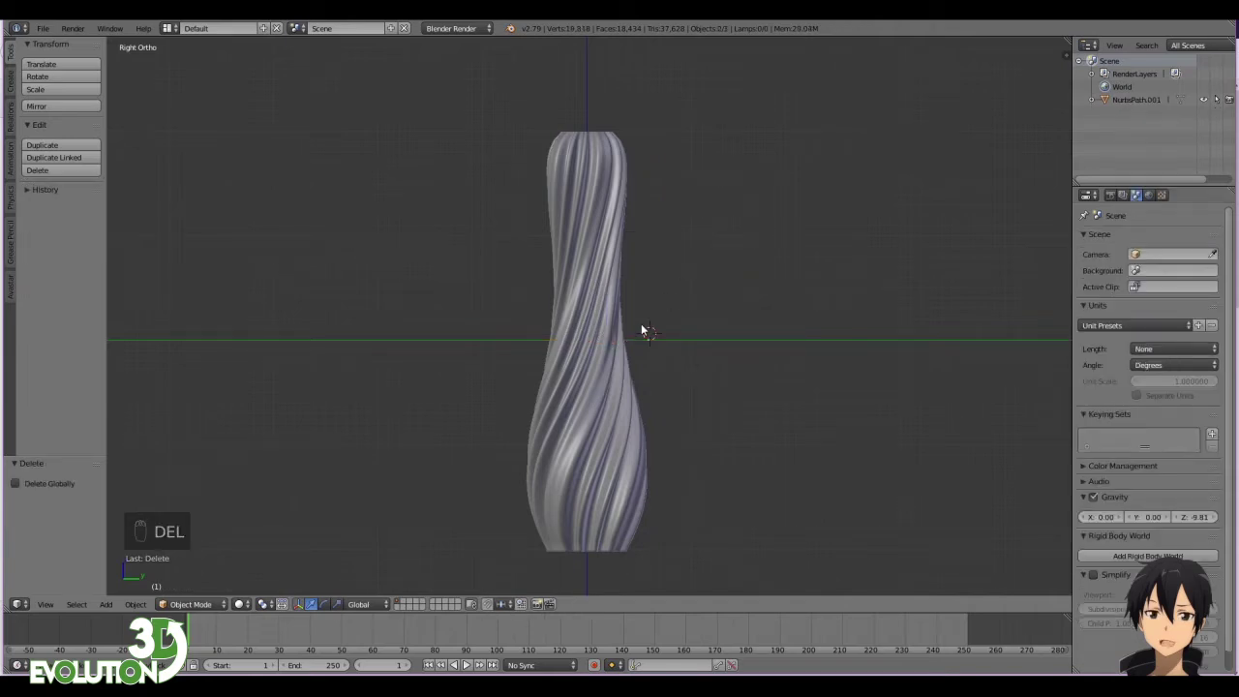
key("KP_7")
key("shift+a")
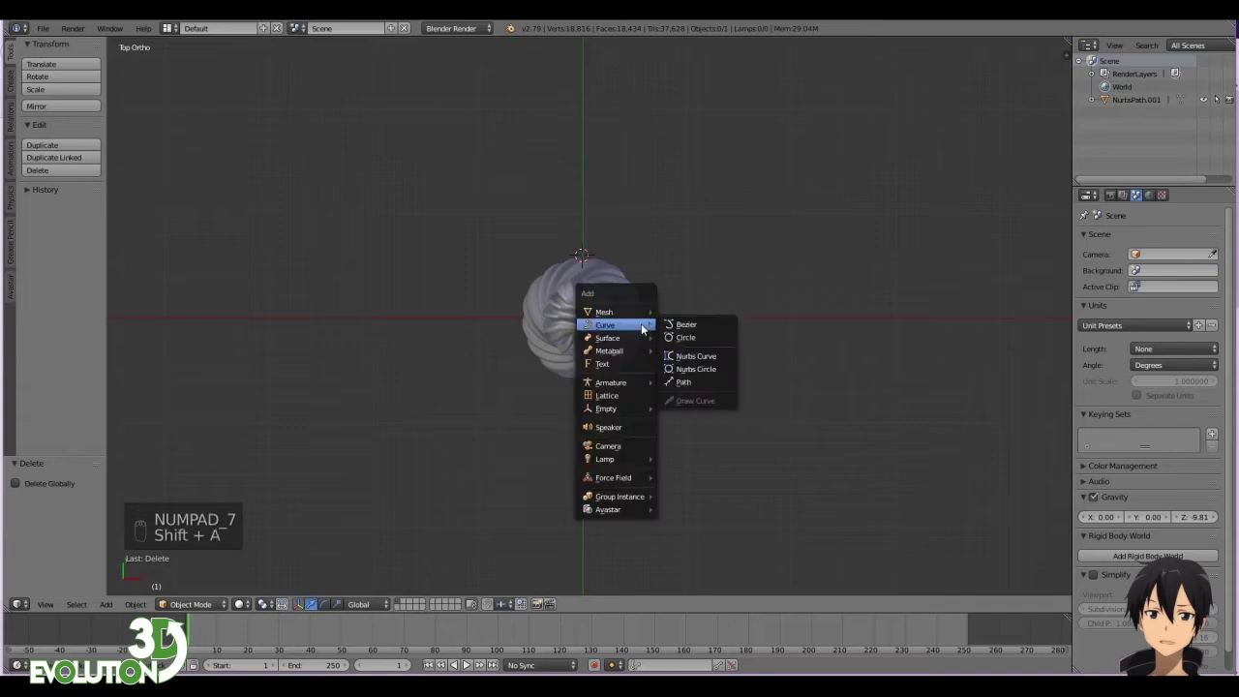
left_click(668, 339)
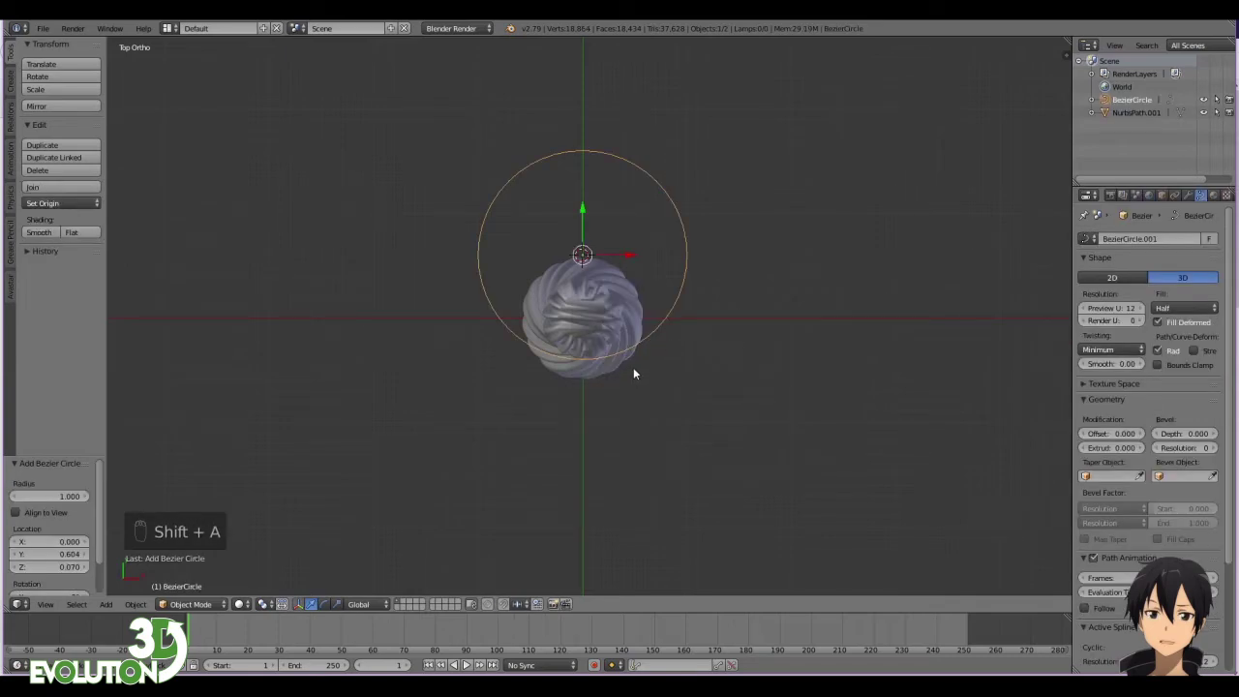
key("ctrl+z")
- Reset the 3D cursor to the world origin and add a Bezier circle there around the vase
key("shift+c")
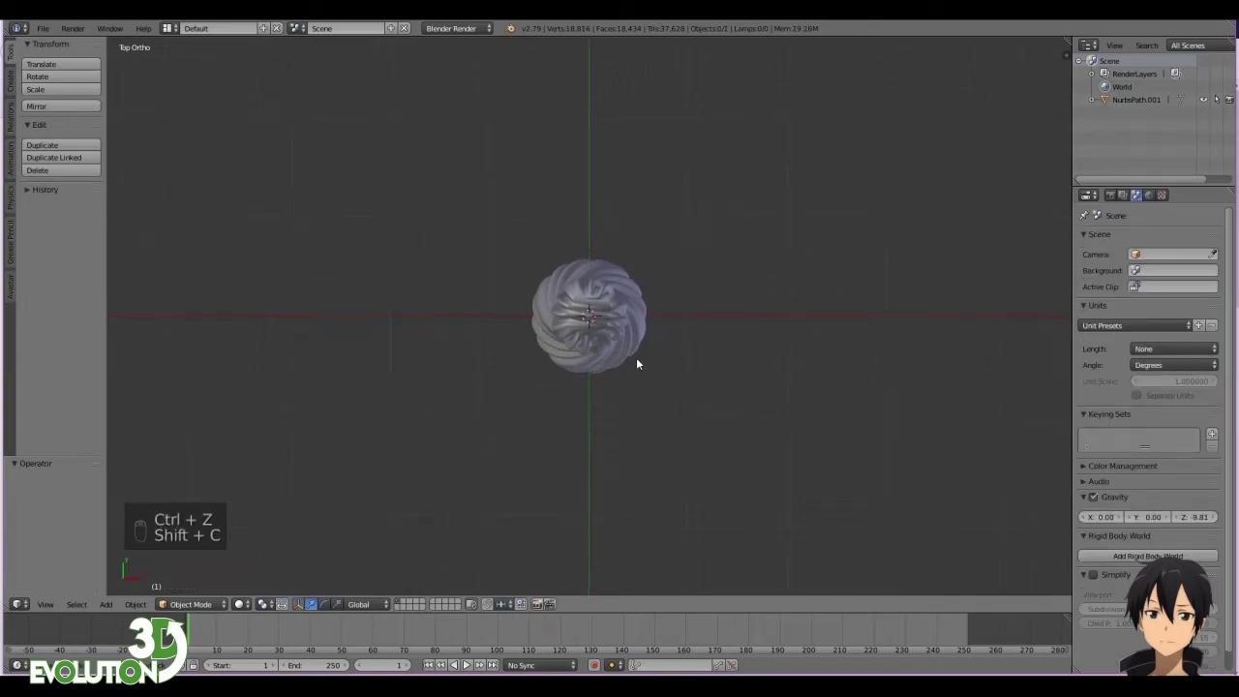
key("shift+a")
mouse_move(638, 360)
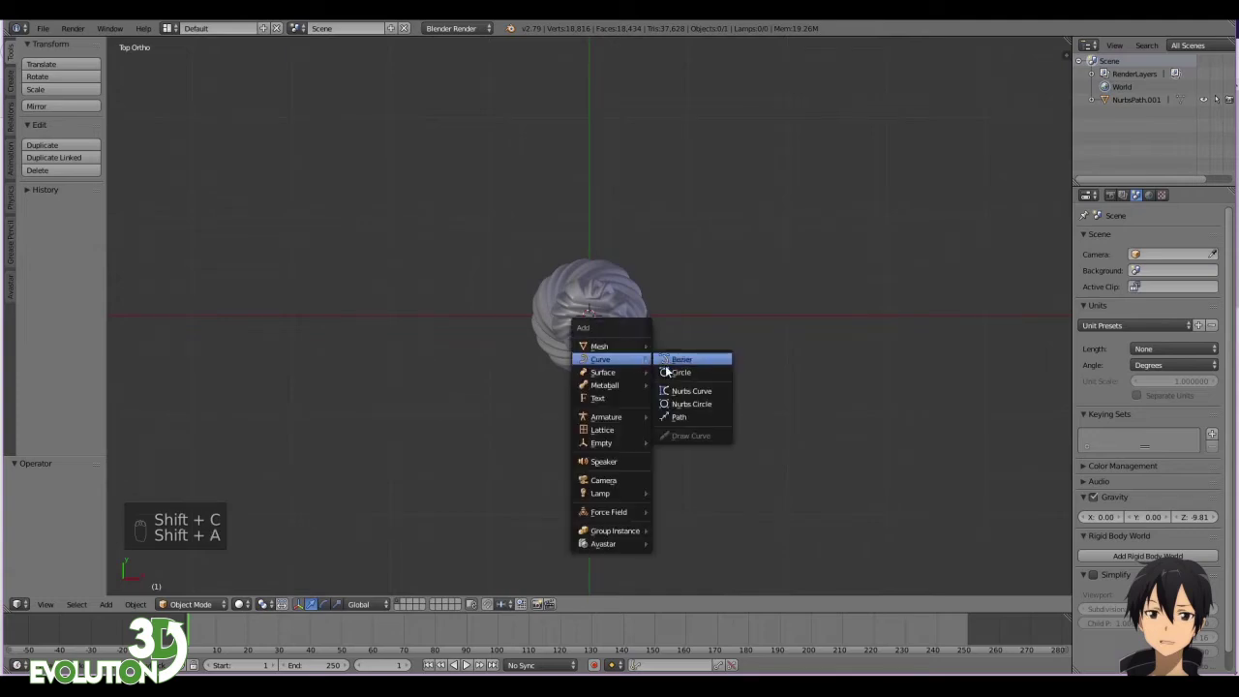
left_click(669, 372)
- Add a text object at the origin and load the Birds of Paradise font from the Windows Fonts folder as its regular font
key("shift+a")
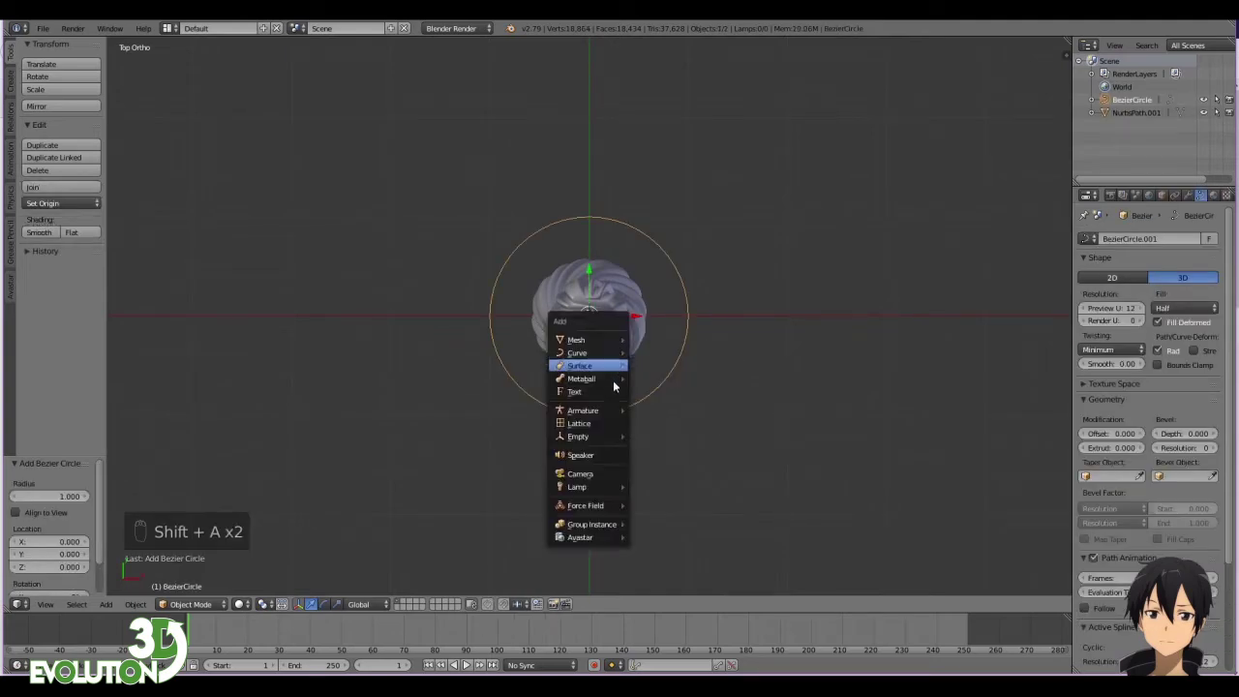
left_click(612, 389)
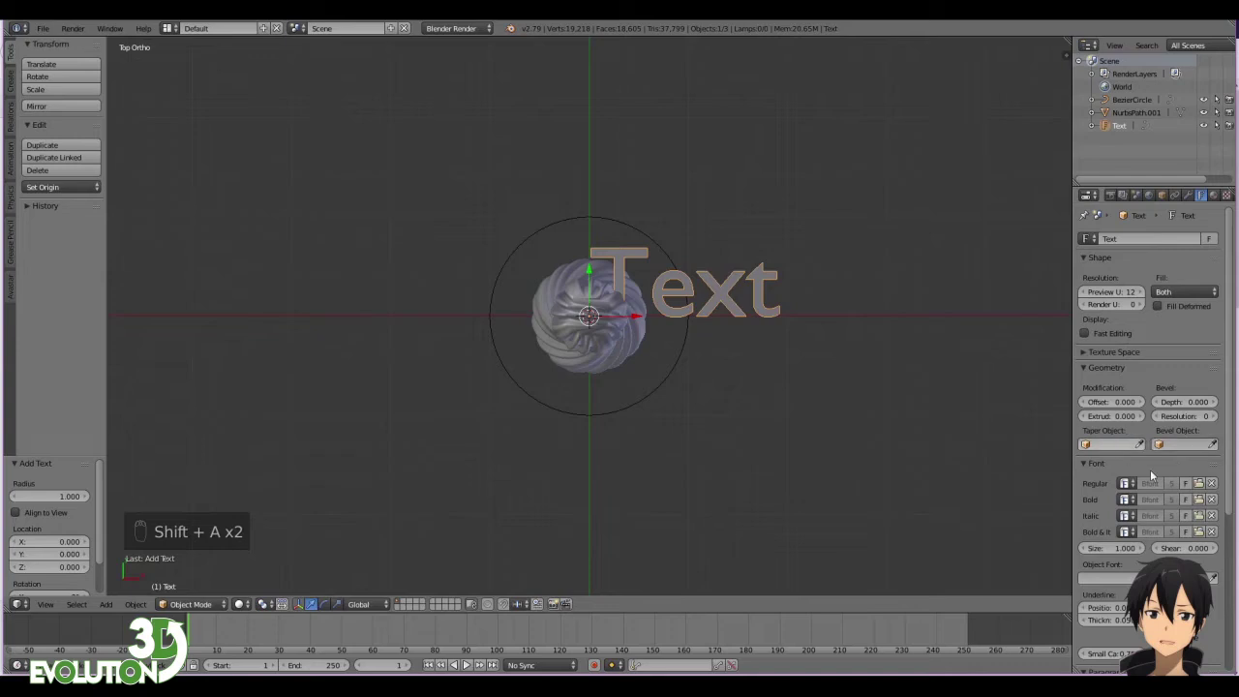
left_click(1198, 483)
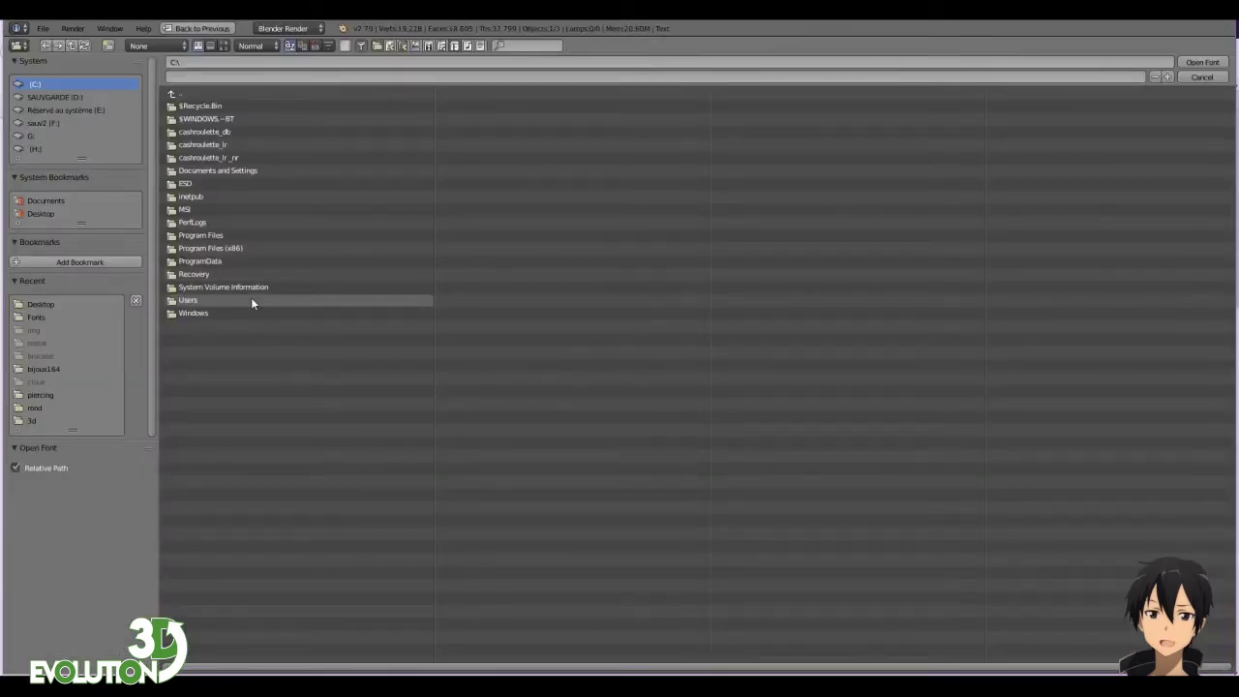
left_click(39, 317)
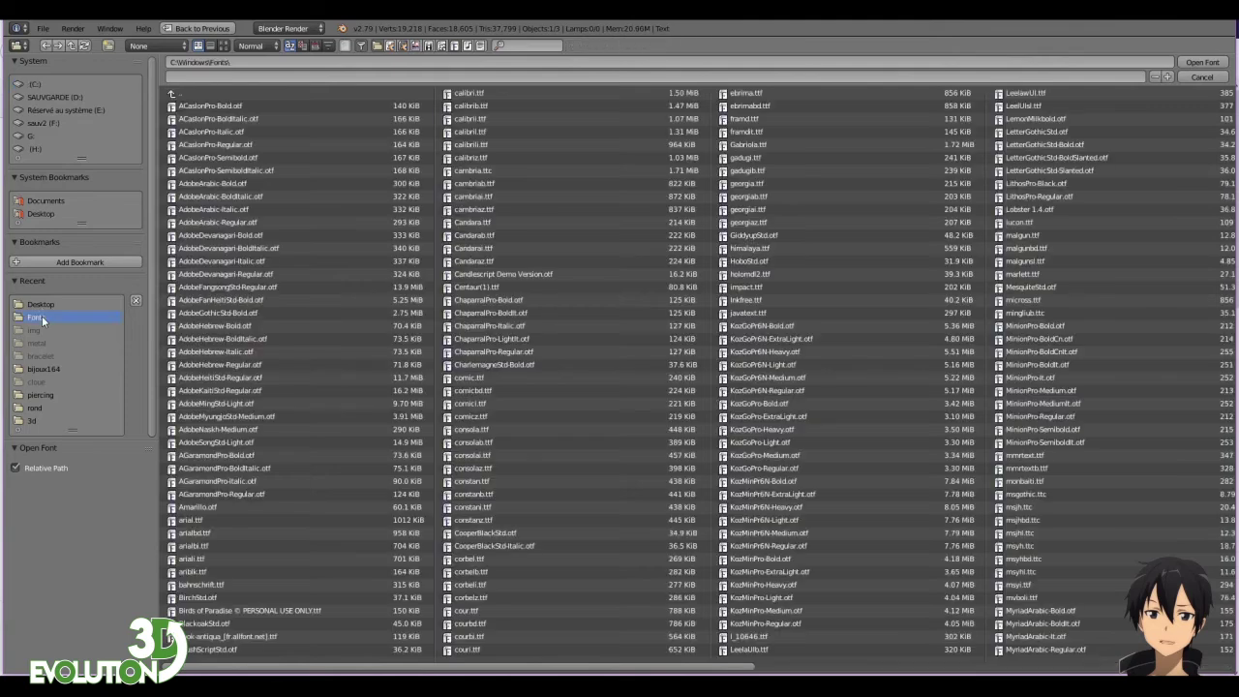
double_click(262, 611)
- Replace the default wording of the text object with "Asuna" and return to Object Mode
key("Tab")
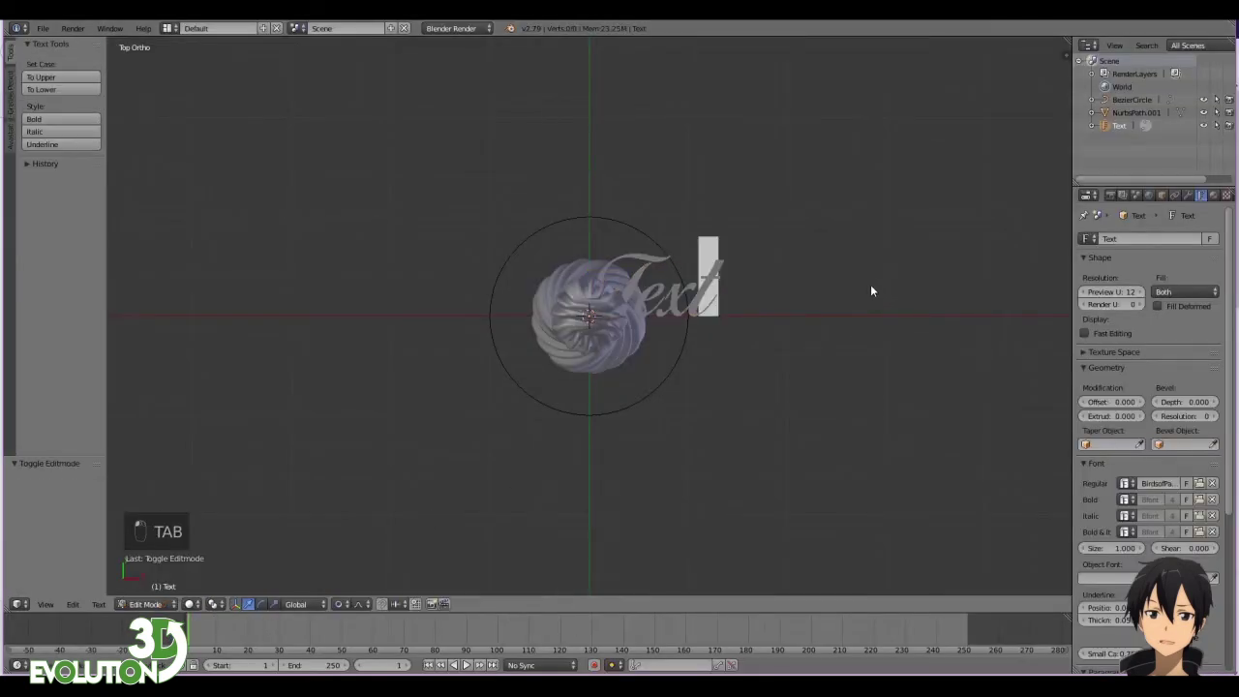
key("BackSpace")
key("BackSpace")
key("BackSpace")
key("BackSpace")
key("BackSpace")
key("BackSpace")
type("Asuna")
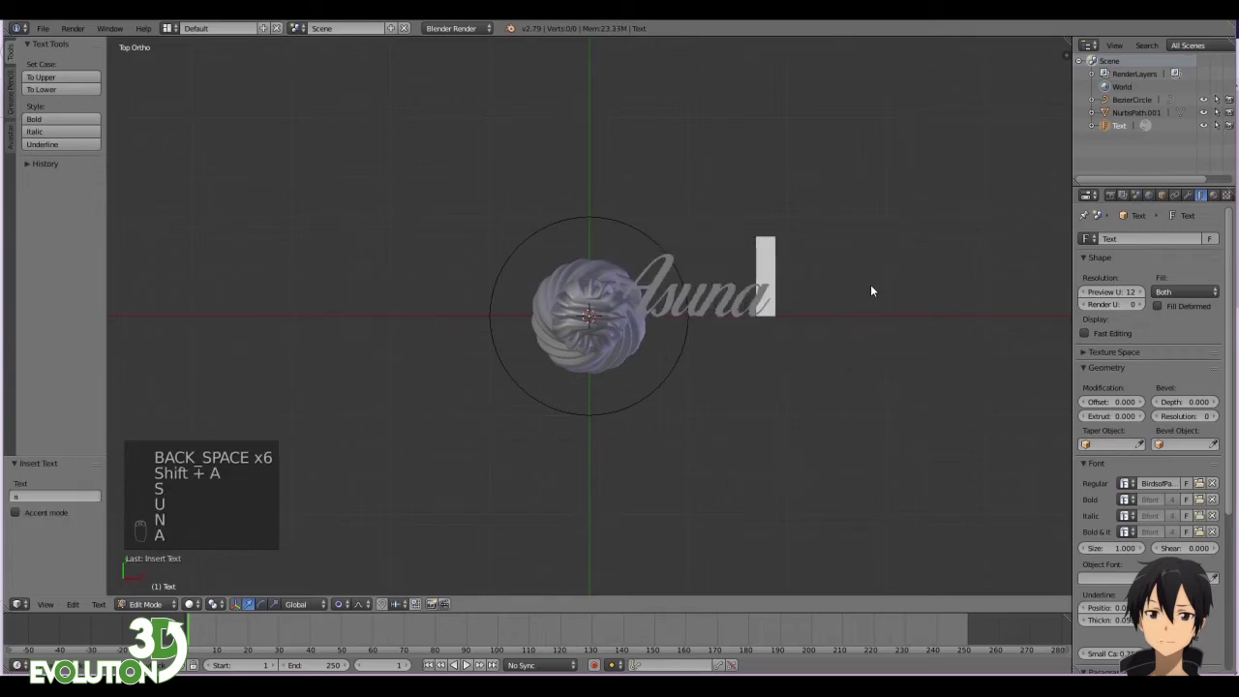
key("Return")
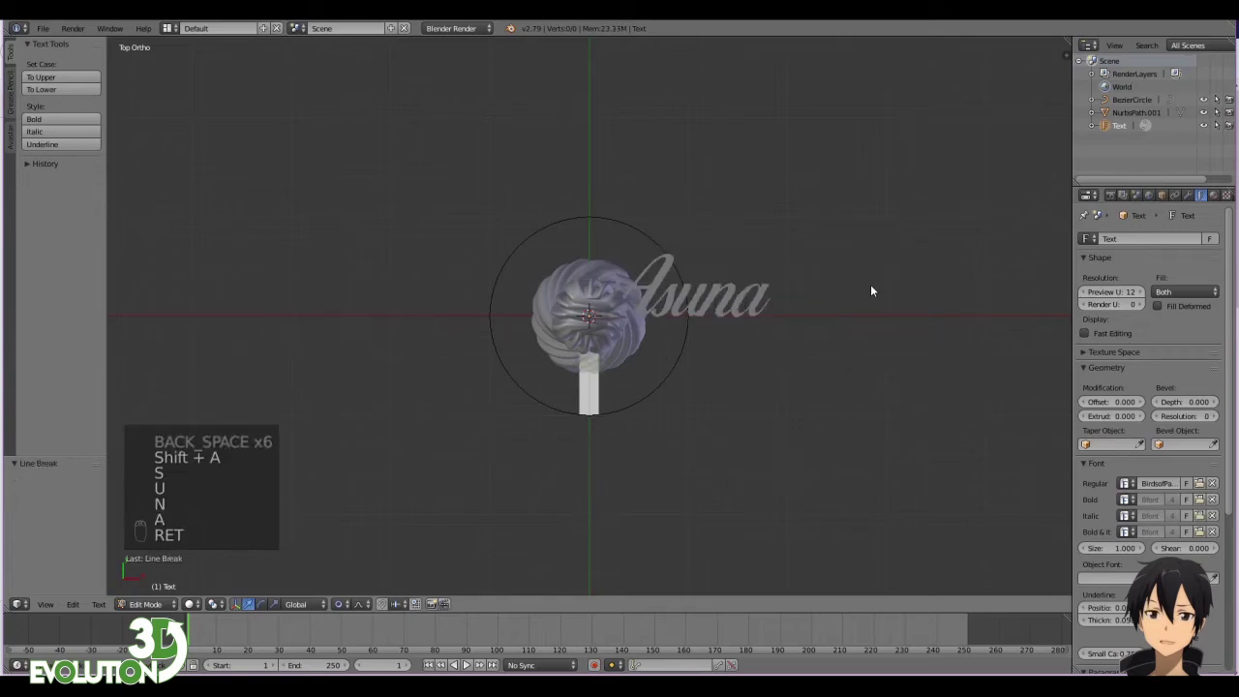
key("BackSpace")
key("Tab")
key("Tab")
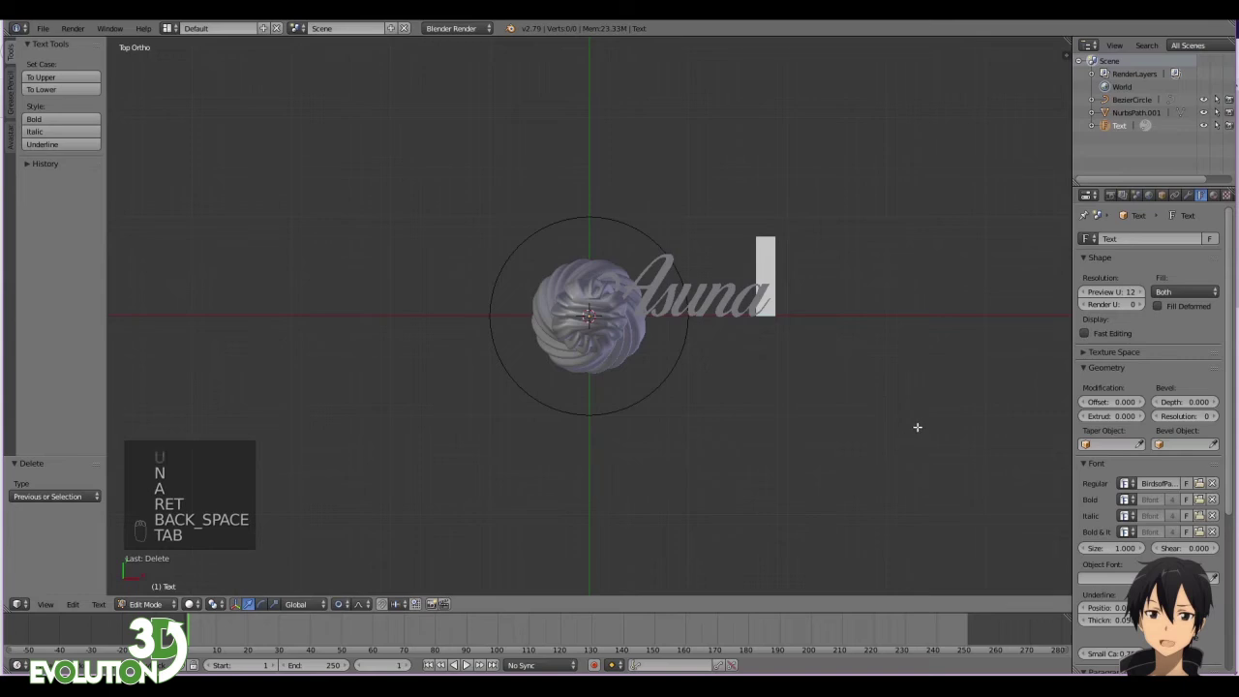
- Extrude the "Asuna" text to a depth of about 0.151
left_click_drag(1120, 411, 1128, 411)
middle_click_drag(929, 395, 903, 286)
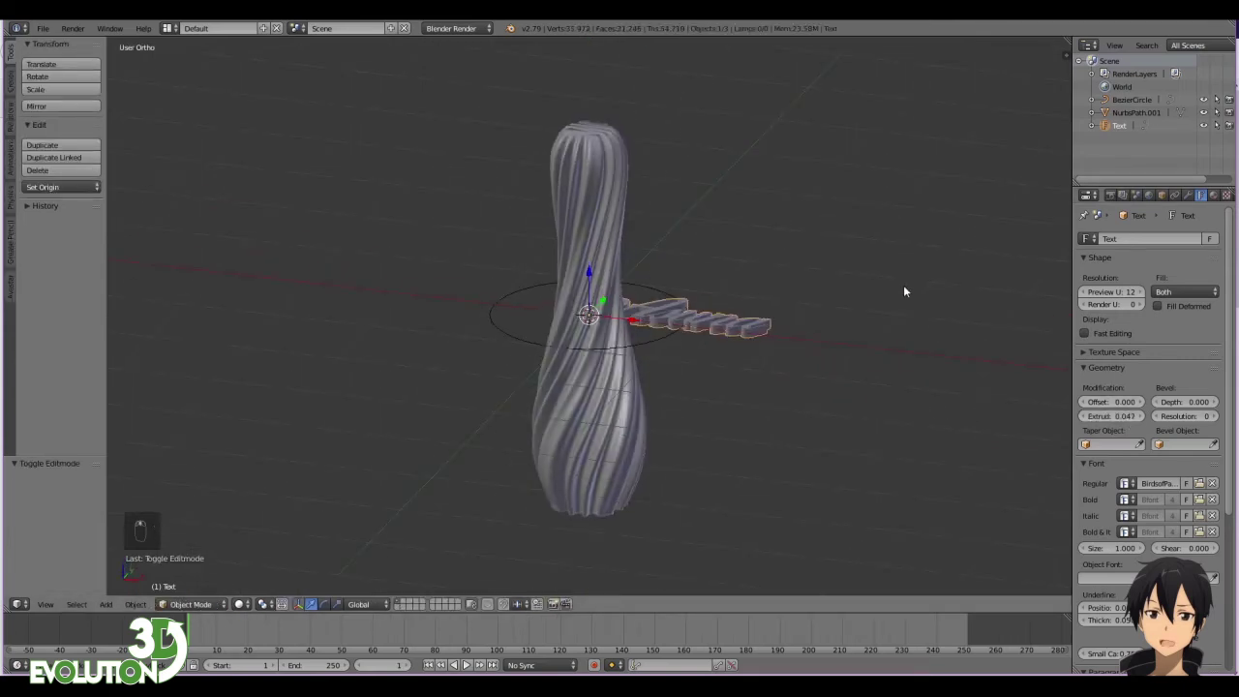
scroll(904, 288, "up", 4)
left_click_drag(1124, 416, 1161, 416)
middle_click_drag(909, 432, 932, 455)
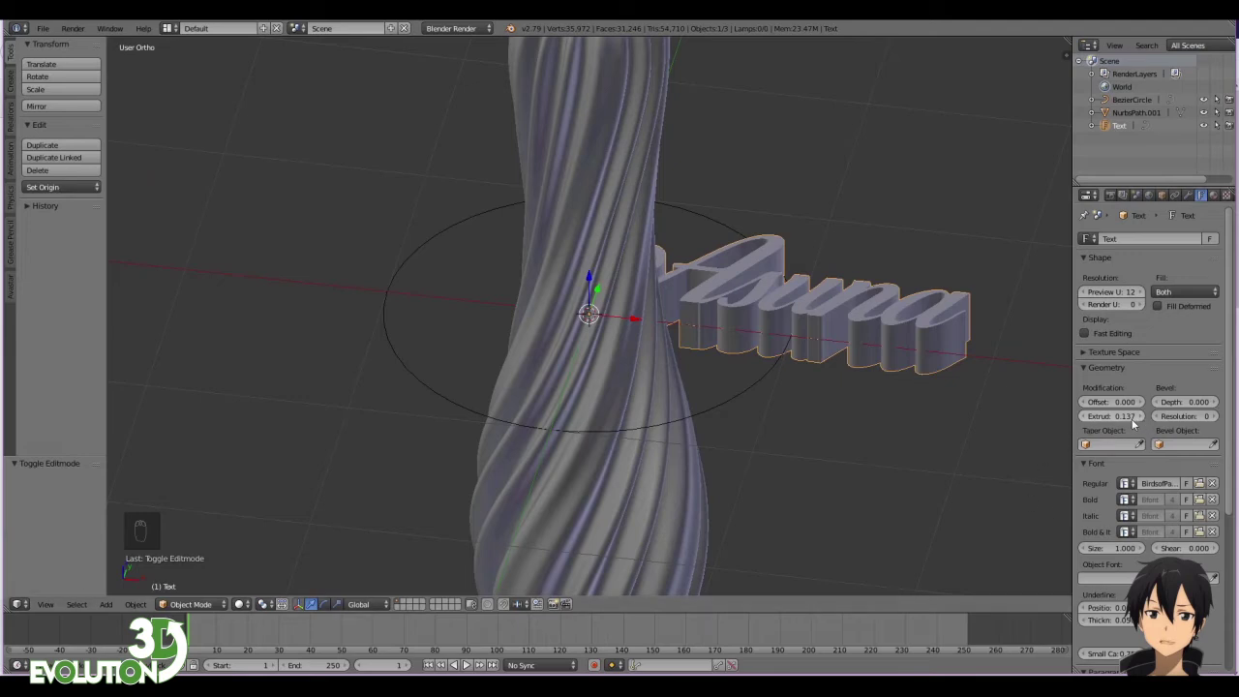
left_click_drag(1132, 416, 1143, 416)
middle_click_drag(891, 433, 883, 398)
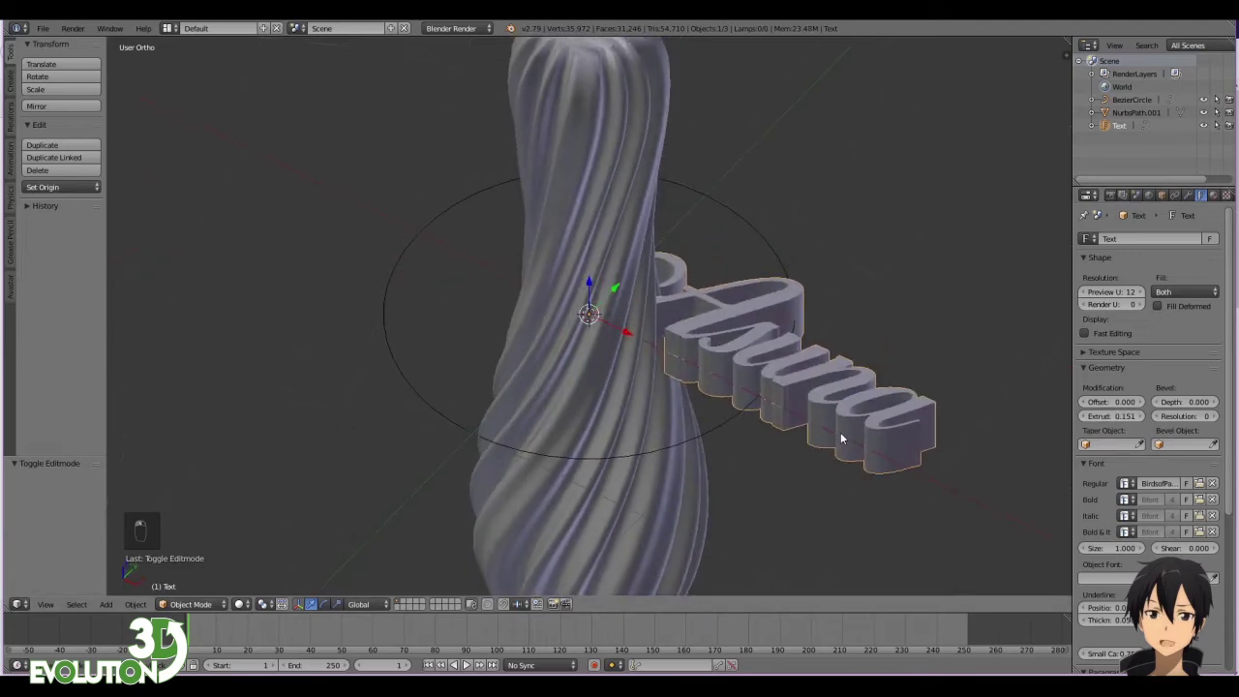
- Set the text's bevel resolution to 2 and raise its preview U resolution to 20
left_click_drag(1203, 419, 1216, 419)
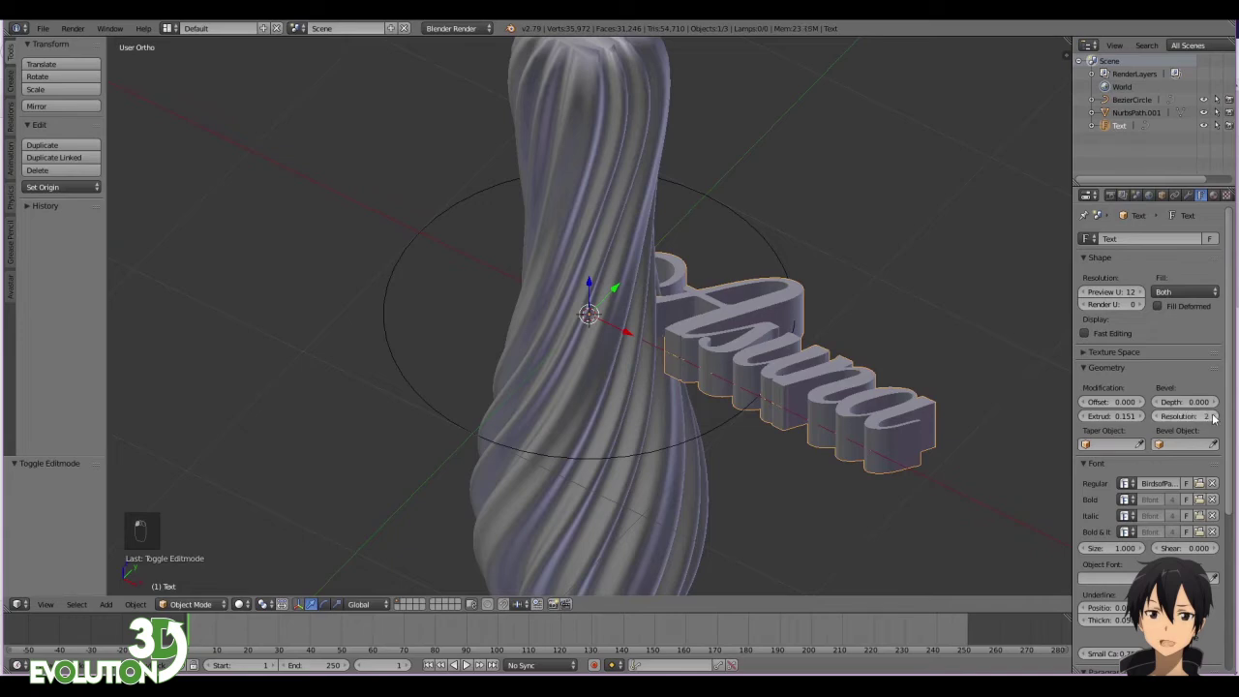
left_click(1140, 292)
left_click(1140, 292)
left_click(1139, 292)
left_click(1141, 292)
left_click(1141, 292)
left_click(1141, 292)
left_click(1140, 291)
middle_click_drag(797, 553, 801, 576)
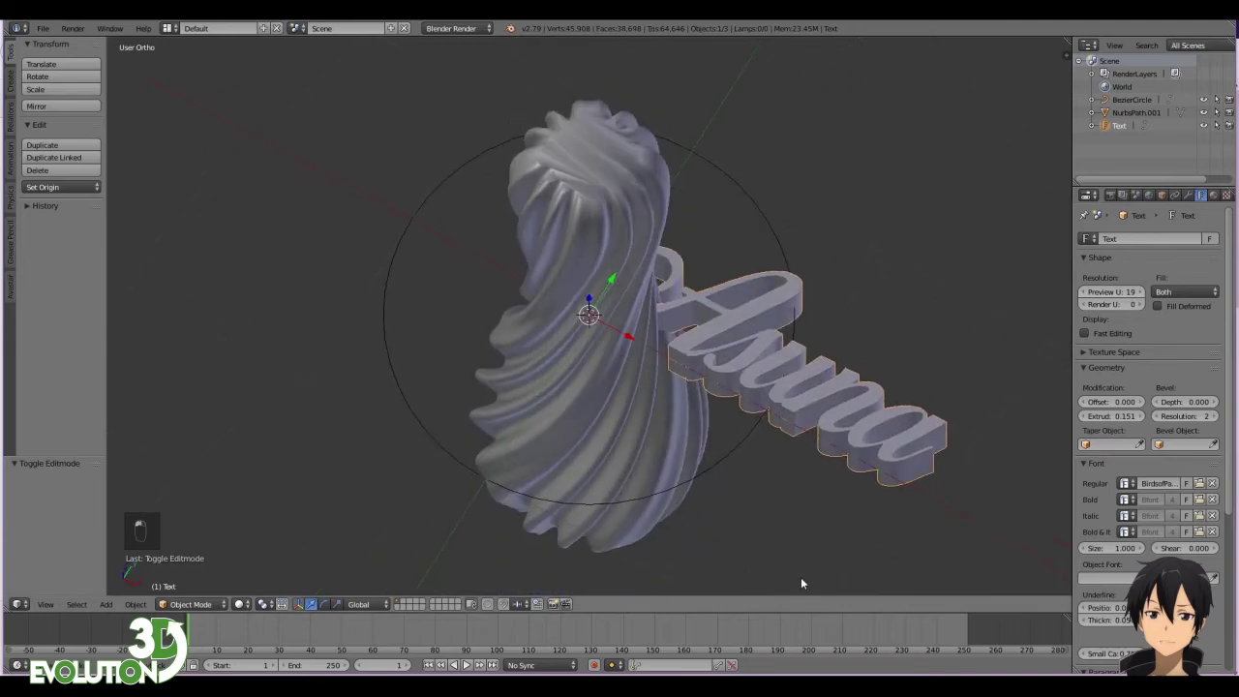
left_click(1140, 291)
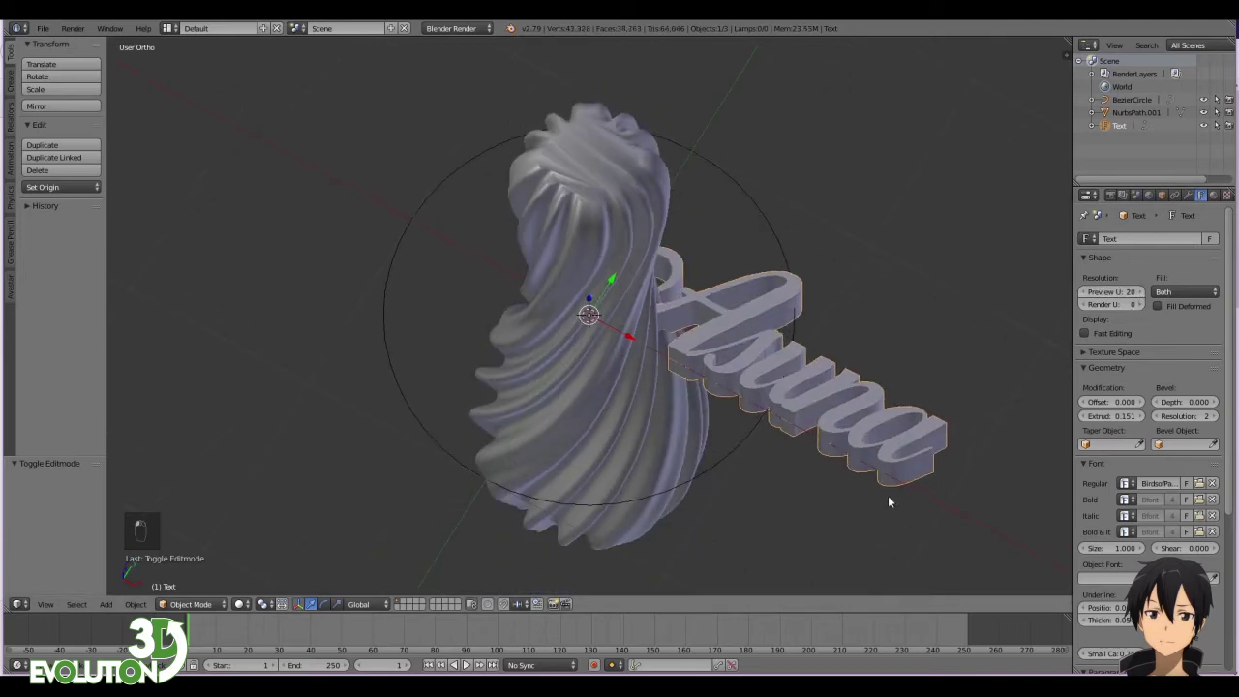
- Convert the "Asuna" text to a mesh and view it from the top
key("alt+c")
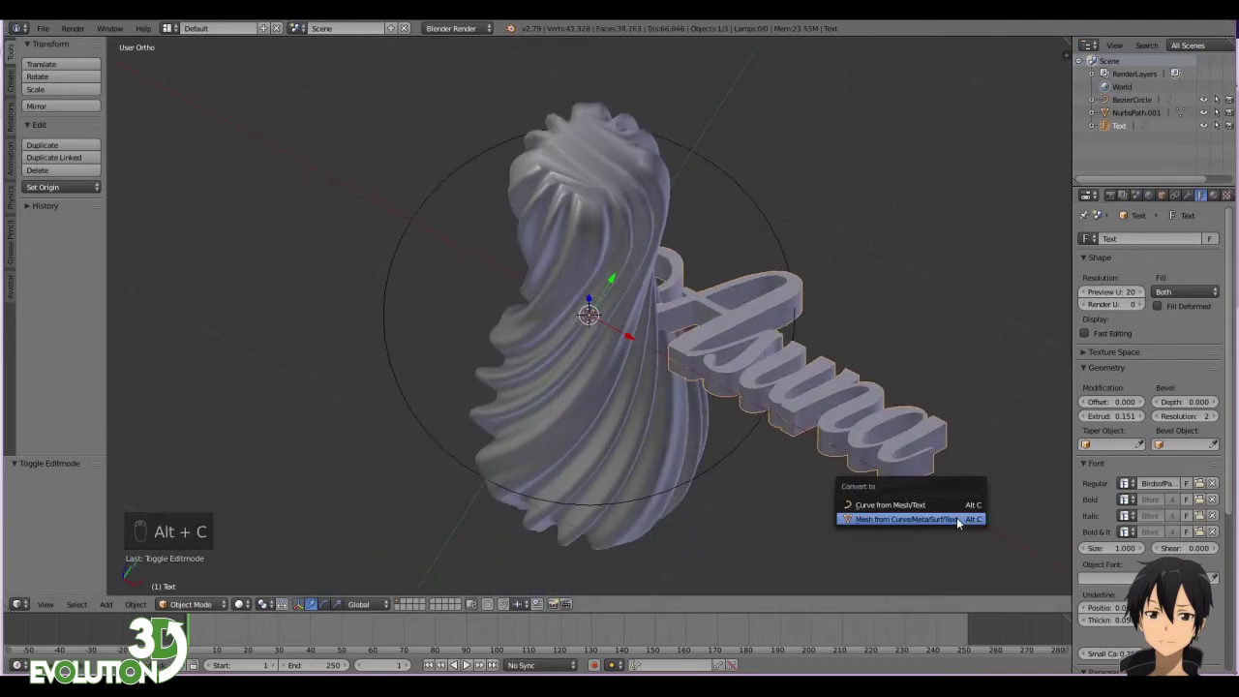
left_click(956, 517)
key("KP_7")
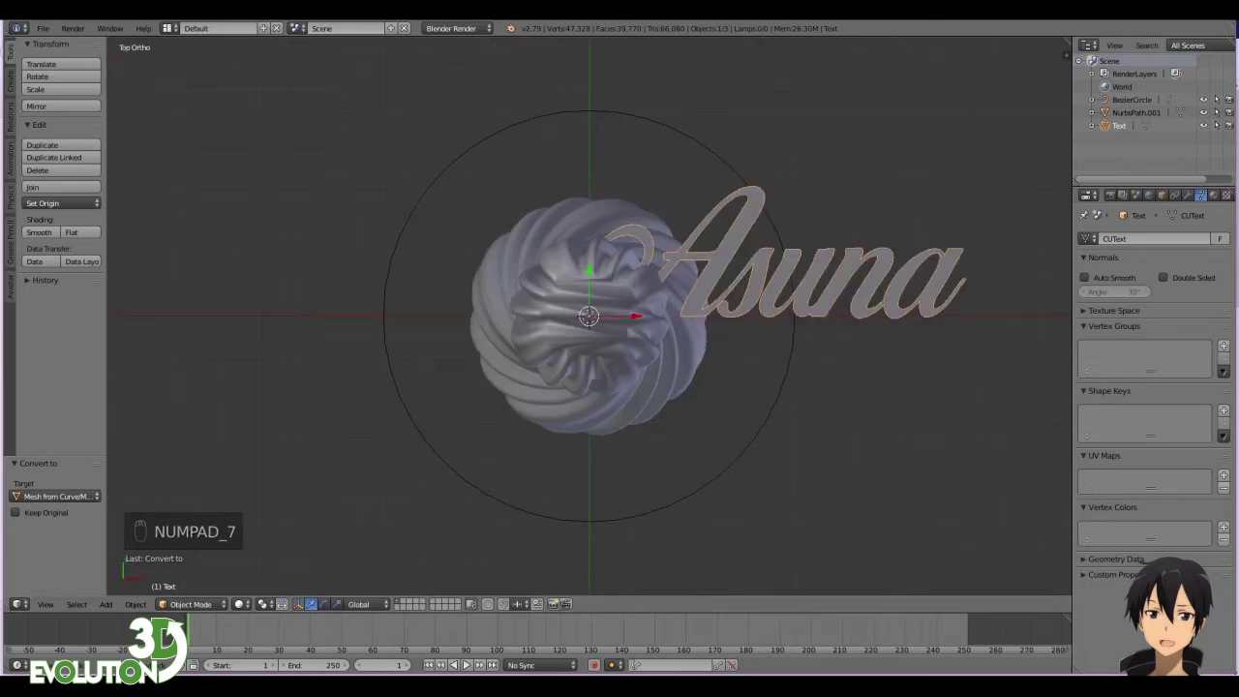
- Add a Curve modifier to the "Asuna" mesh with BezierCircle as its deforming object
left_click(1190, 195)
left_click(1142, 240)
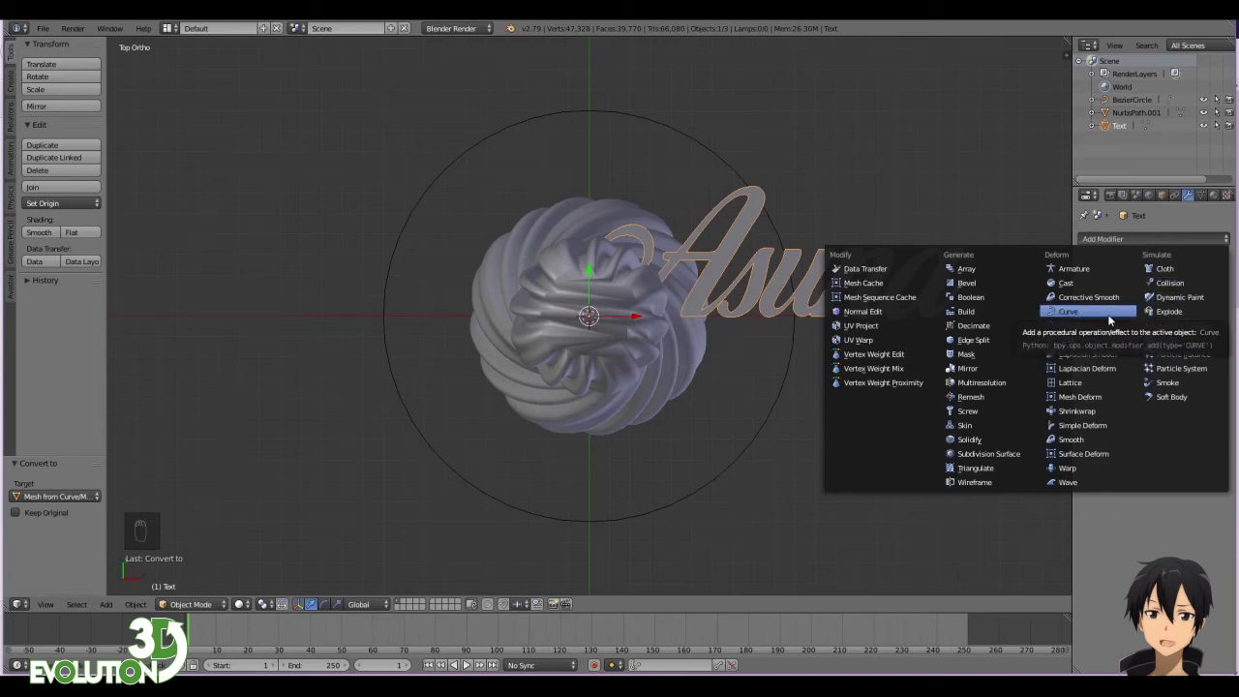
left_click(1076, 312)
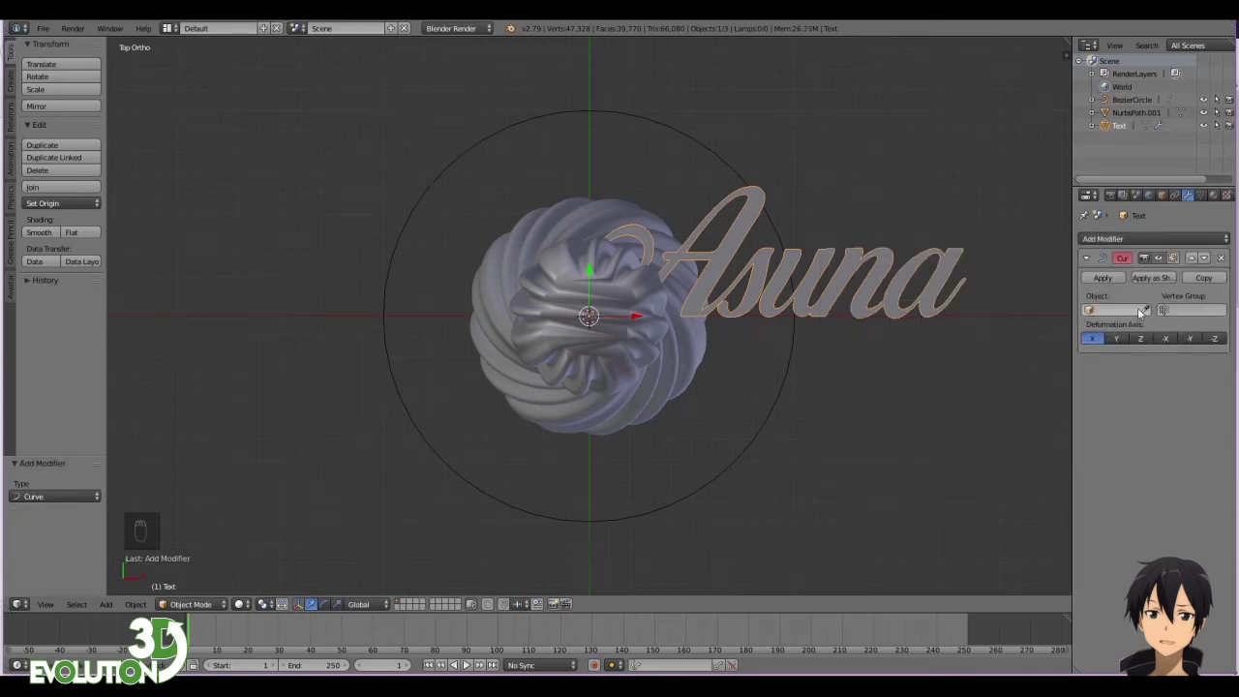
left_click(770, 410)
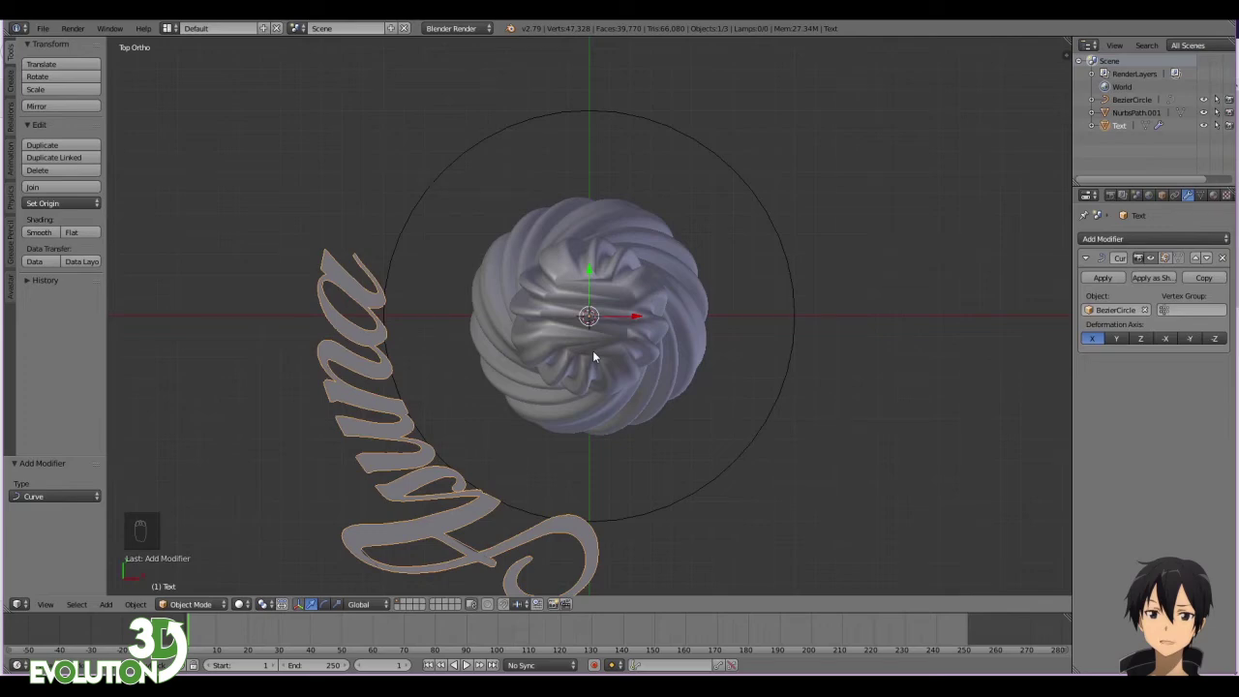
- Try to rotate the bent "Asuna" mesh freehand about the global X axis
middle_click_drag(583, 406, 529, 352)
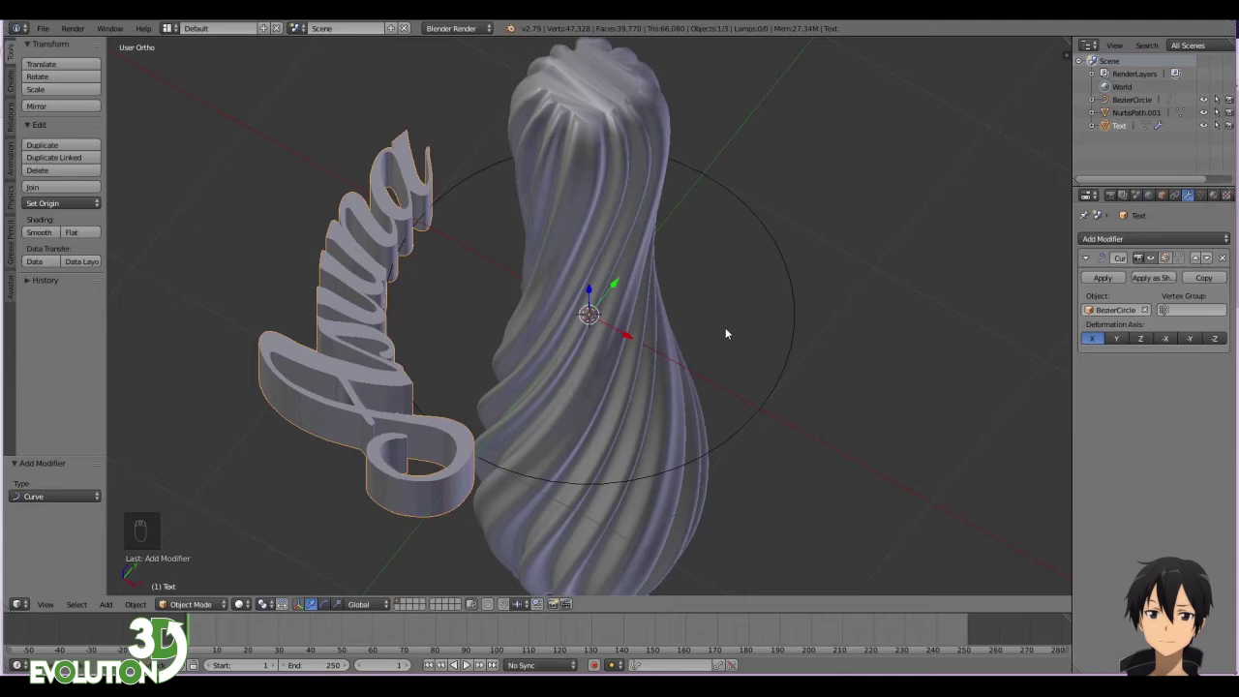
key("r")
key("x")
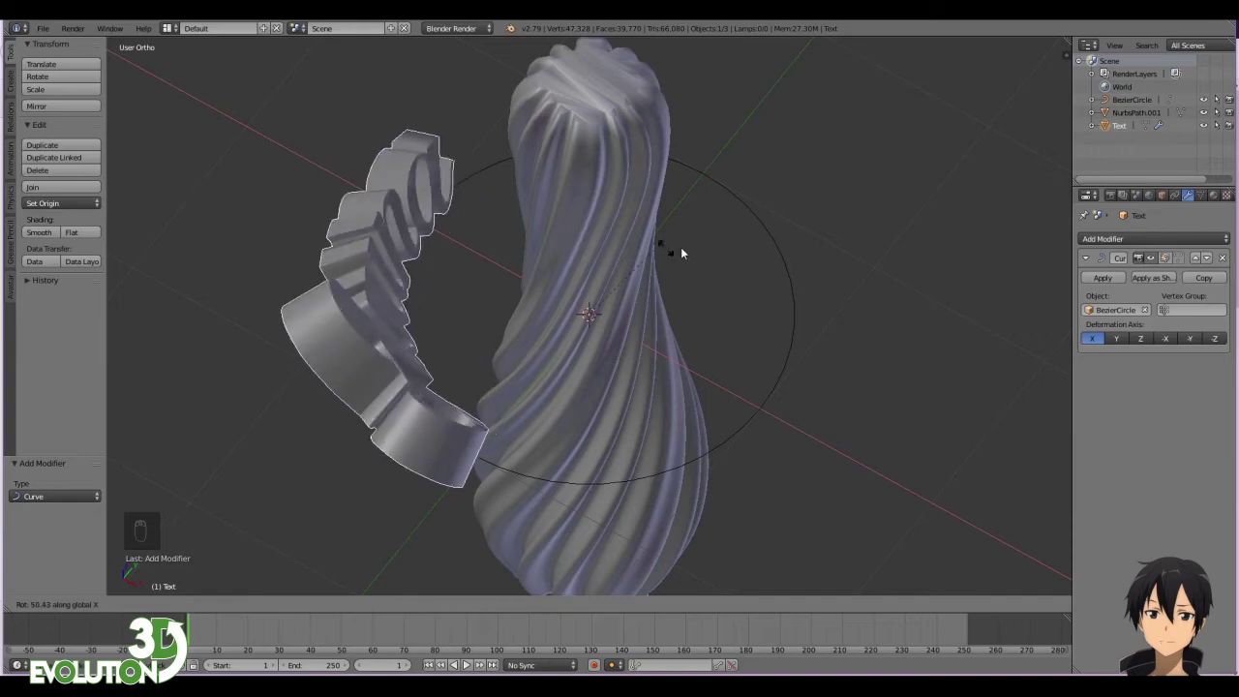
left_click(705, 250)
- Rotate the "Asuna" mesh 180° about the global Y axis
key("r")
key("y")
left_click(412, 310)
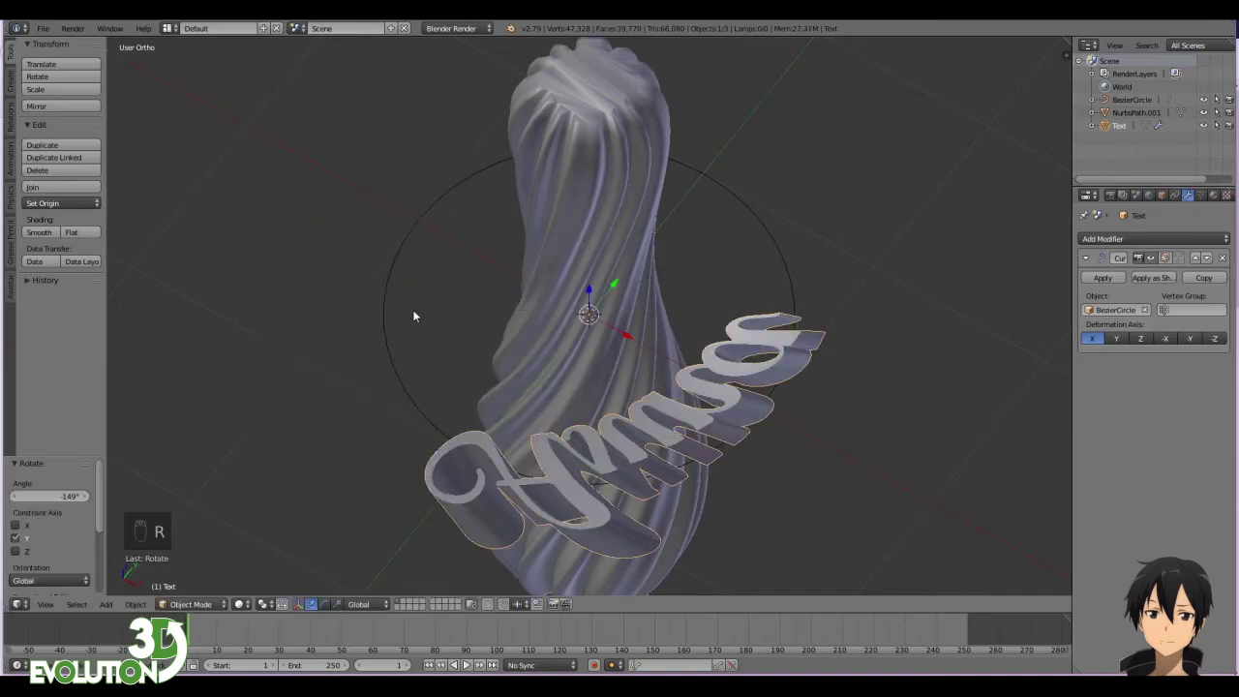
left_click(46, 495)
type("180")
key("Return")
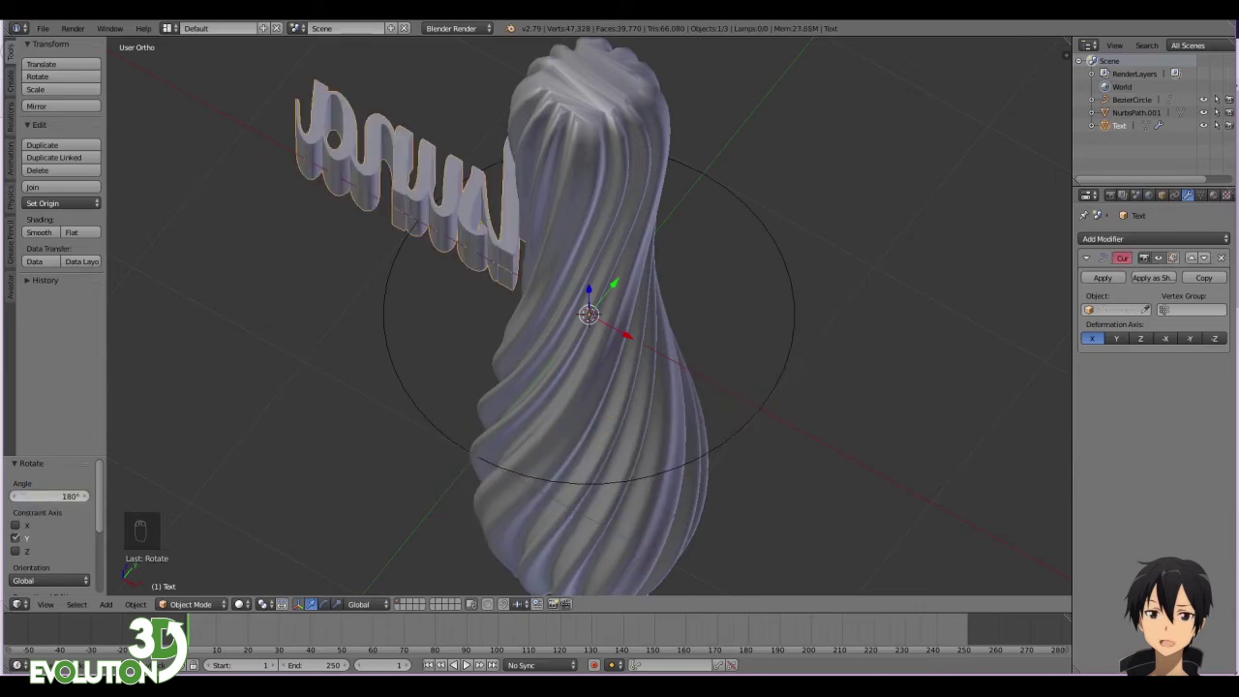
- Assign BezierCircle again as the deforming object of the text's Curve modifier
middle_click_drag(481, 386, 551, 349)
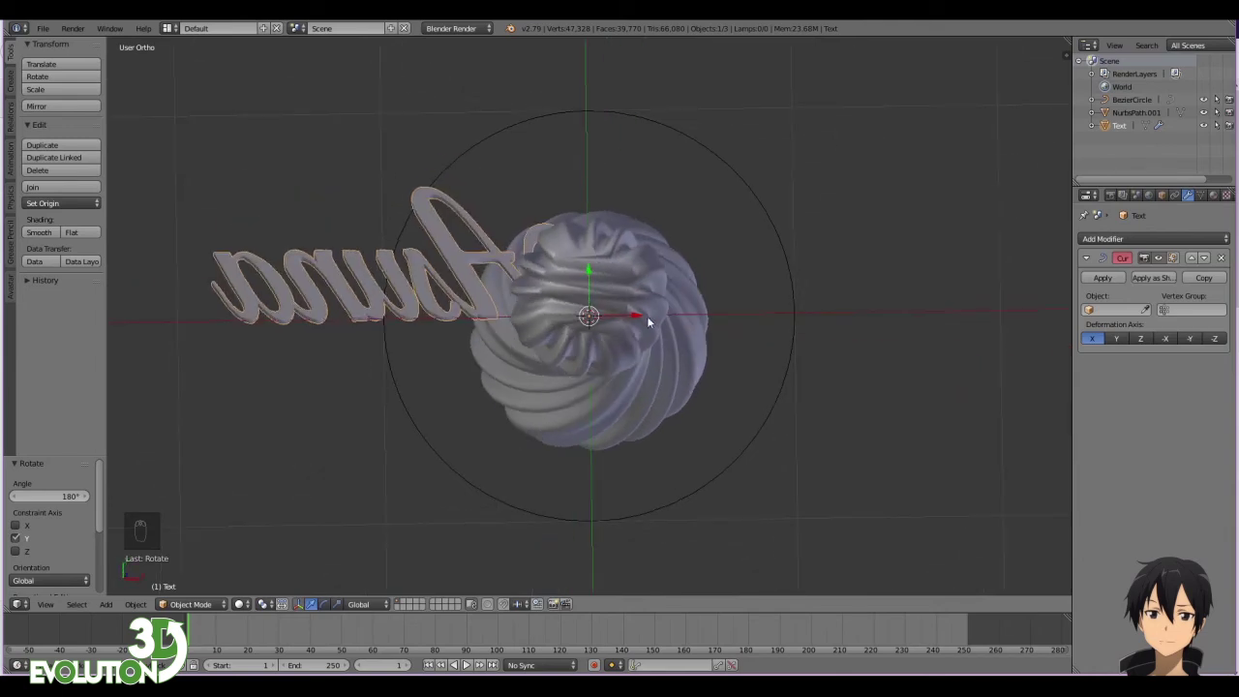
left_click(1145, 310)
left_click(796, 329)
- Rotate the "Asuna" mesh about 108° around the global X axis so its letters stand upright
middle_click_drag(830, 407, 634, 343)
key("r")
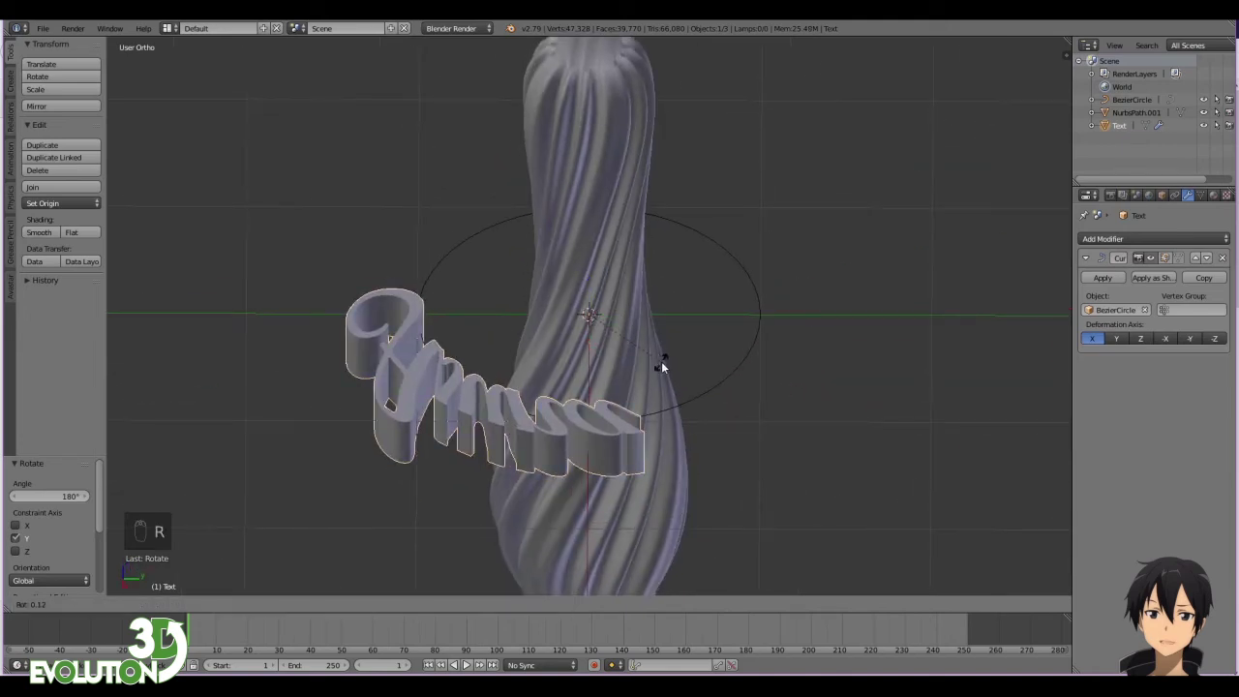
key("x")
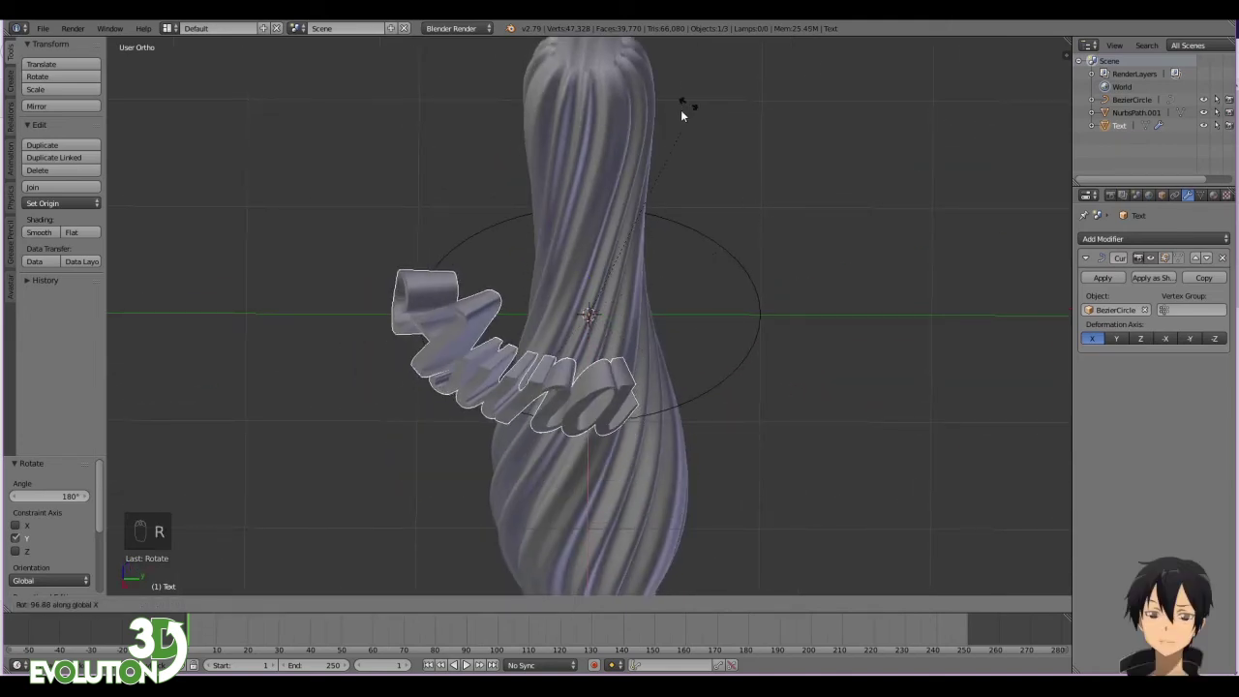
left_click(633, 151)
- Add the Bezier circle to the selection and scale it together with the text to about 0.392
middle_click_drag(662, 333, 607, 358)
right_click(641, 415, "shift")
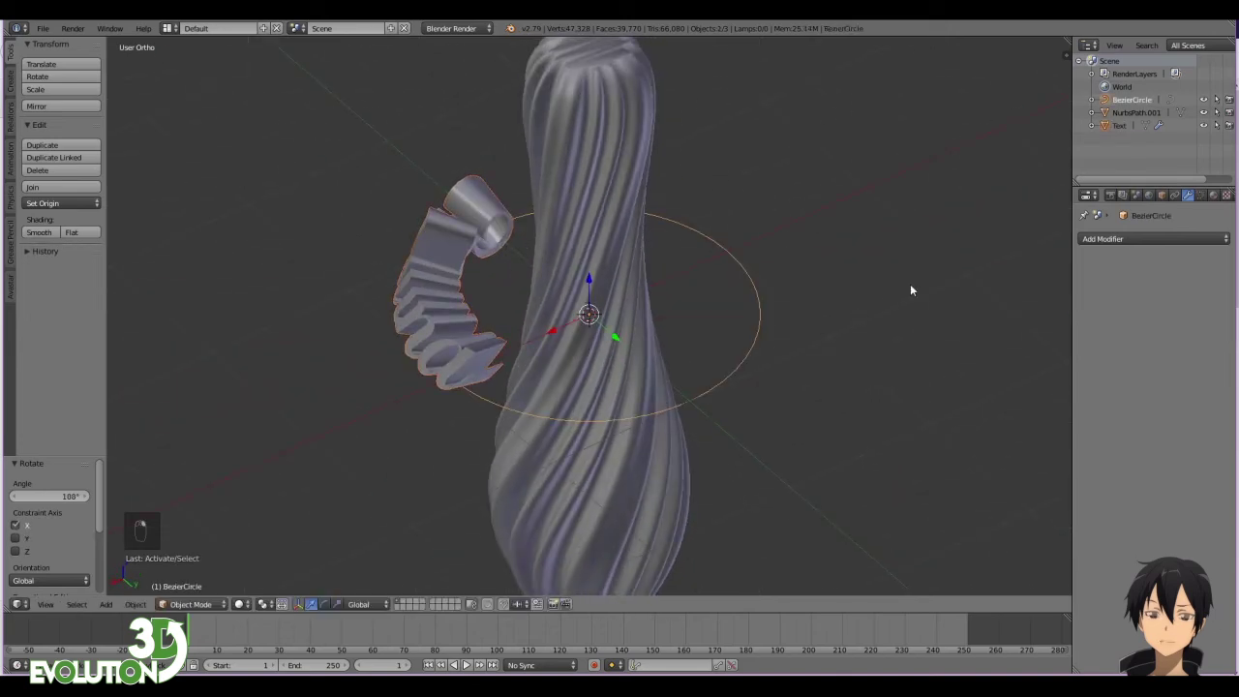
key("s")
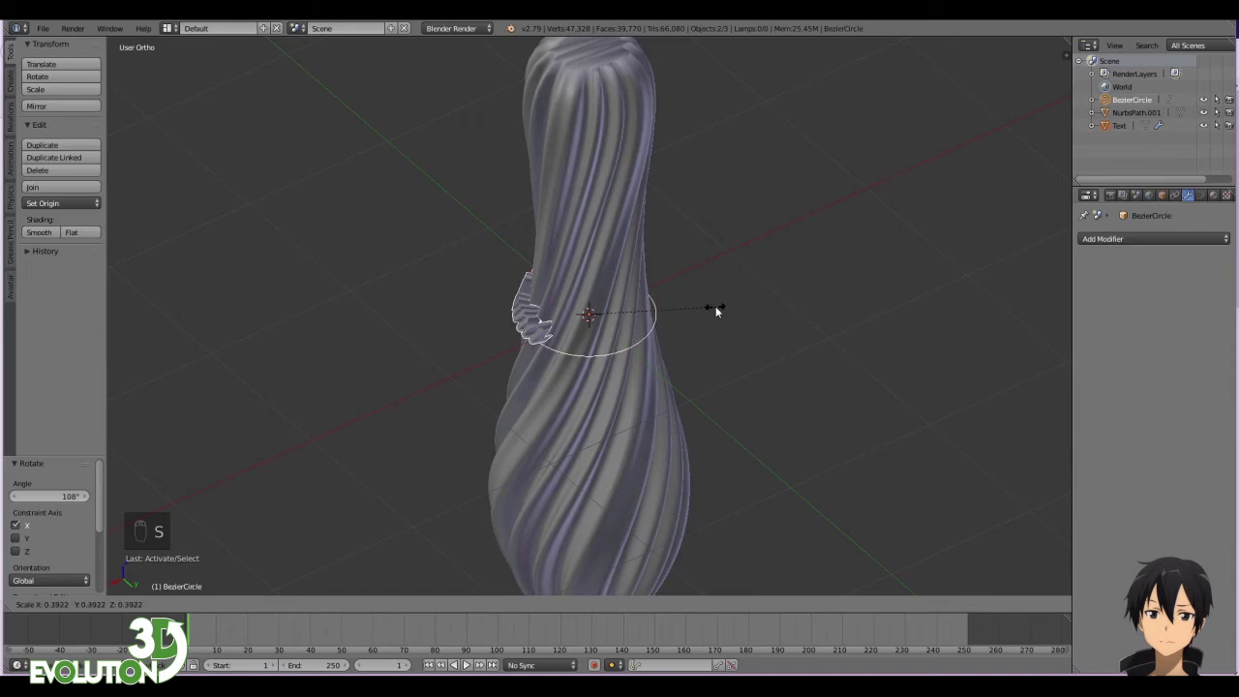
left_click(715, 306)
middle_click_drag(716, 306, 541, 382)
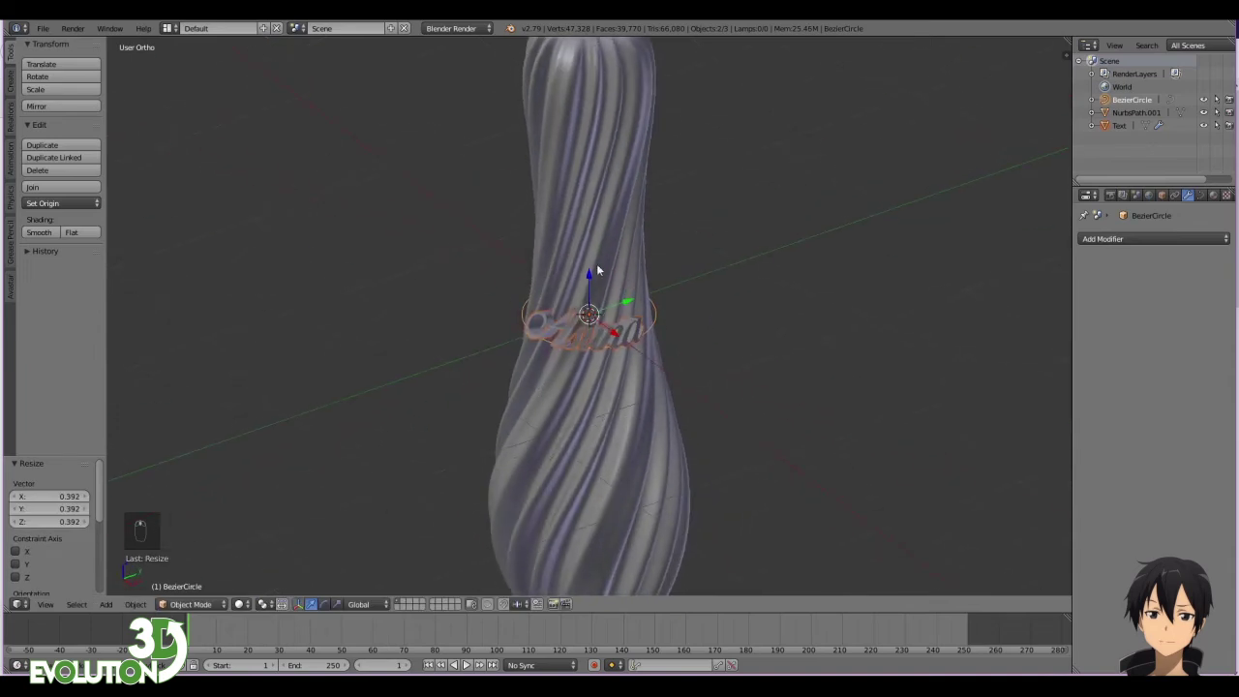
- Move the circle and text down the vase by about 0.698 along Z and scale them to about 1.19
left_click_drag(585, 271, 597, 375)
middle_click_drag(597, 374, 642, 450)
key("s")
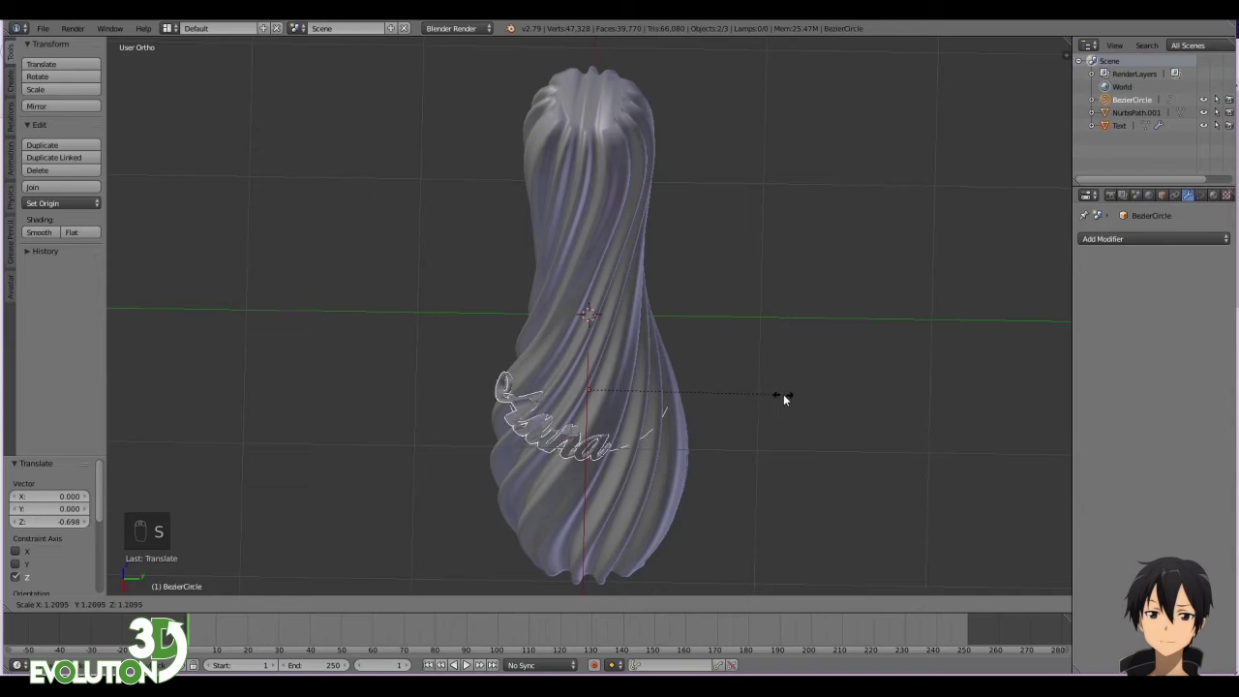
left_click(779, 399)
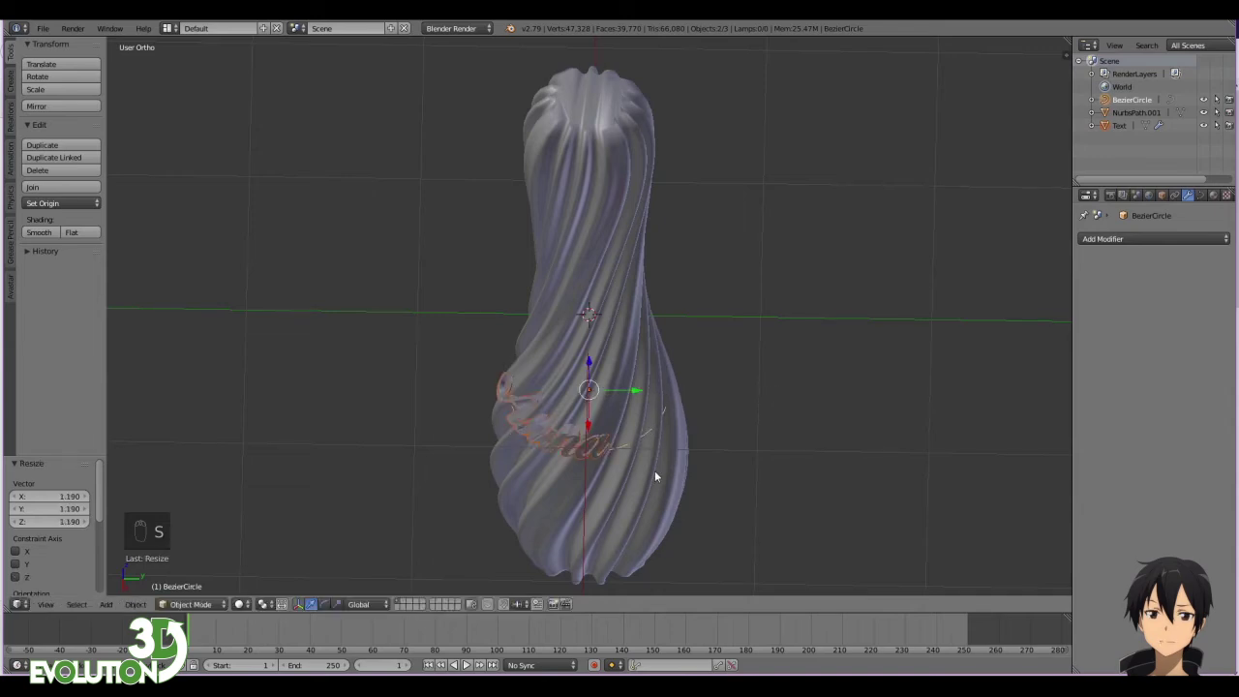
- Examine from several angles how the curved "Asuna" text sits against the vase's fluted surface
middle_click_drag(654, 470, 713, 405)
scroll(713, 404, "up", 3)
middle_click_drag(631, 493, 544, 528)
key("Tab")
key("Tab")
middle_click_drag(630, 542, 684, 509)
scroll(651, 459, "up", 2)
middle_click_drag(641, 459, 646, 300, "shift")
scroll(655, 332, "up", 4)
scroll(660, 340, "down", 3)
scroll(658, 339, "down", 1)
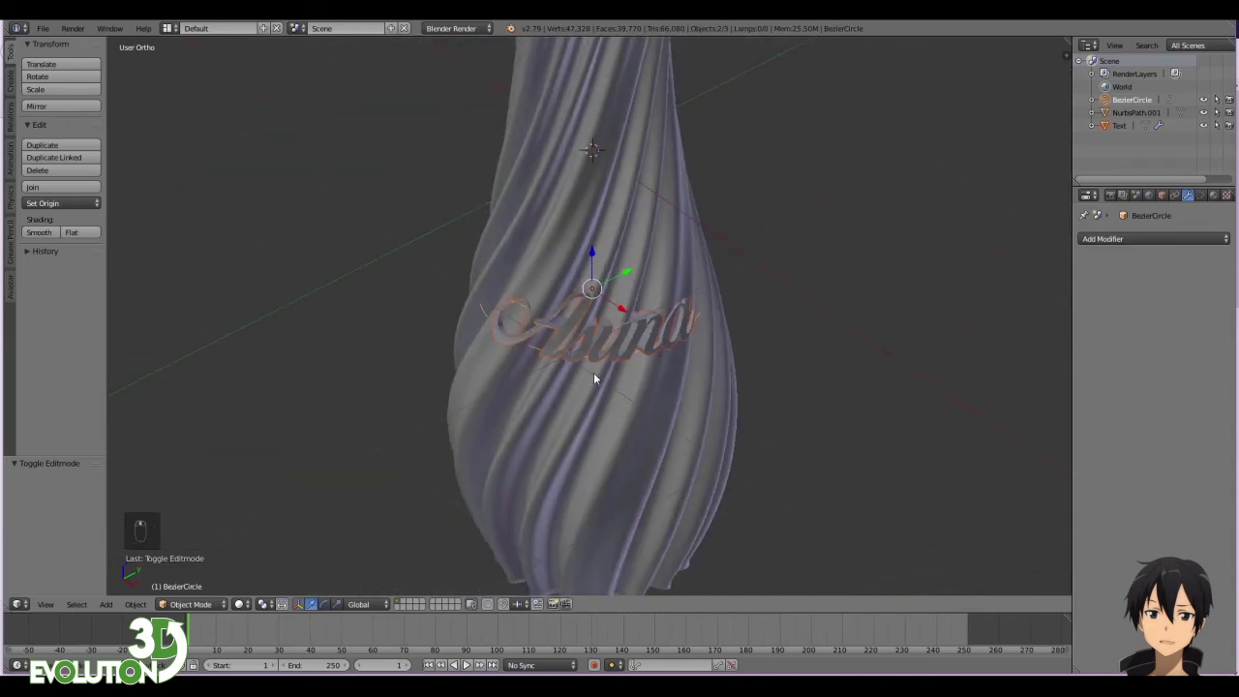
- Apply the Curve modifier to the "Asuna" mesh and delete the Bezier circle
right_click(561, 344)
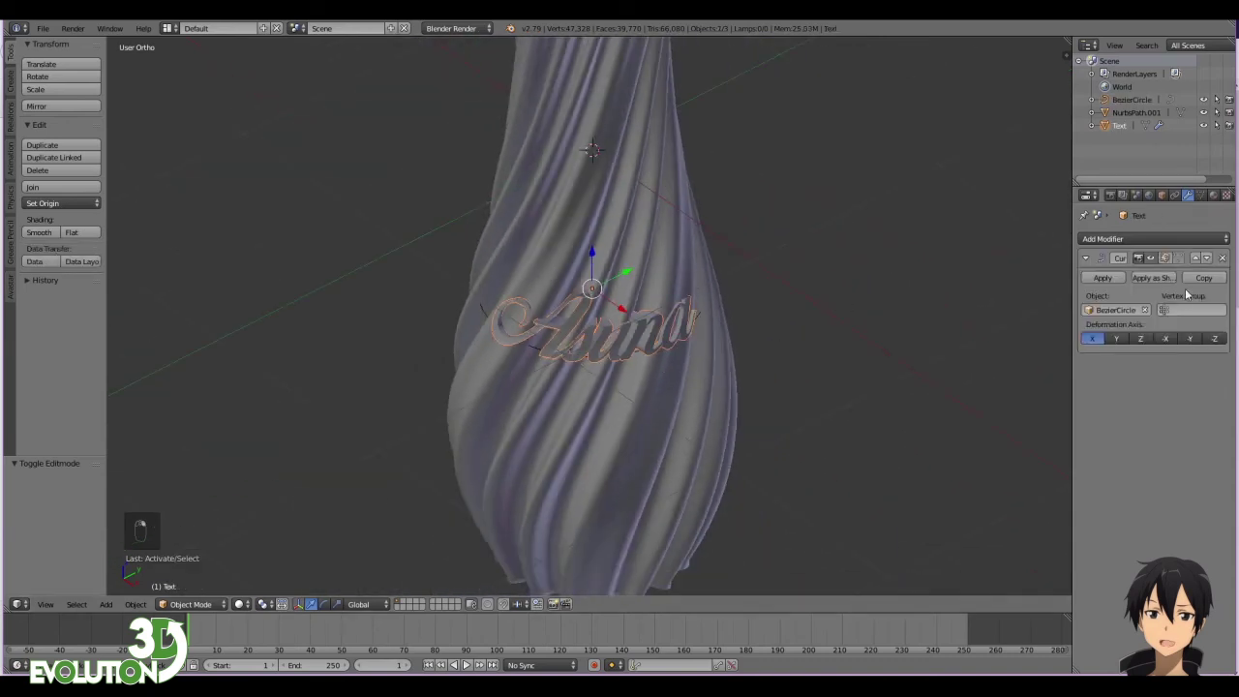
left_click(1102, 279)
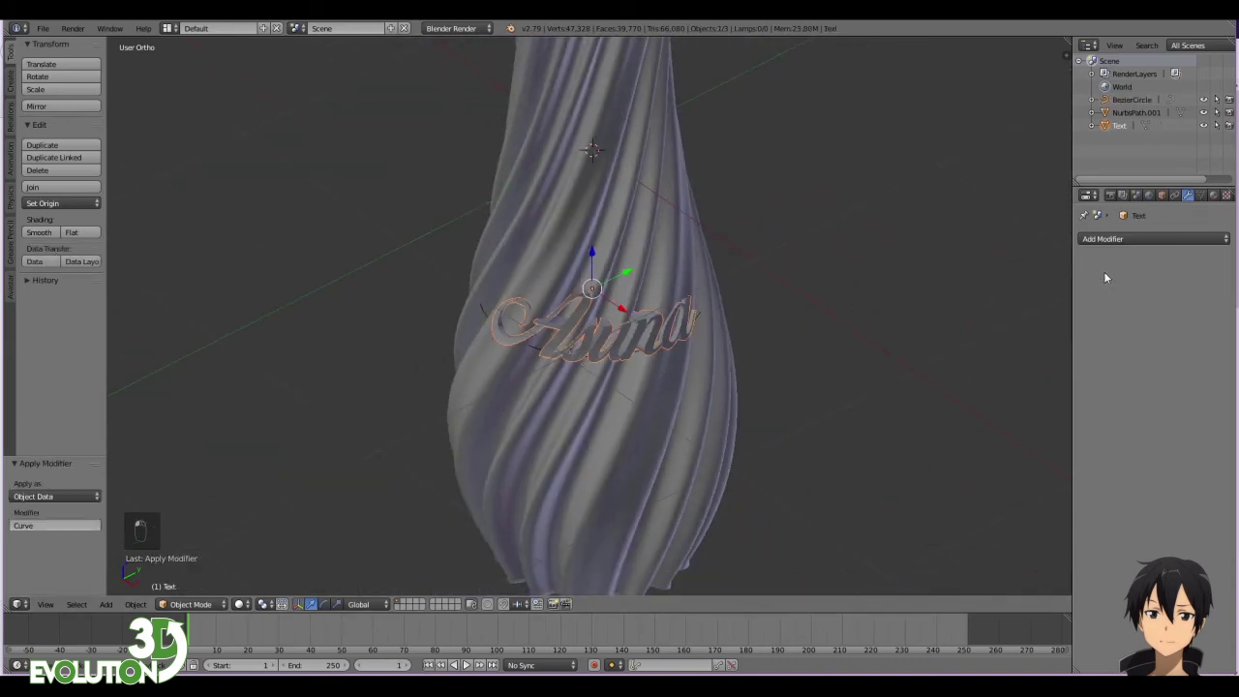
right_click(535, 349)
key("x")
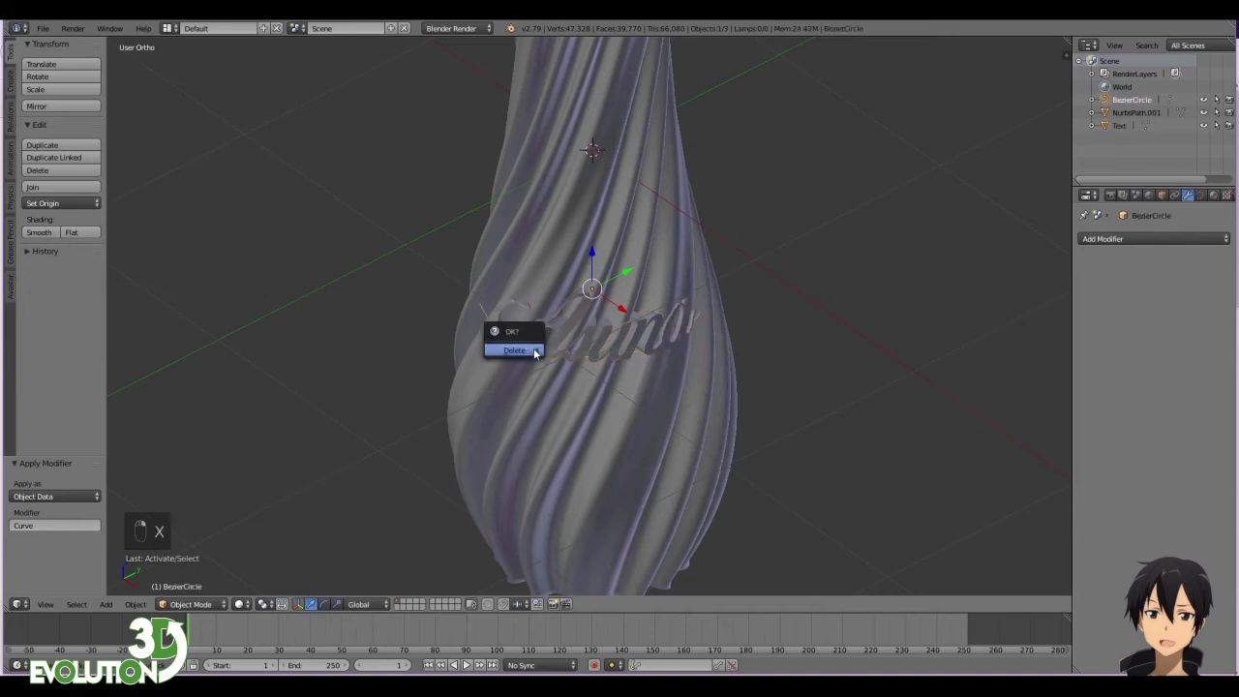
left_click(535, 350)
- Select the "Asuna" text mesh together with the vase
right_click(593, 346)
middle_click_drag(694, 337, 633, 335)
scroll(721, 291, "down", 4)
scroll(629, 324, "up", 4)
scroll(633, 319, "up", 3)
scroll(653, 293, "down", 3)
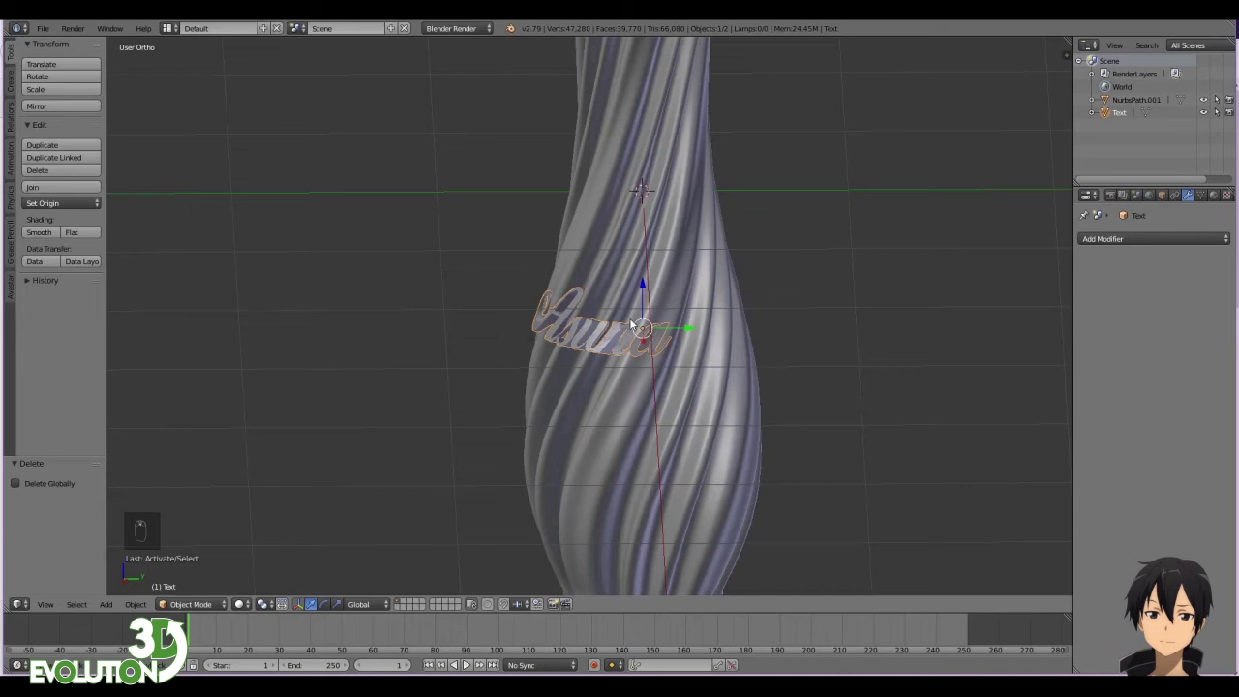
scroll(629, 325, "down", 3)
right_click(616, 288)
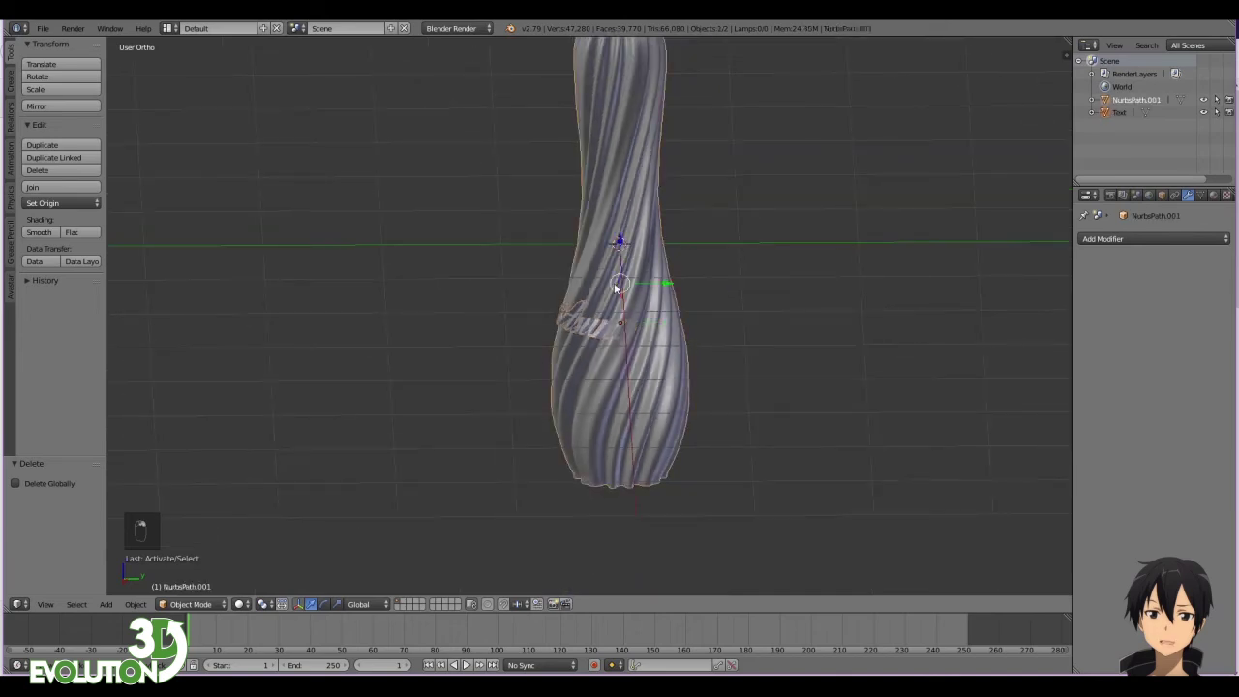
- Export only the selected objects as STL to the Desktop, overwriting "vase asuna.stl"
left_click(46, 28)
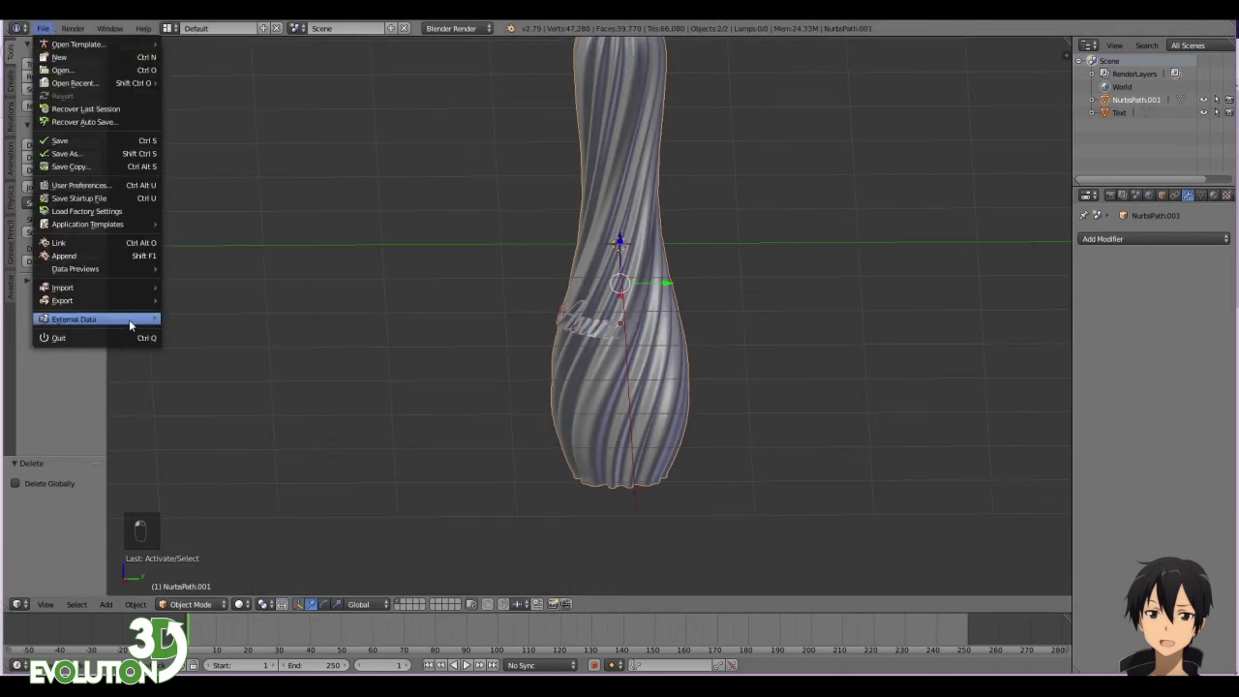
mouse_move(129, 301)
left_click(262, 415)
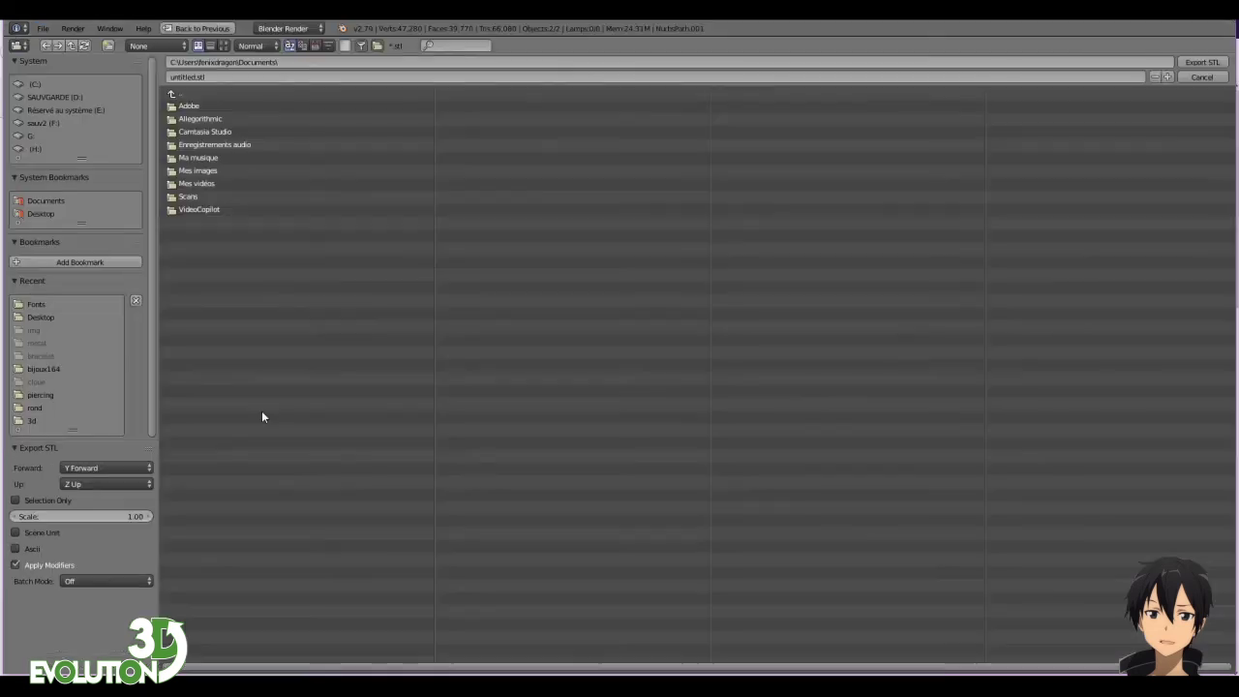
left_click(33, 501)
left_click(40, 316)
left_click(222, 198)
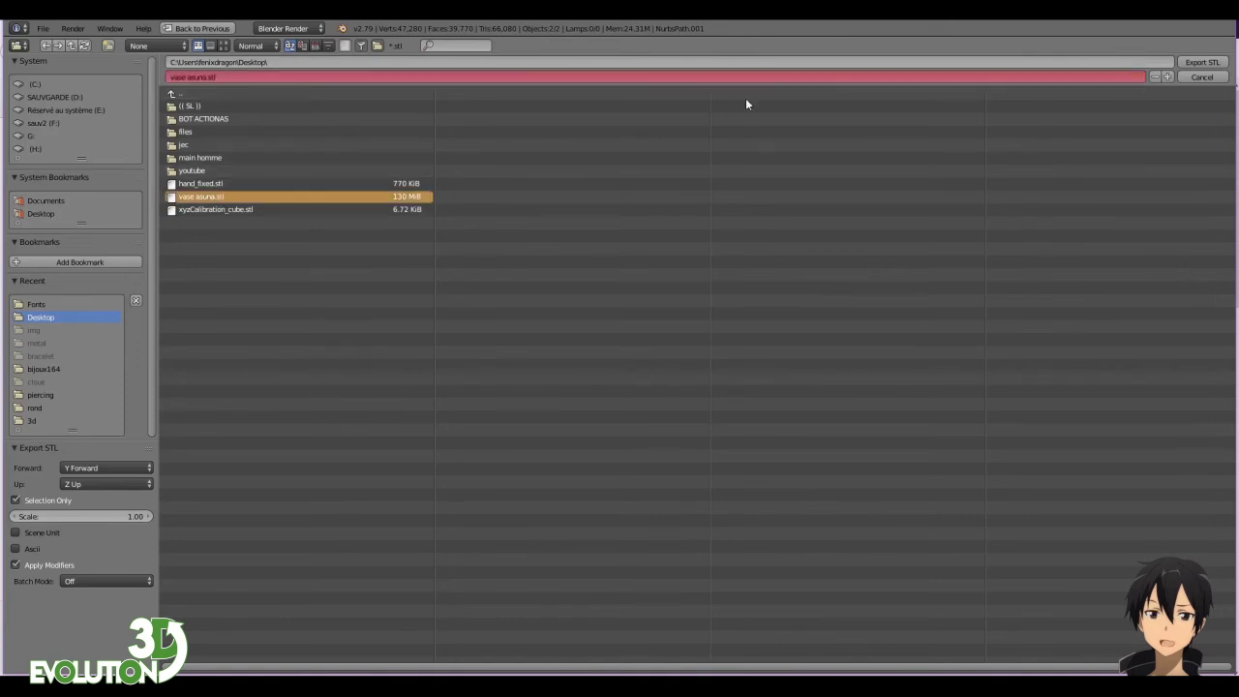
left_click(1188, 63)
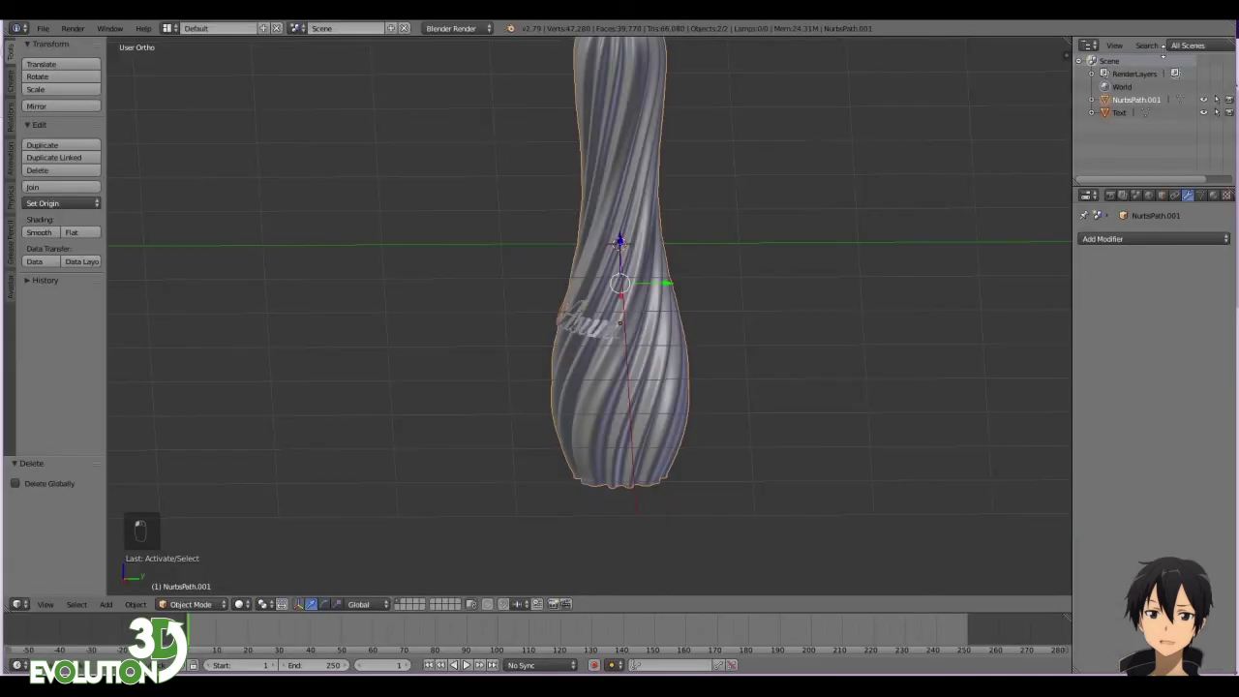
middle_click_drag(585, 325, 699, 319)
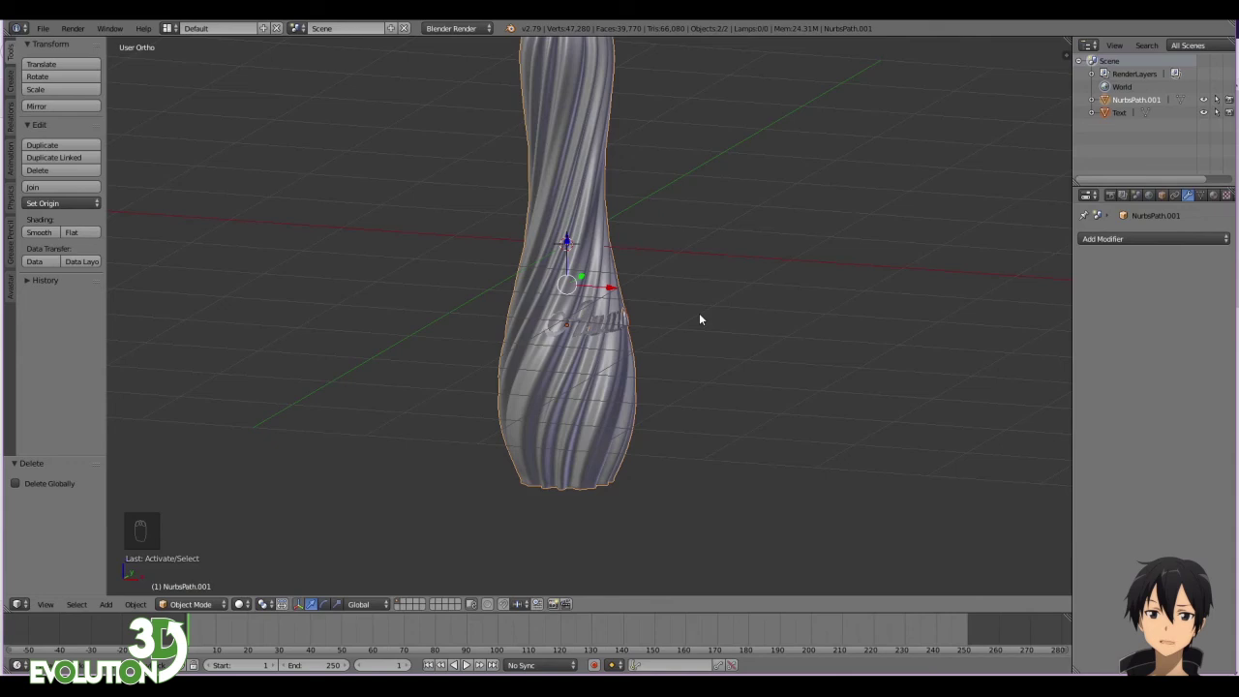
middle_click_drag(825, 327, 713, 362)
key("KP_1")
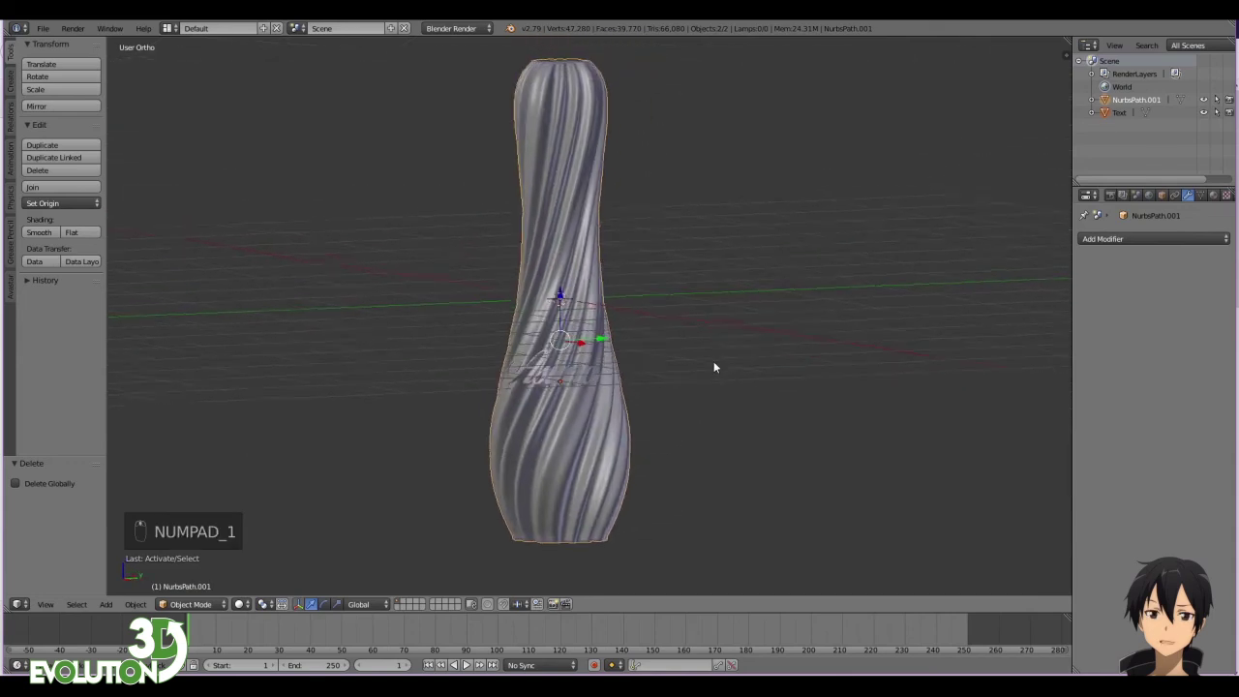
middle_click_drag(760, 340, 642, 362)
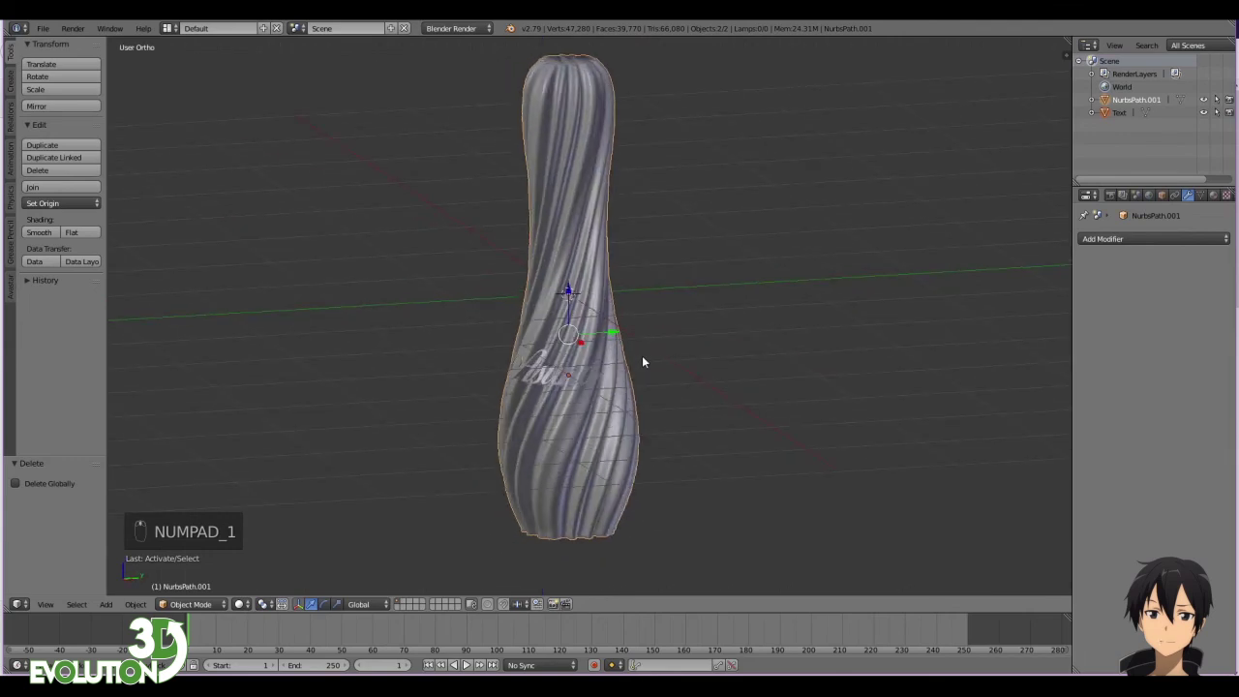